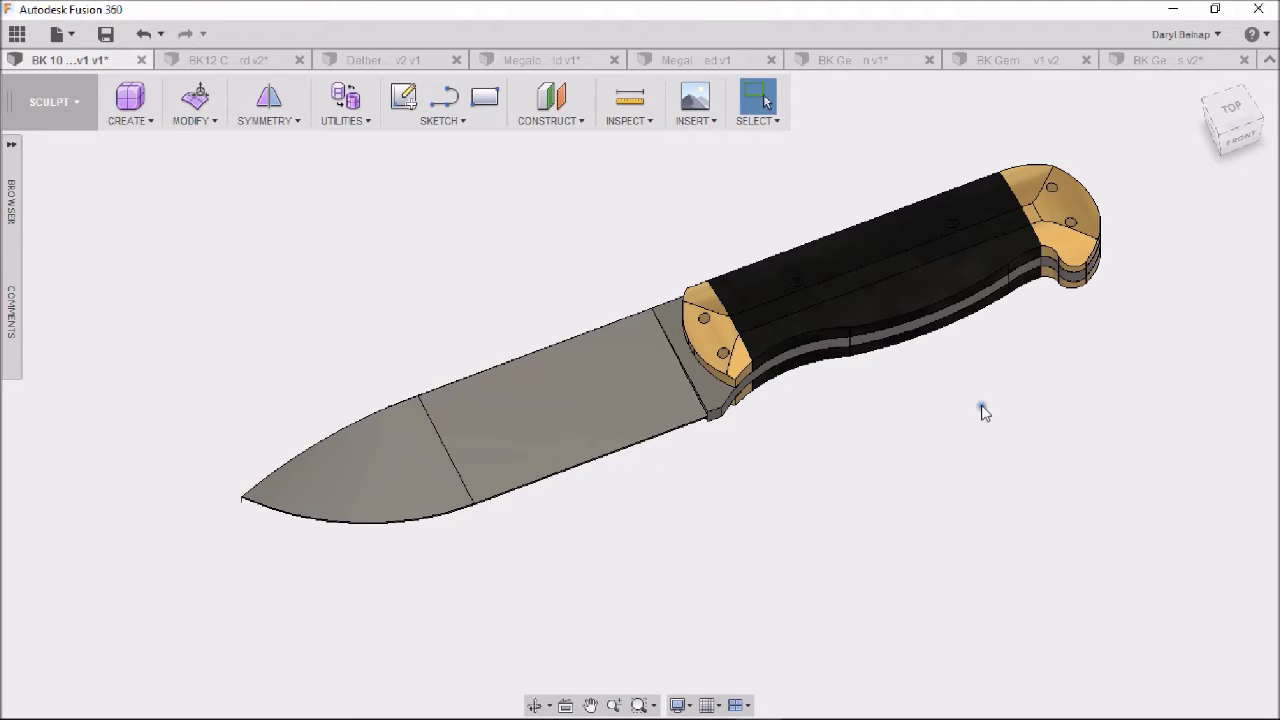
# - Examine the BK 10 knife's blade, black handle scales and brass-coloured bolsters from the front, the blade tip end and above
pyautogui.moveTo(1046, 526); pyautogui.dragTo(1020, 514, button='middle')
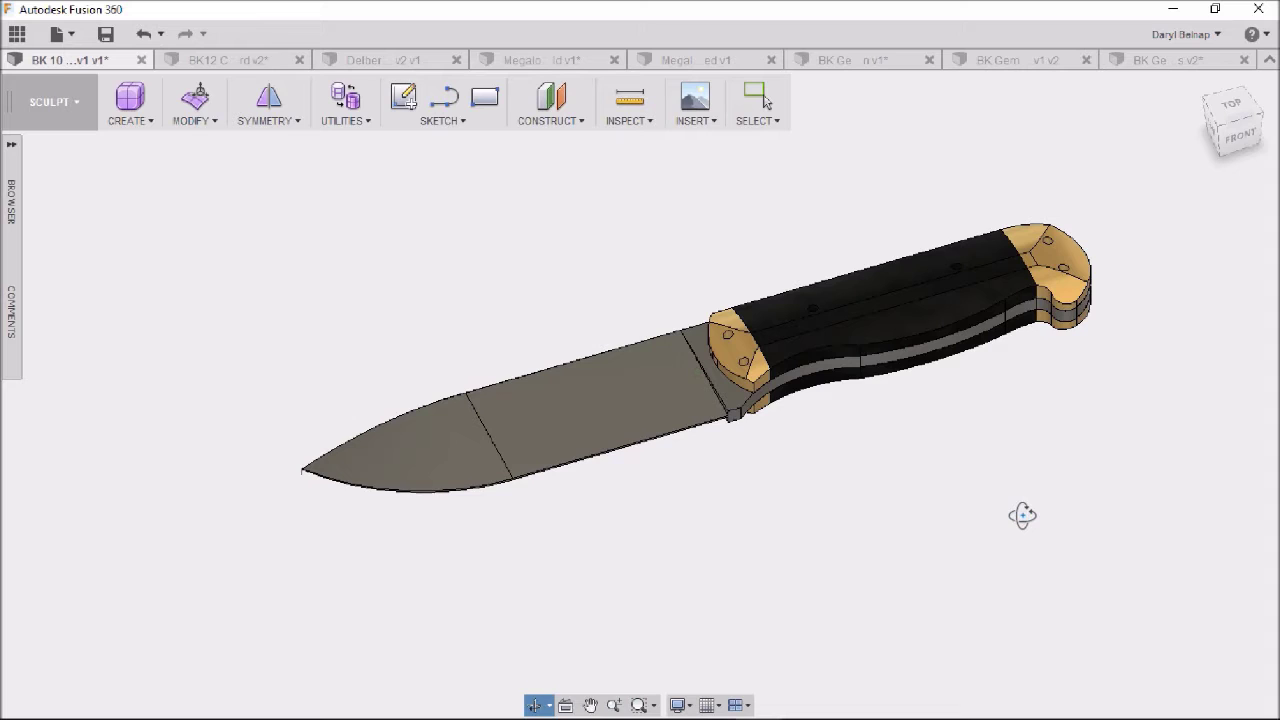
pyautogui.scroll(4, 990, 475)
pyautogui.scroll(-1, 1000, 500)
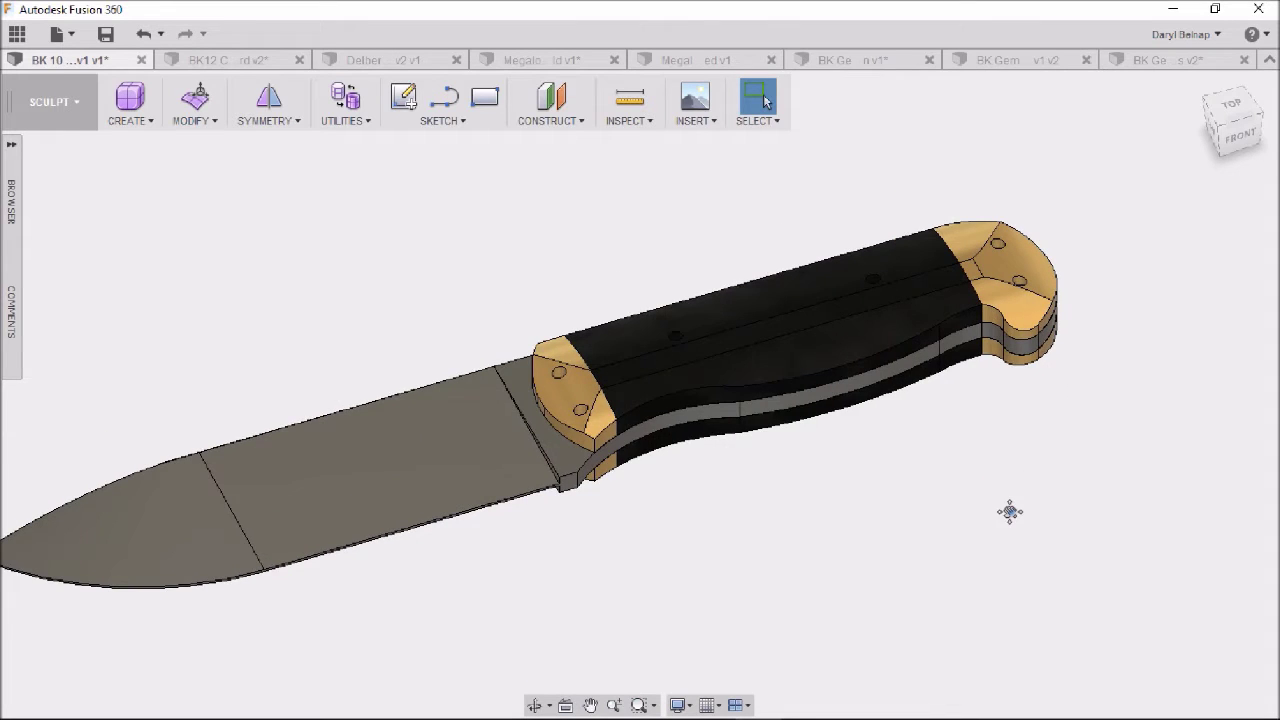
pyautogui.moveTo(1010, 512); pyautogui.dragTo(1044, 522, button='middle')
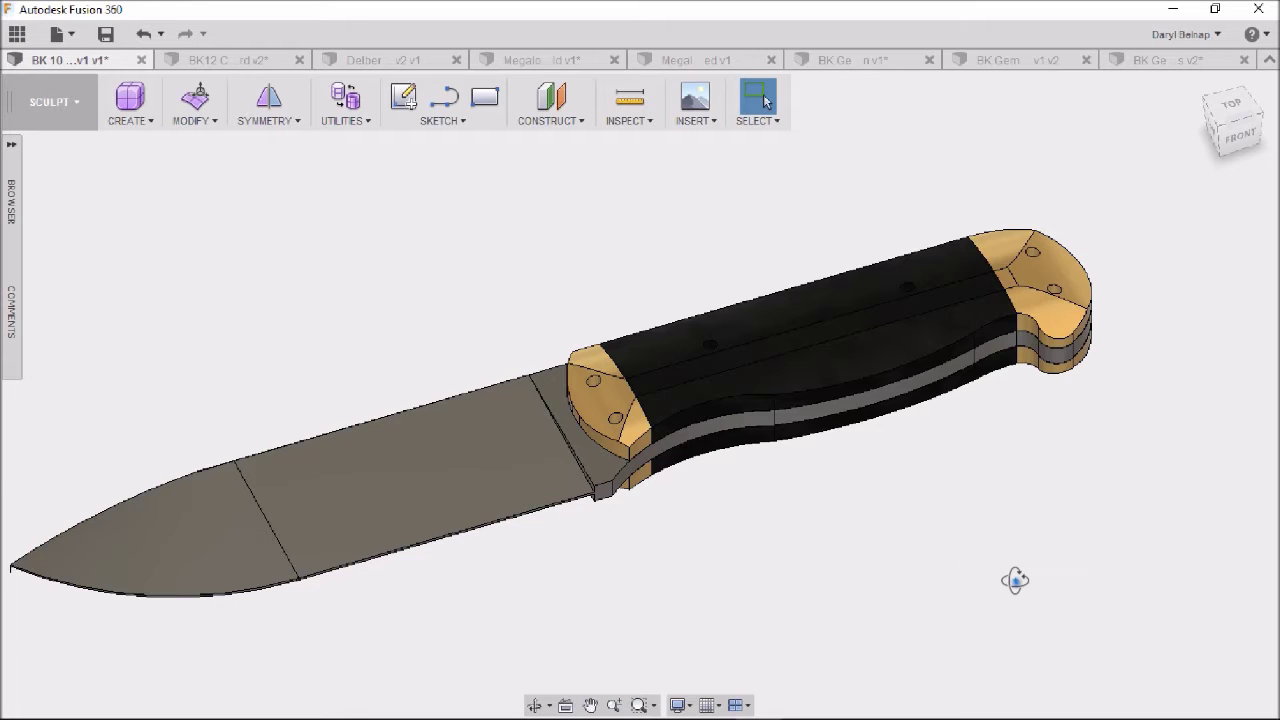
pyautogui.keyDown('shift'); pyautogui.moveTo(1011, 580); pyautogui.dragTo(943, 571, button='middle'); pyautogui.keyUp('shift')
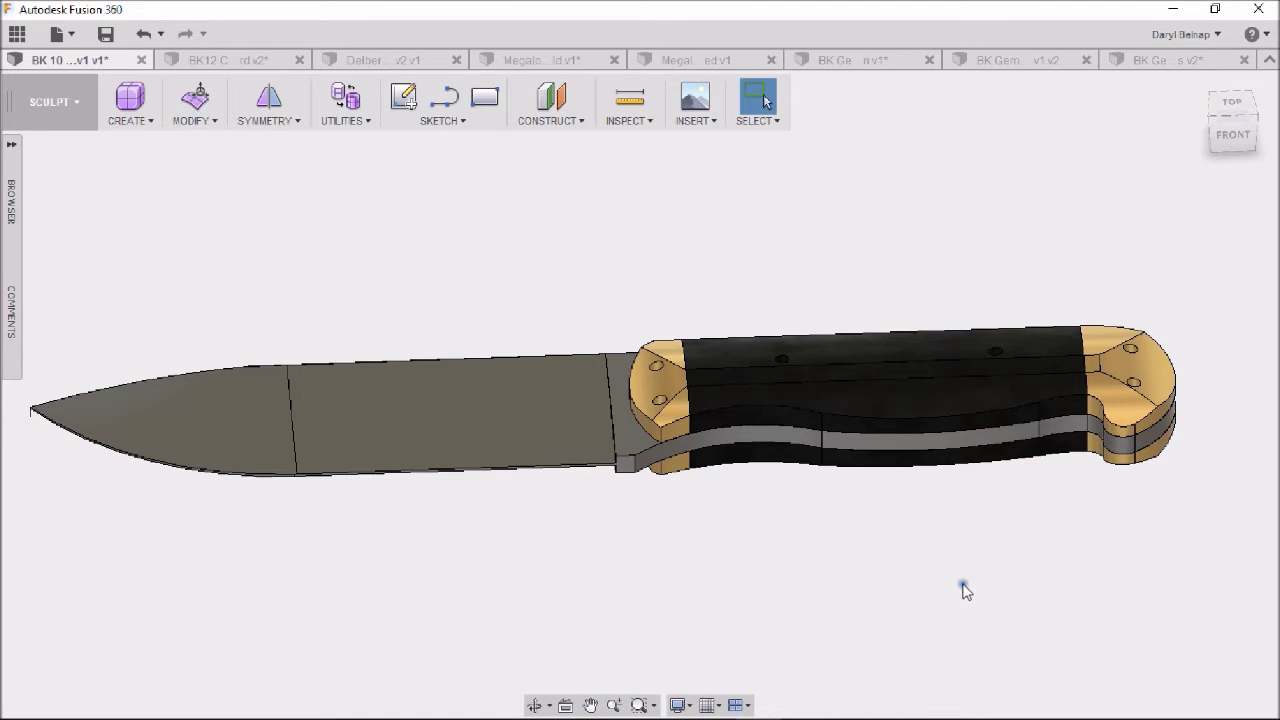
pyautogui.keyDown('shift'); pyautogui.moveTo(963, 589); pyautogui.dragTo(994, 551, button='middle'); pyautogui.keyUp('shift')
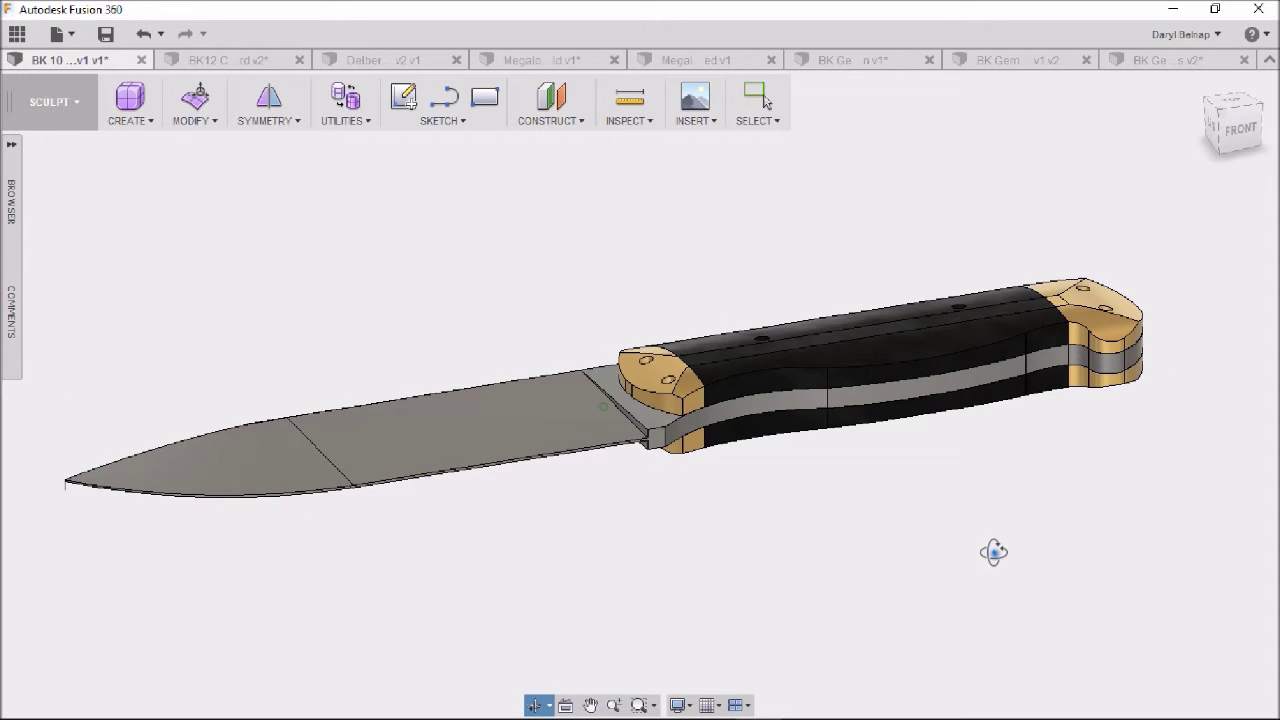
pyautogui.scroll(2, 960, 510)
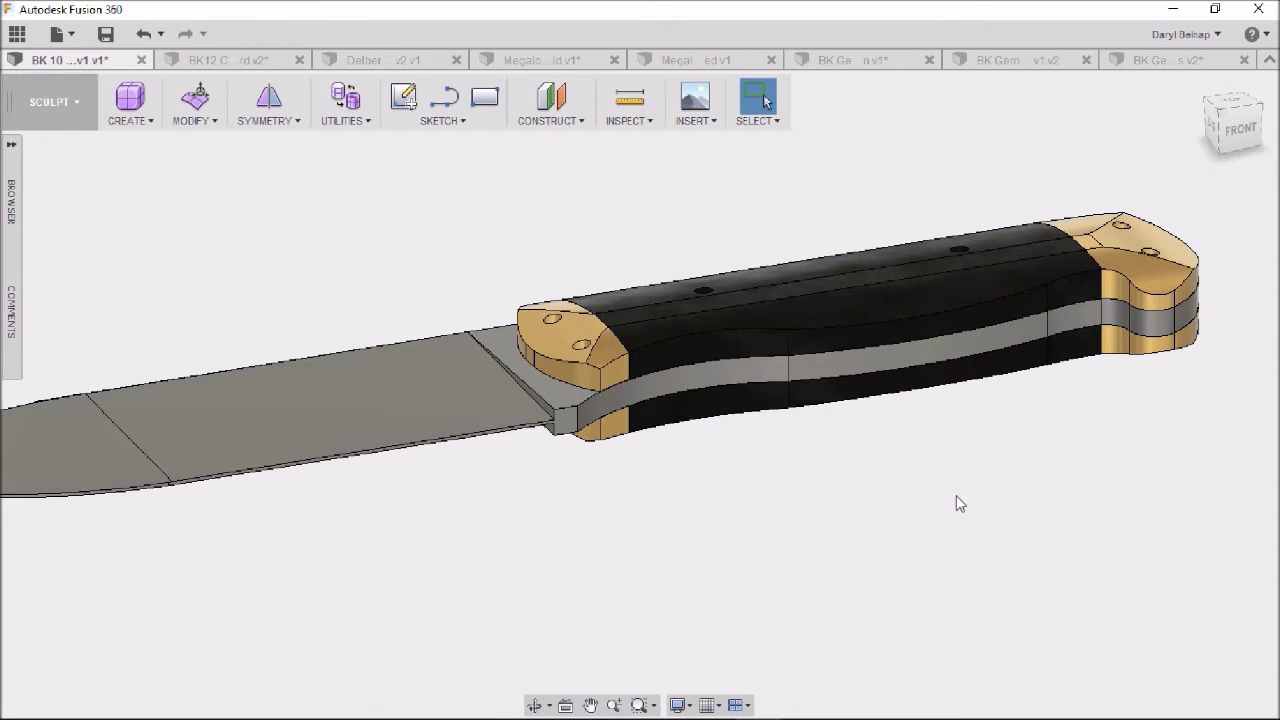
pyautogui.scroll(1, 957, 502)
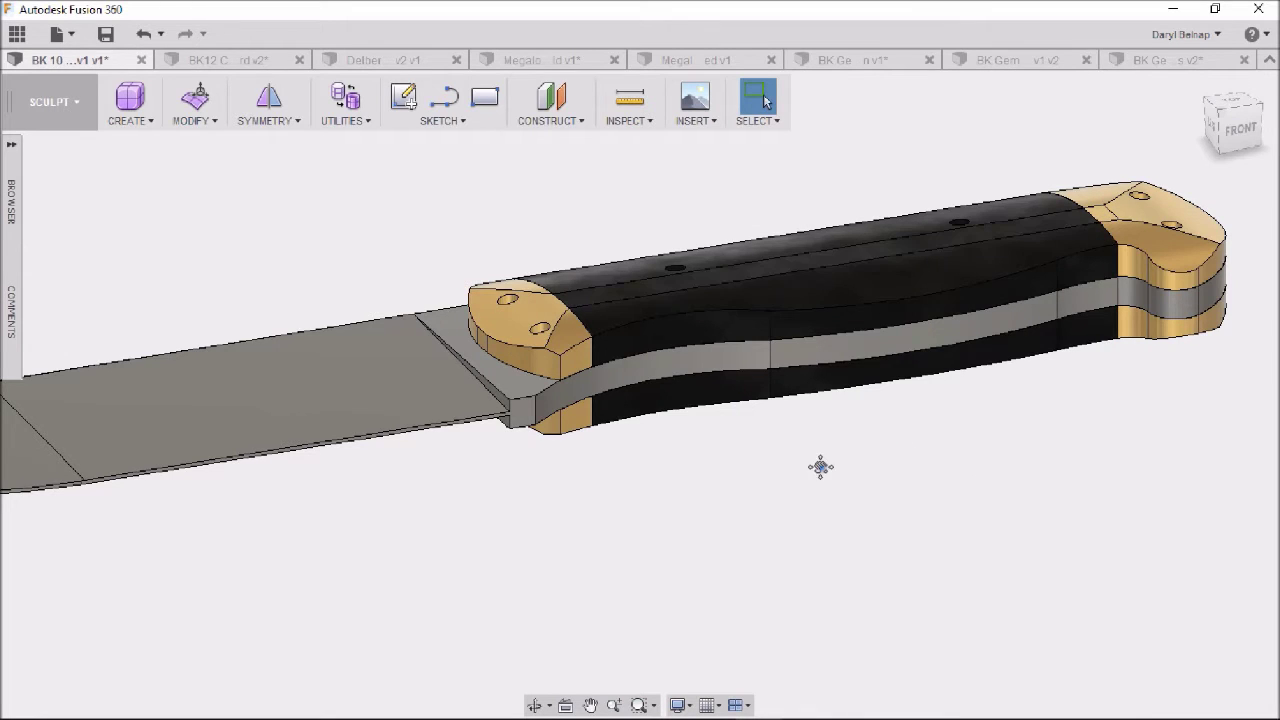
pyautogui.moveTo(821, 465); pyautogui.dragTo(714, 429, button='middle')
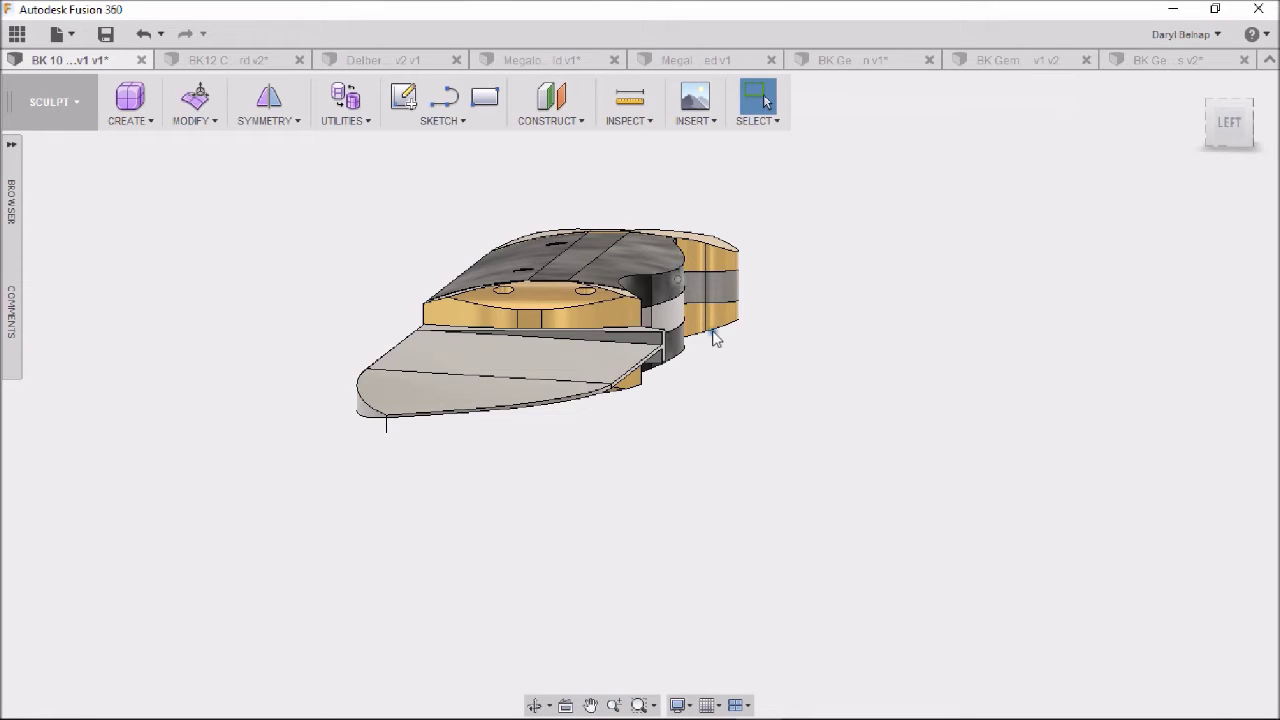
pyautogui.moveTo(720, 460); pyautogui.dragTo(803, 354, button='middle')
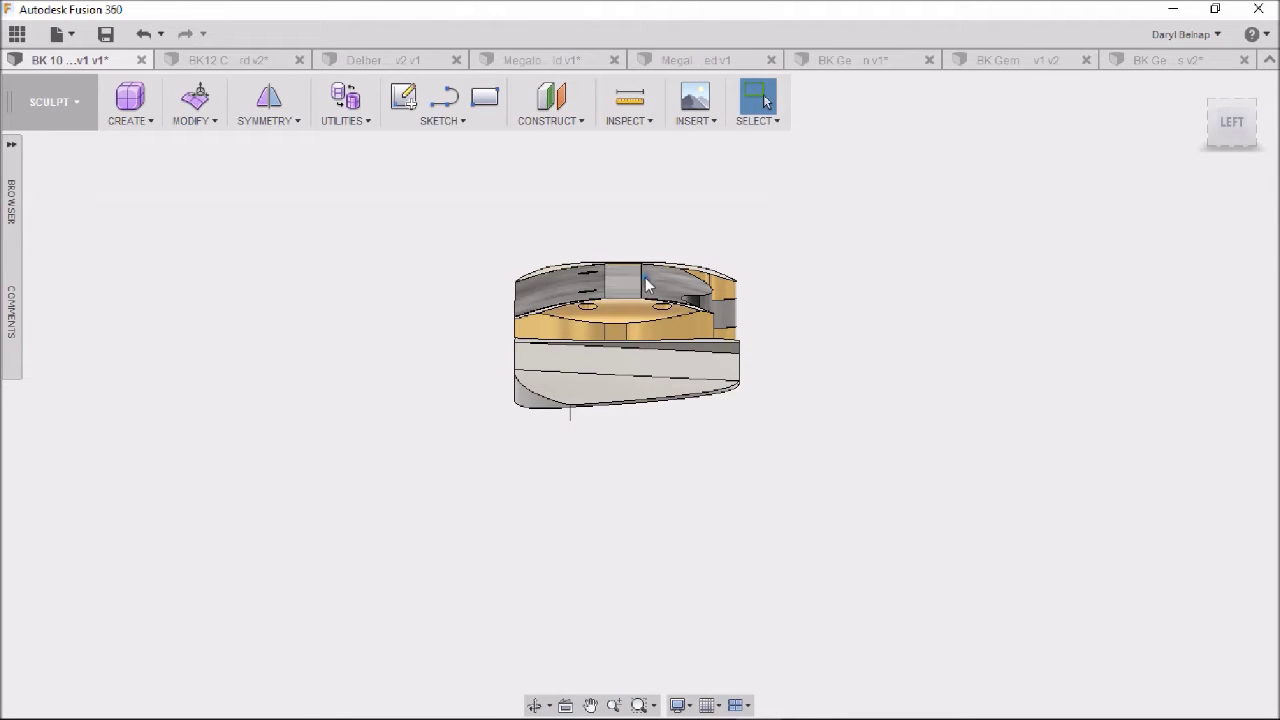
pyautogui.scroll(-2, 860, 374)
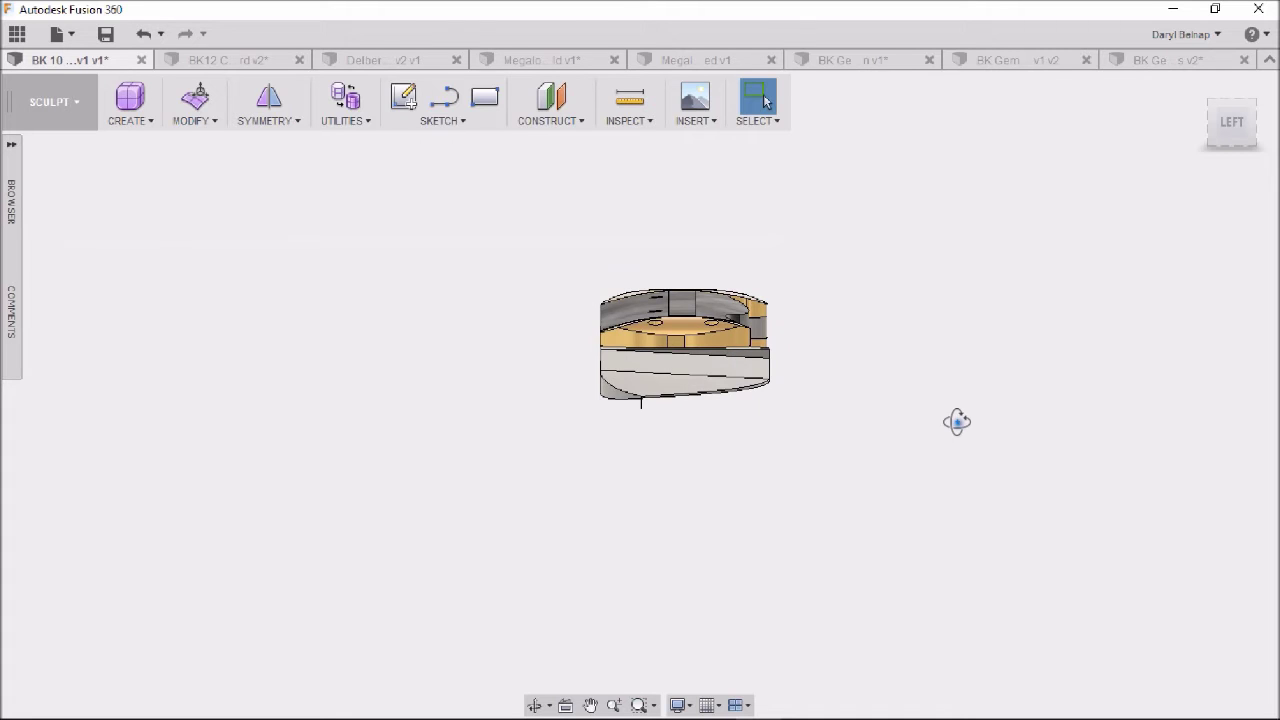
pyautogui.keyDown('shift'); pyautogui.moveTo(957, 420); pyautogui.dragTo(728, 451, button='middle'); pyautogui.keyUp('shift')
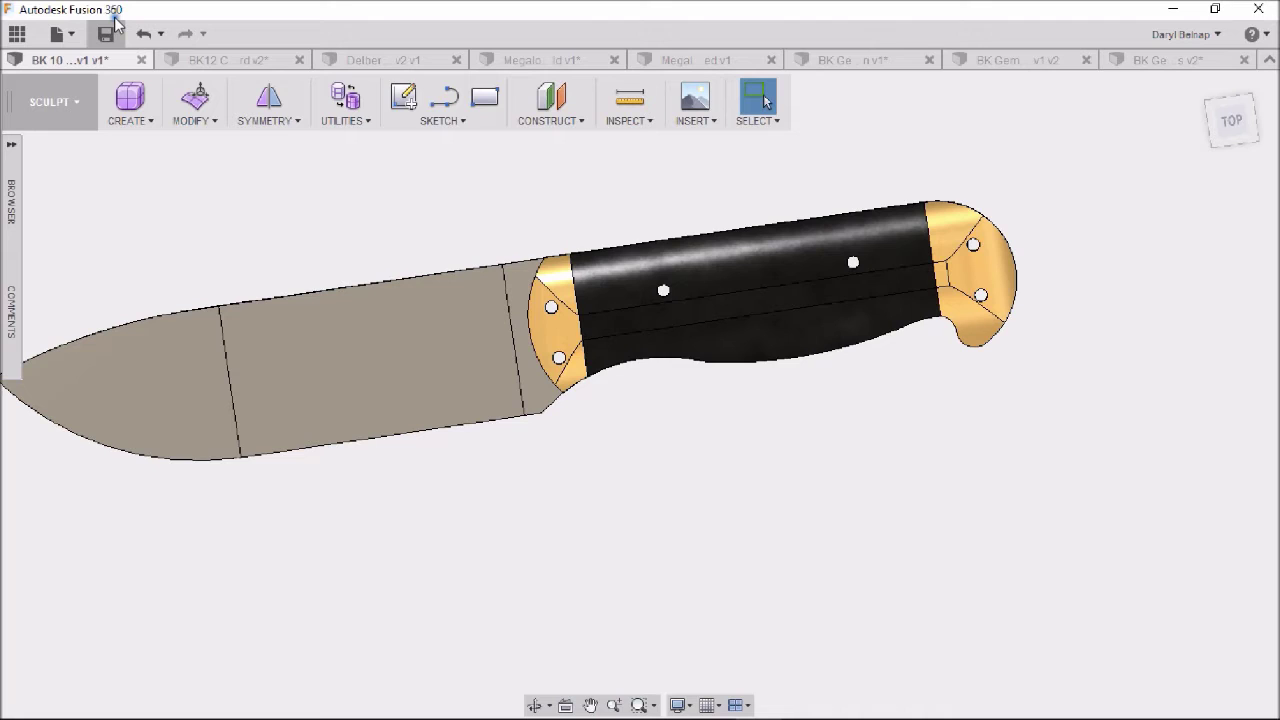
# - Switch to the BK12 design and inspect its serrated spine, carbon-fibre handle and hand guard from several angles
pyautogui.click(230, 60)
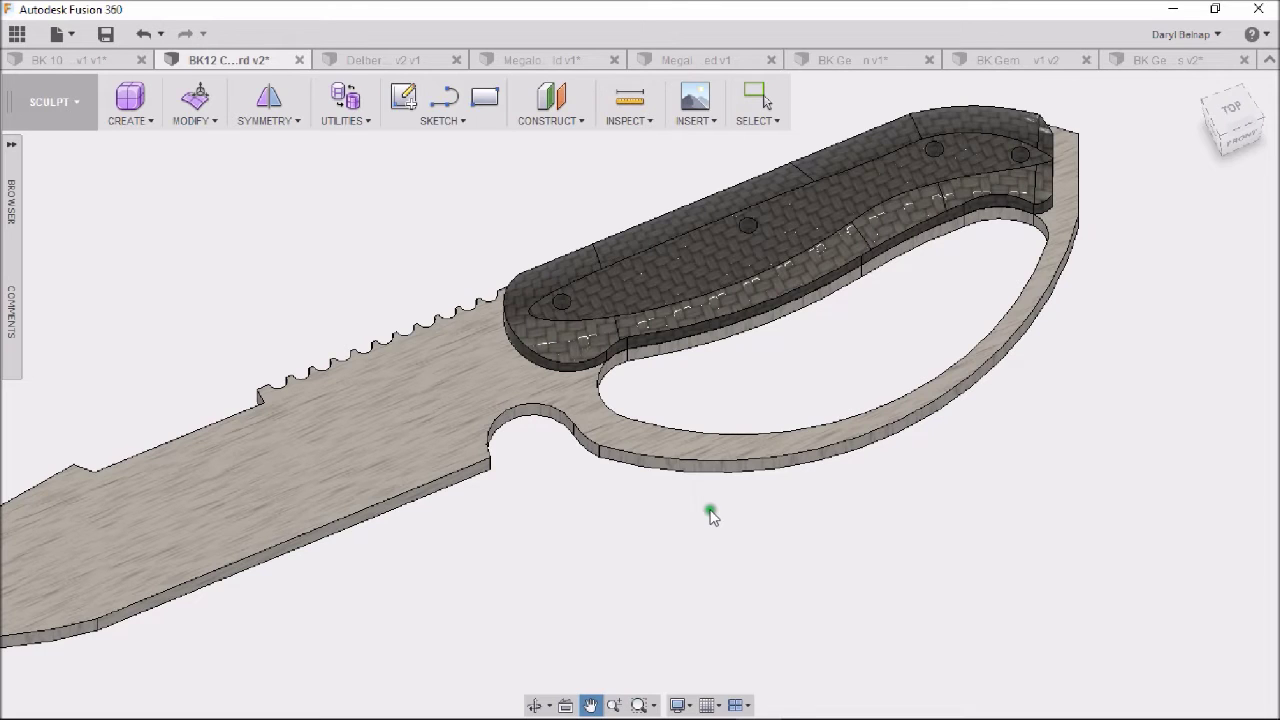
pyautogui.keyDown('shift'); pyautogui.moveTo(710, 515); pyautogui.dragTo(635, 455, button='middle'); pyautogui.keyUp('shift')
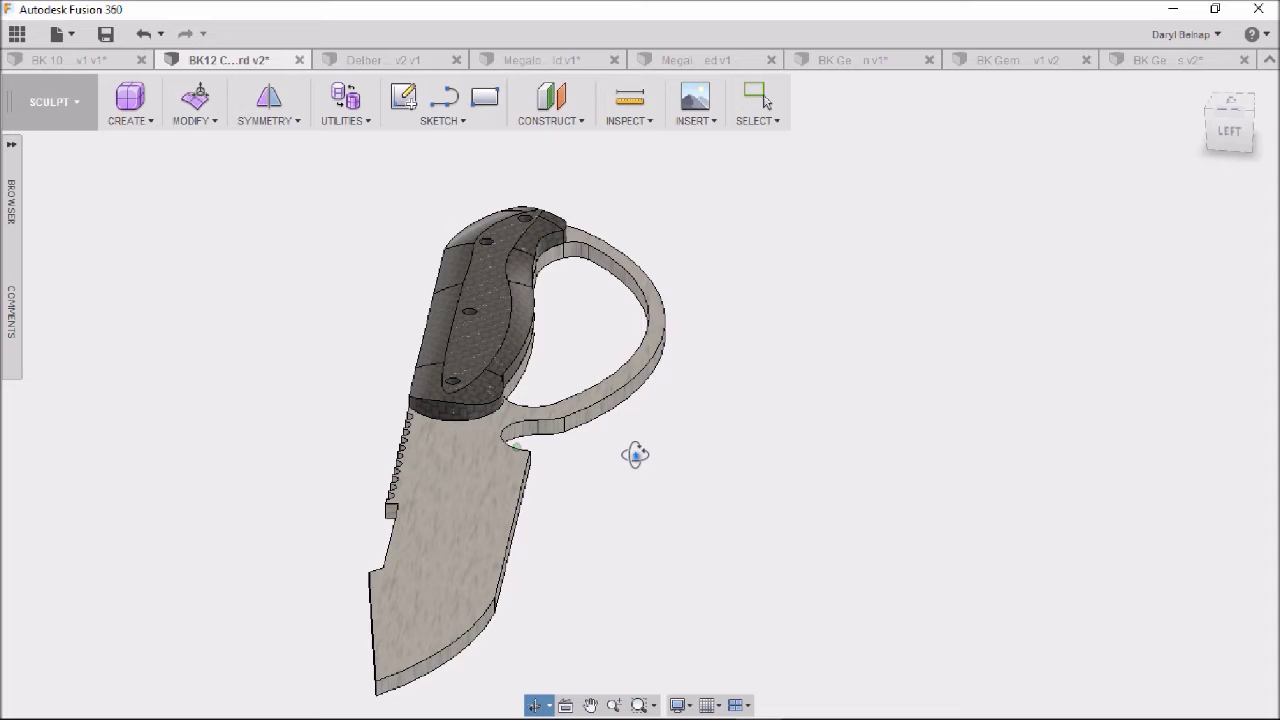
pyautogui.keyDown('shift'); pyautogui.moveTo(635, 455); pyautogui.dragTo(863, 401, button='middle'); pyautogui.keyUp('shift')
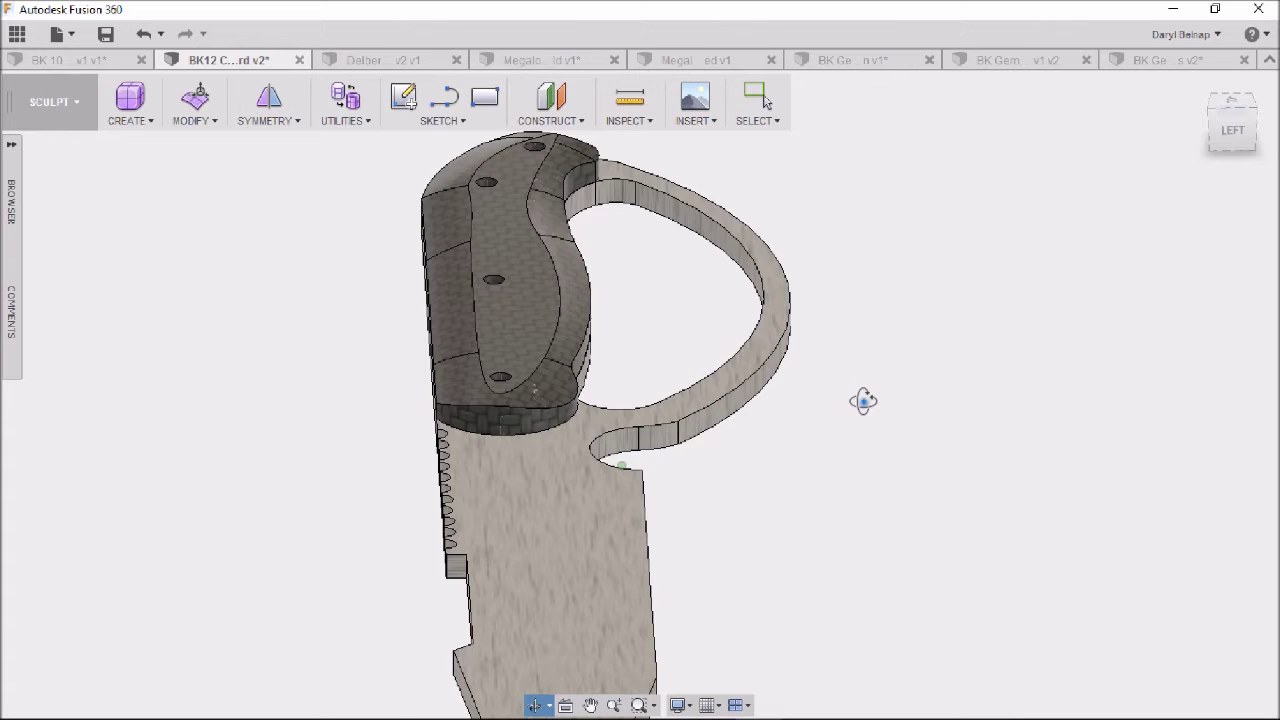
pyautogui.keyDown('shift'); pyautogui.moveTo(863, 401); pyautogui.dragTo(854, 478, button='middle'); pyautogui.keyUp('shift')
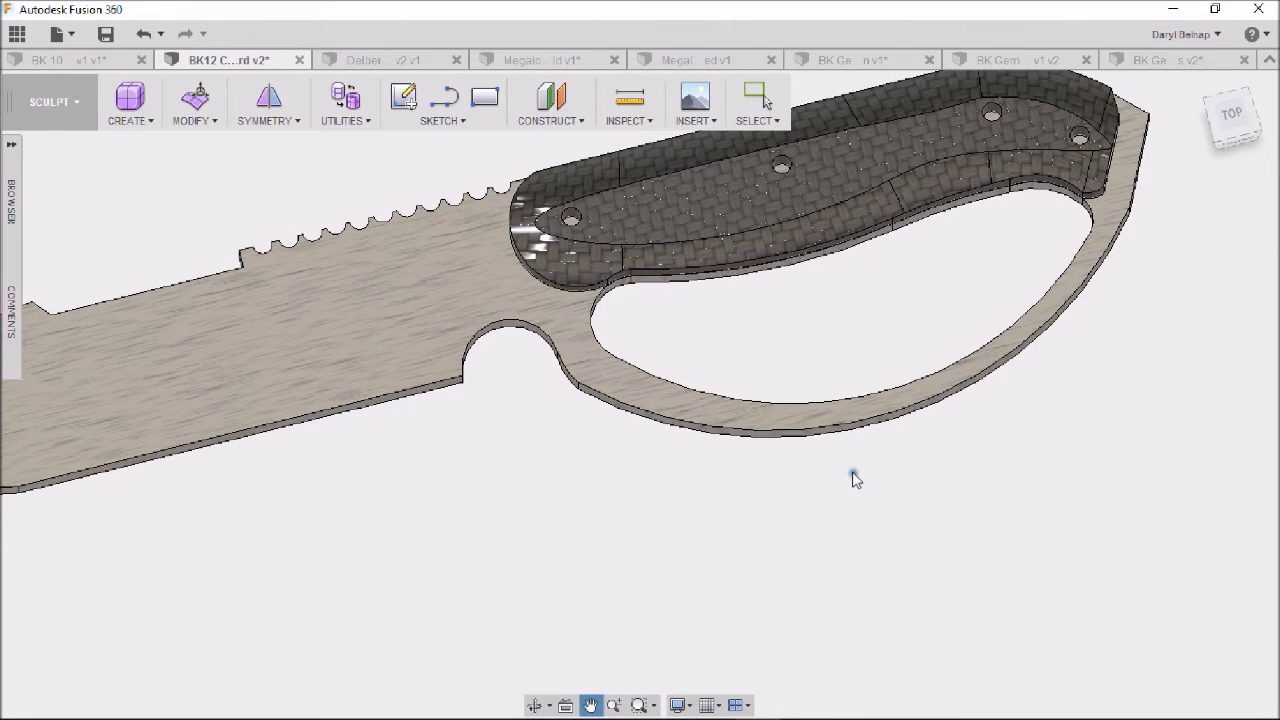
pyautogui.keyDown('shift'); pyautogui.moveTo(855, 479); pyautogui.dragTo(756, 505, button='middle'); pyautogui.keyUp('shift')
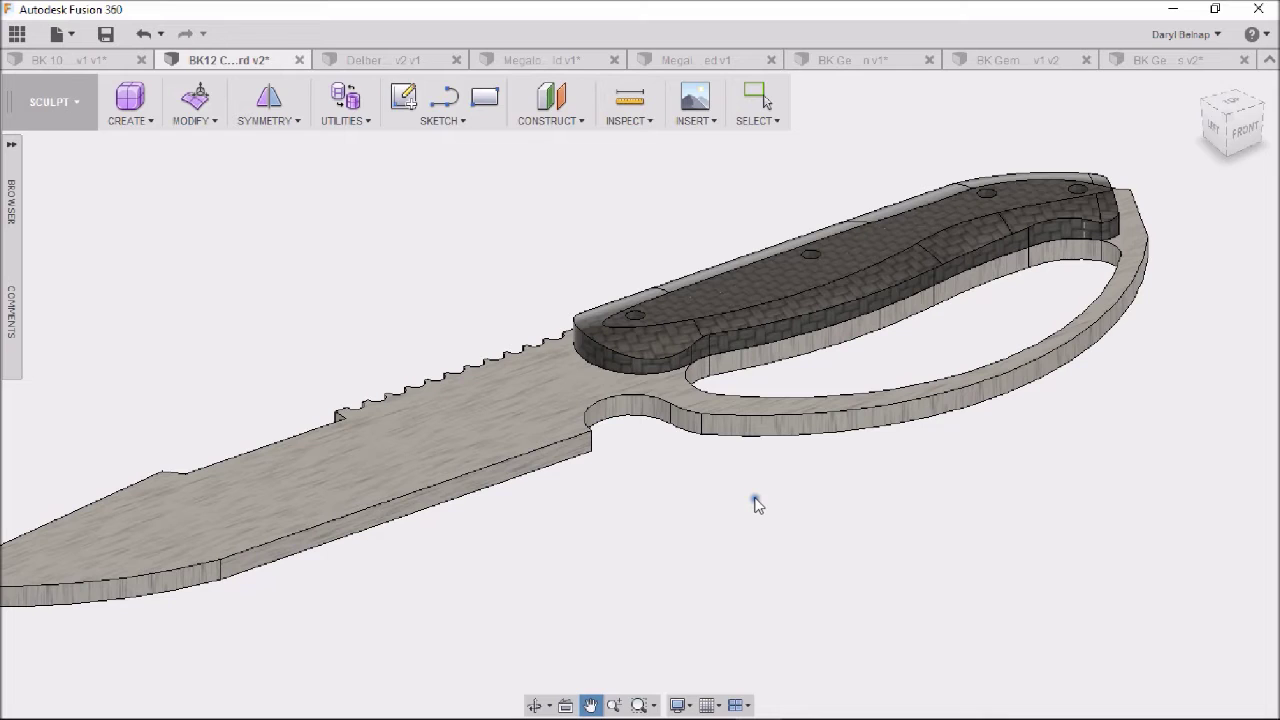
# - Switch to the Delber… v2 v1 design and inspect the blade grind and handle scales from the front, spine and top
pyautogui.click(372, 61)
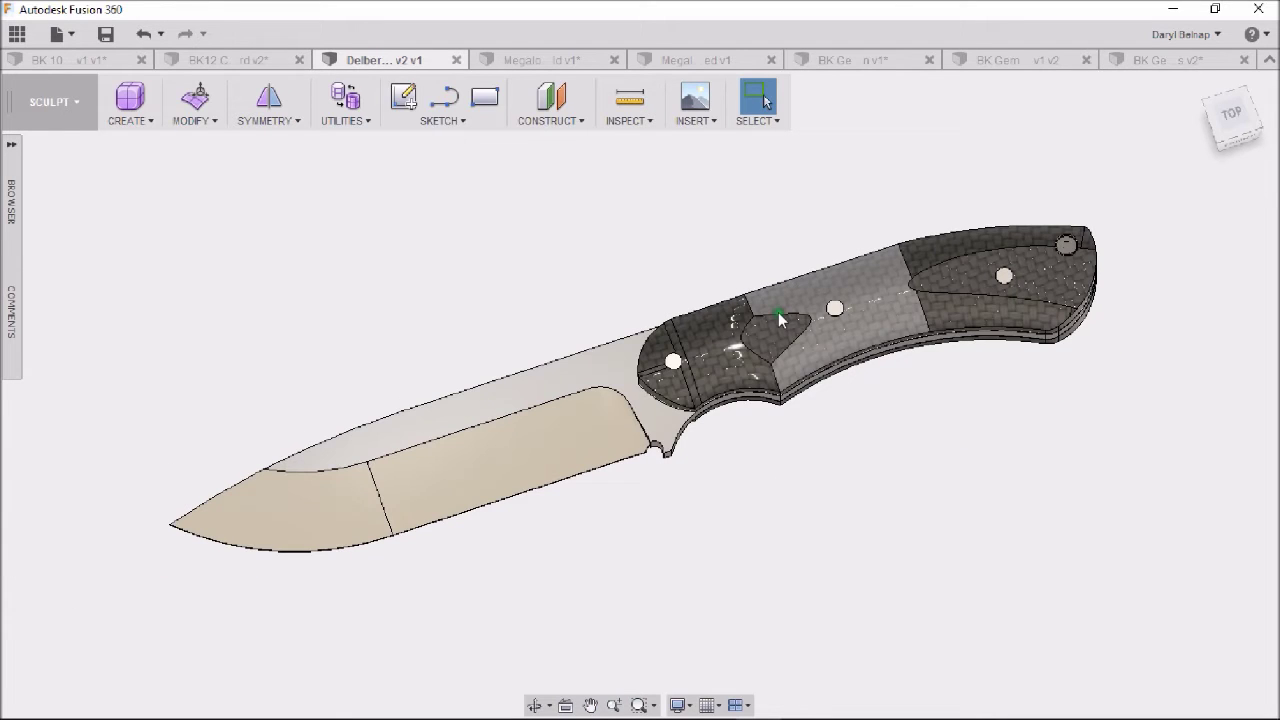
pyautogui.moveTo(1011, 462); pyautogui.dragTo(706, 432, button='middle')
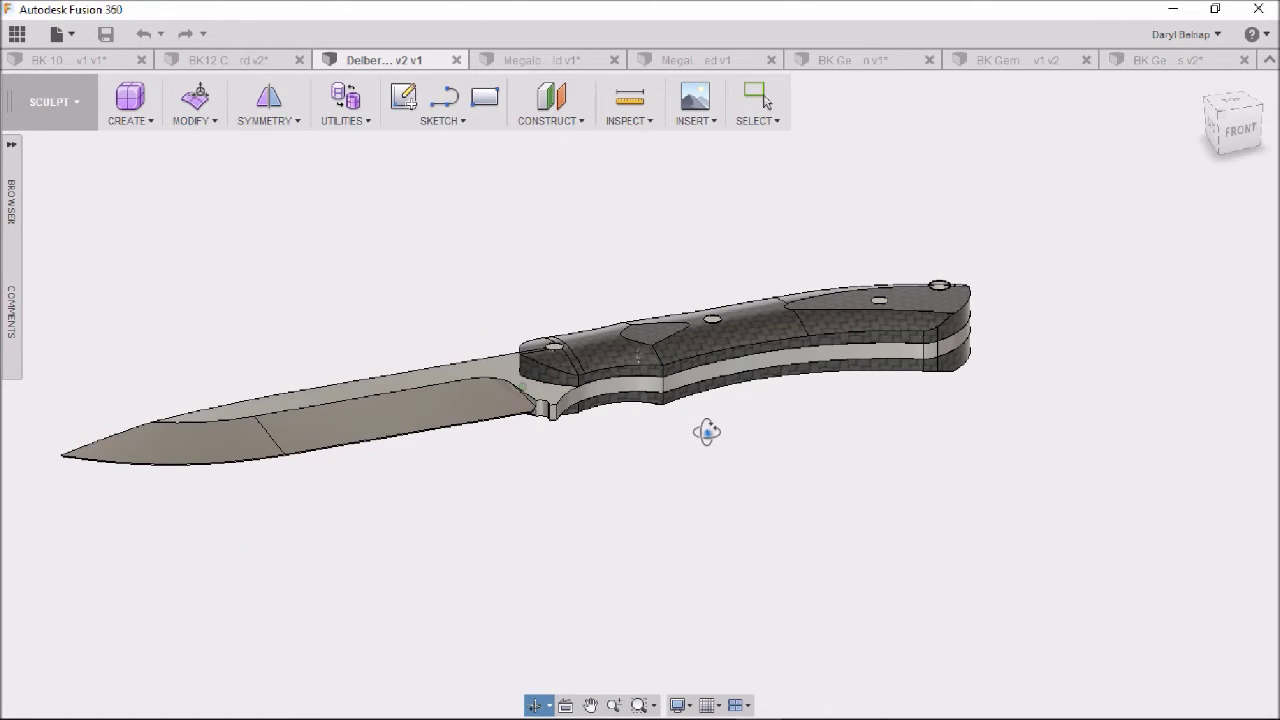
pyautogui.keyDown('shift'); pyautogui.moveTo(706, 432); pyautogui.dragTo(732, 575, button='middle'); pyautogui.keyUp('shift')
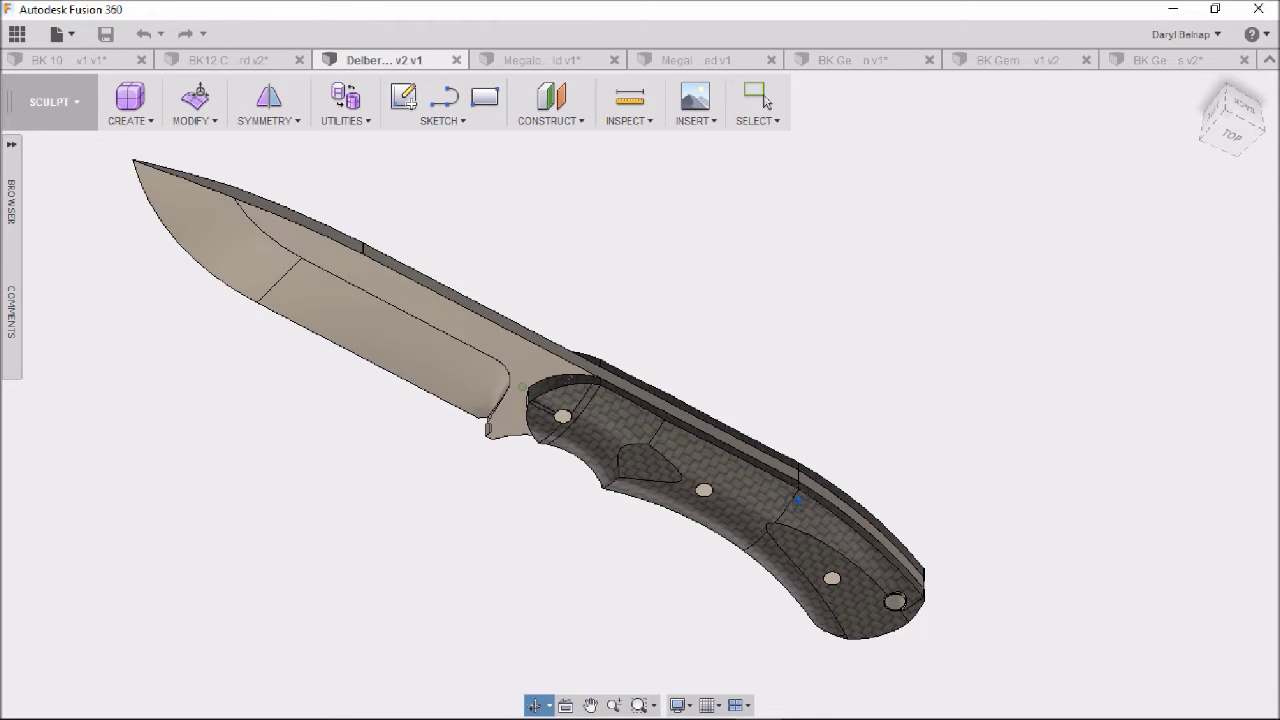
pyautogui.keyDown('shift'); pyautogui.moveTo(797, 500); pyautogui.dragTo(876, 386, button='middle'); pyautogui.keyUp('shift')
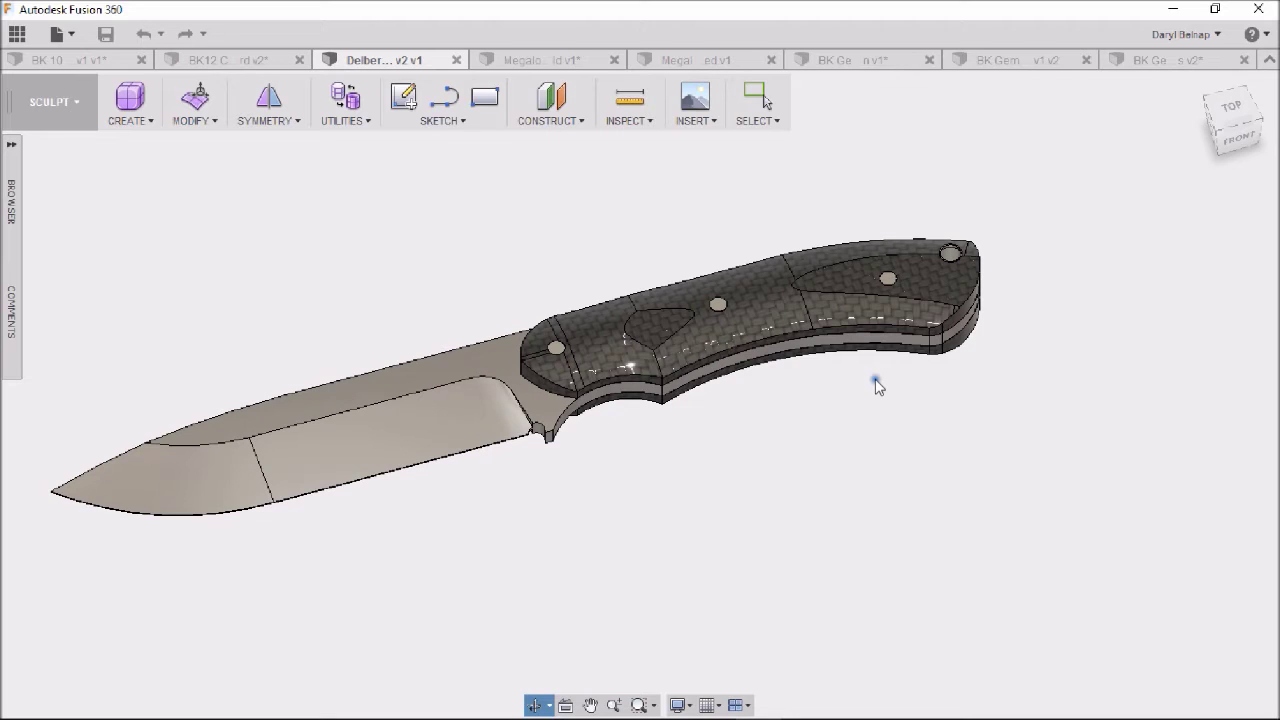
# - Switch to the gold-bevelled Megalo… v1 dagger design and view its double-edged blade and finger cut-outs at an angle
pyautogui.hotkey('ctrl', 'Tab')
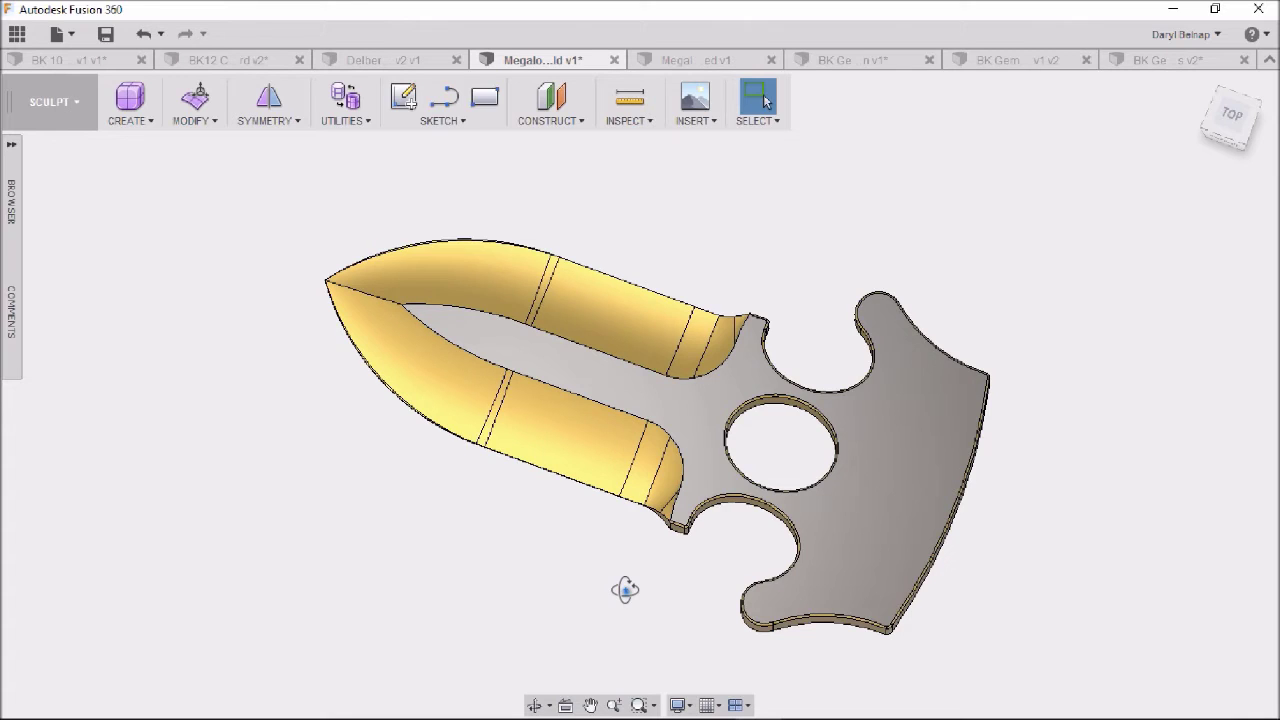
pyautogui.keyDown('shift'); pyautogui.moveTo(625, 590); pyautogui.dragTo(894, 390, button='middle'); pyautogui.keyUp('shift')
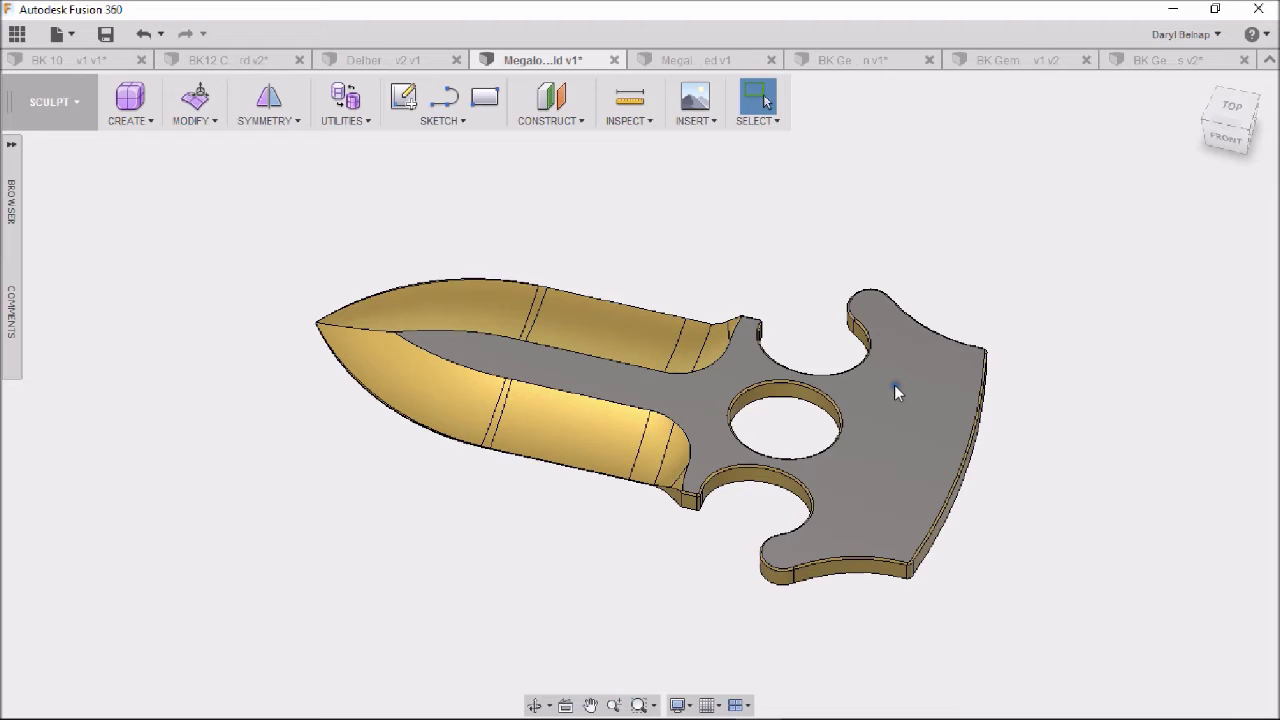
pyautogui.keyDown('shift'); pyautogui.moveTo(894, 390); pyautogui.dragTo(197, 313, button='middle'); pyautogui.keyUp('shift')
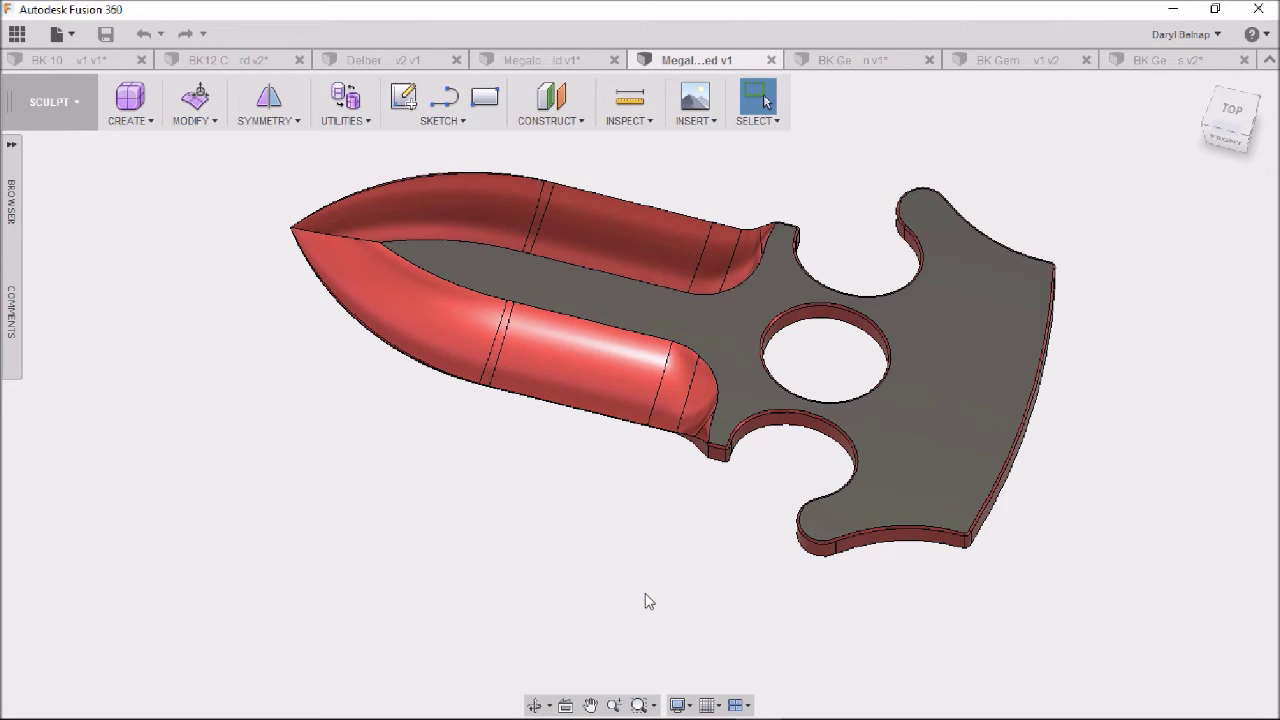
# - Inspect the red-bevelled version of the dagger from above and from its underside
pyautogui.keyDown('shift'); pyautogui.moveTo(646, 597); pyautogui.dragTo(655, 566, button='middle'); pyautogui.keyUp('shift')
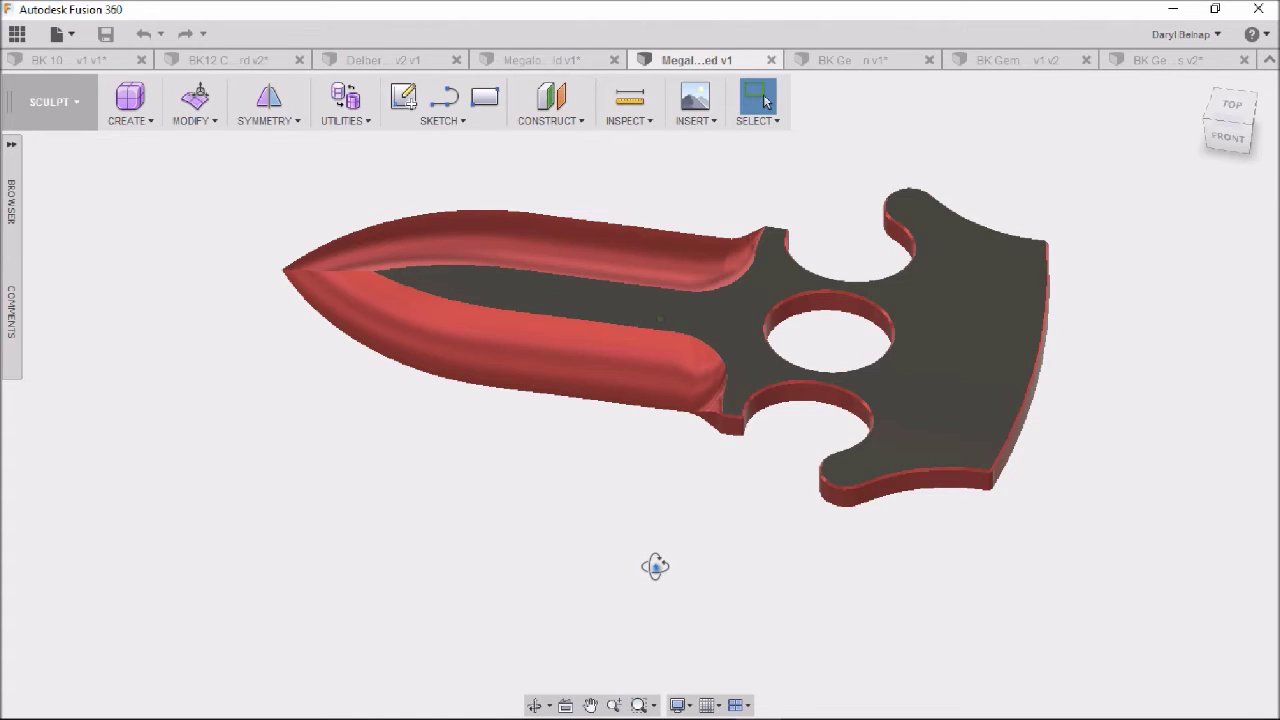
pyautogui.keyDown('shift'); pyautogui.moveTo(655, 566); pyautogui.dragTo(616, 461, button='middle'); pyautogui.keyUp('shift')
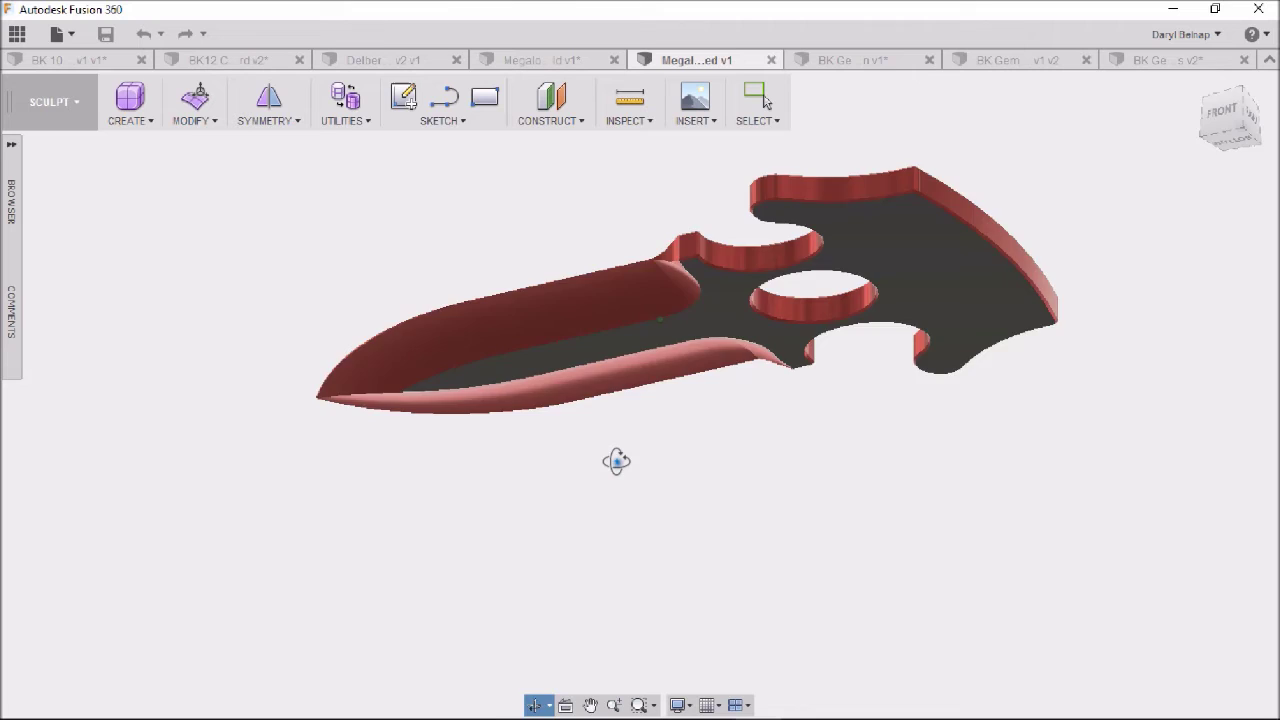
pyautogui.keyDown('shift'); pyautogui.moveTo(616, 461); pyautogui.dragTo(882, 62, button='middle'); pyautogui.keyUp('shift')
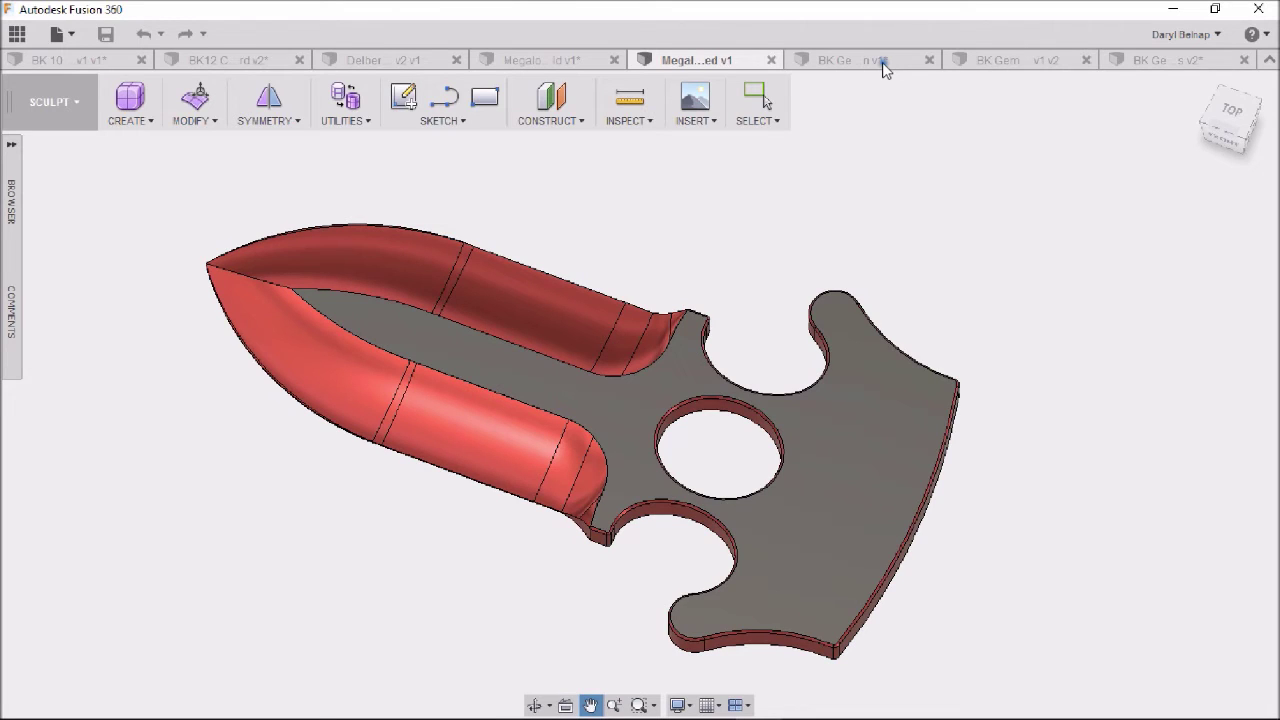
# - Switch to the BK Ge…n v1 design and inspect the red-edged carbon-fibre handle, screws and short blade from several angles
pyautogui.click(882, 62)
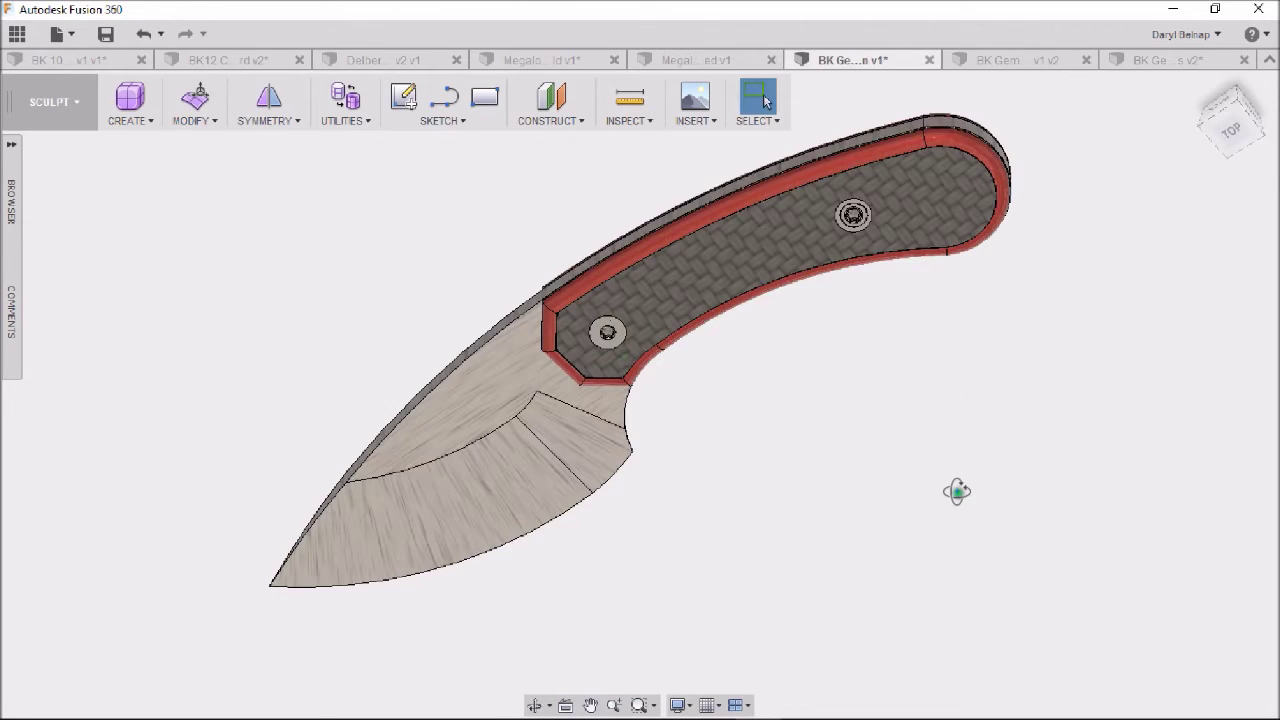
pyautogui.keyDown('shift'); pyautogui.moveTo(957, 491); pyautogui.dragTo(768, 477, button='middle'); pyautogui.keyUp('shift')
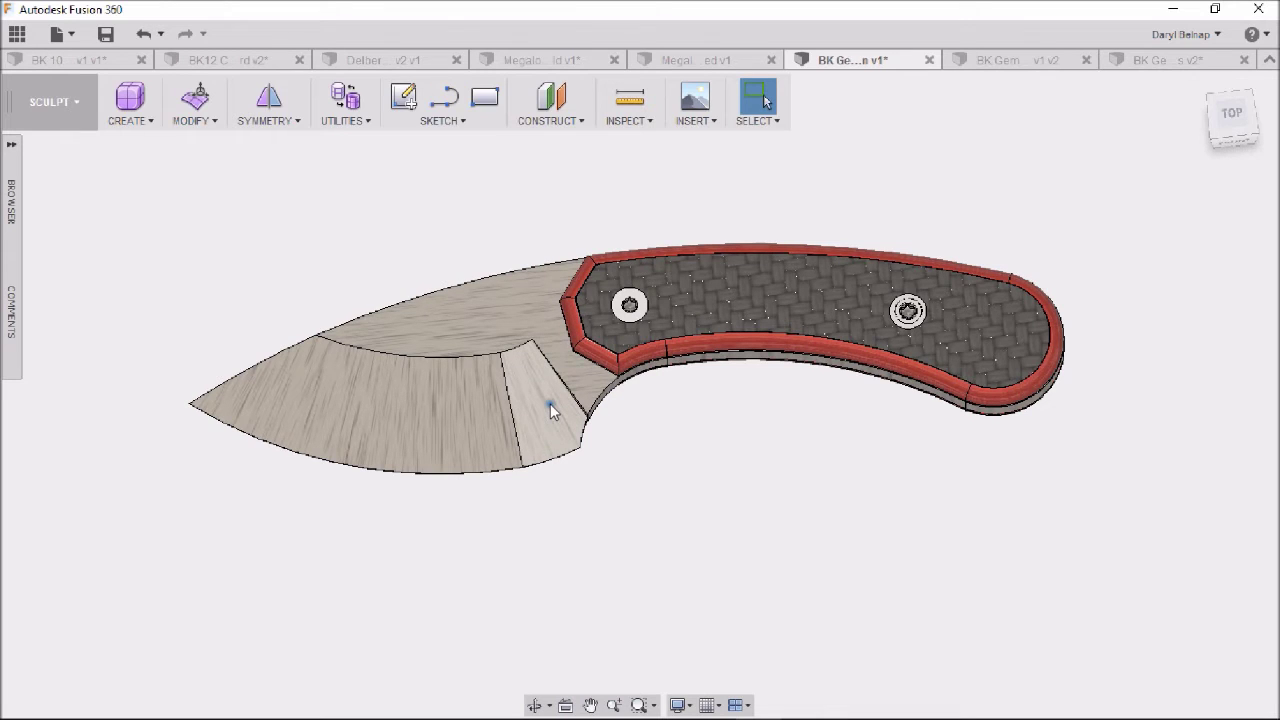
pyautogui.keyDown('shift'); pyautogui.moveTo(757, 519); pyautogui.dragTo(689, 304, button='middle'); pyautogui.keyUp('shift')
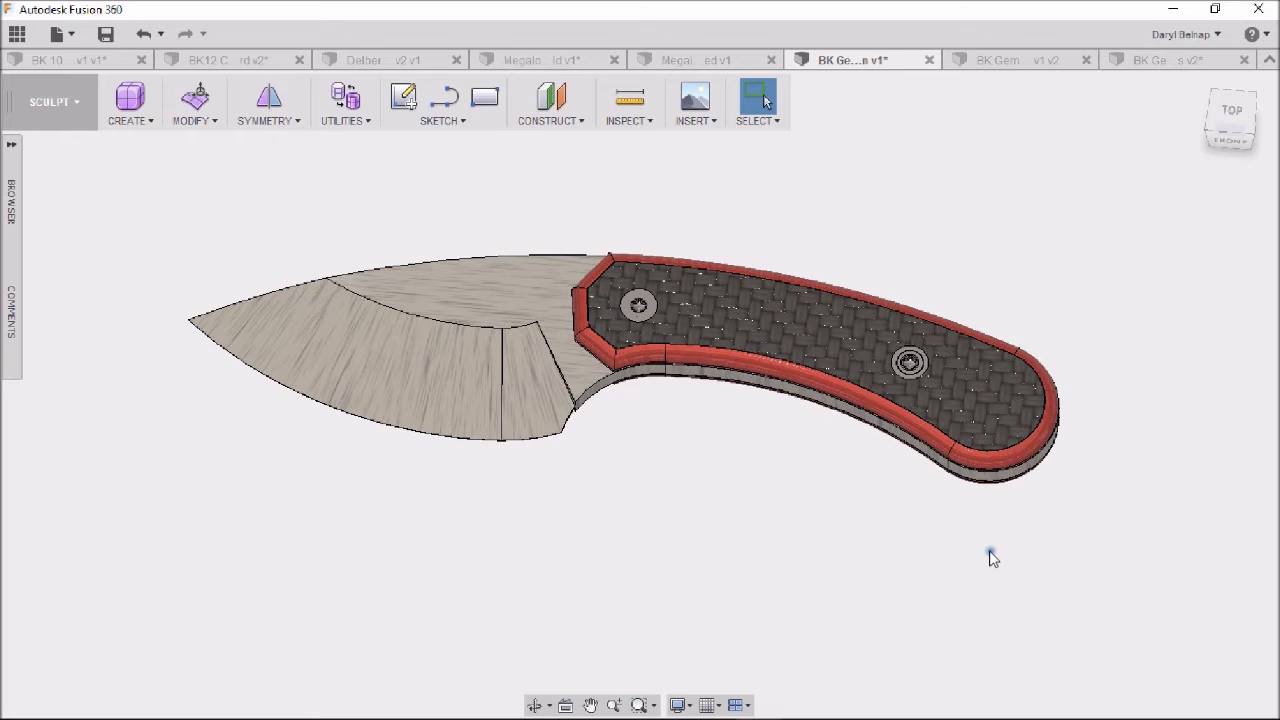
pyautogui.keyDown('shift'); pyautogui.moveTo(854, 551); pyautogui.dragTo(854, 535, button='middle'); pyautogui.keyUp('shift')
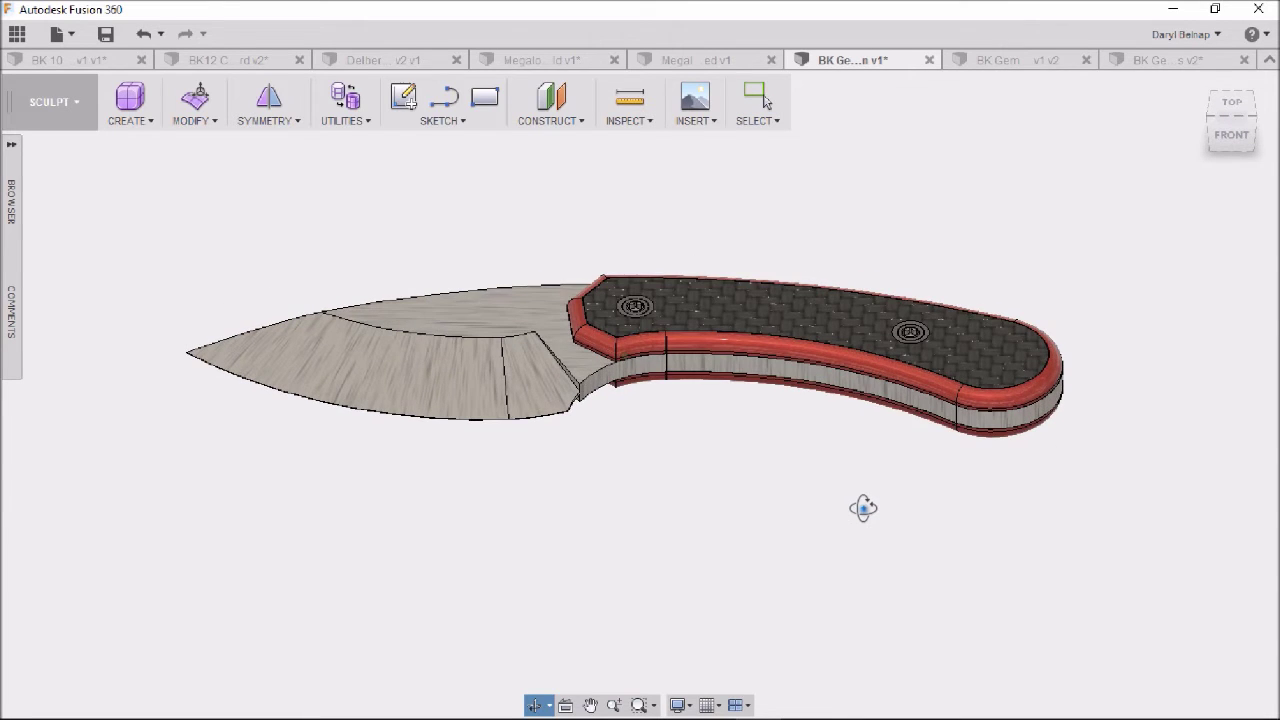
pyautogui.moveTo(863, 508); pyautogui.dragTo(857, 557)
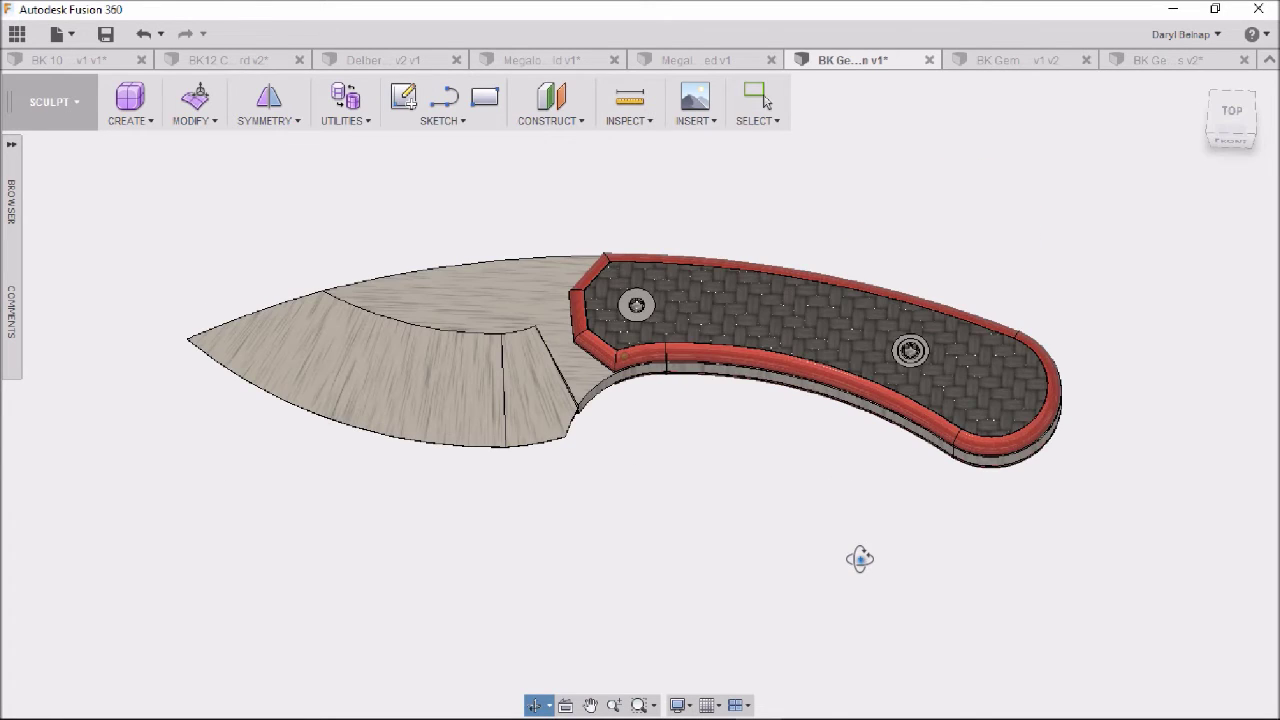
pyautogui.press('Escape')
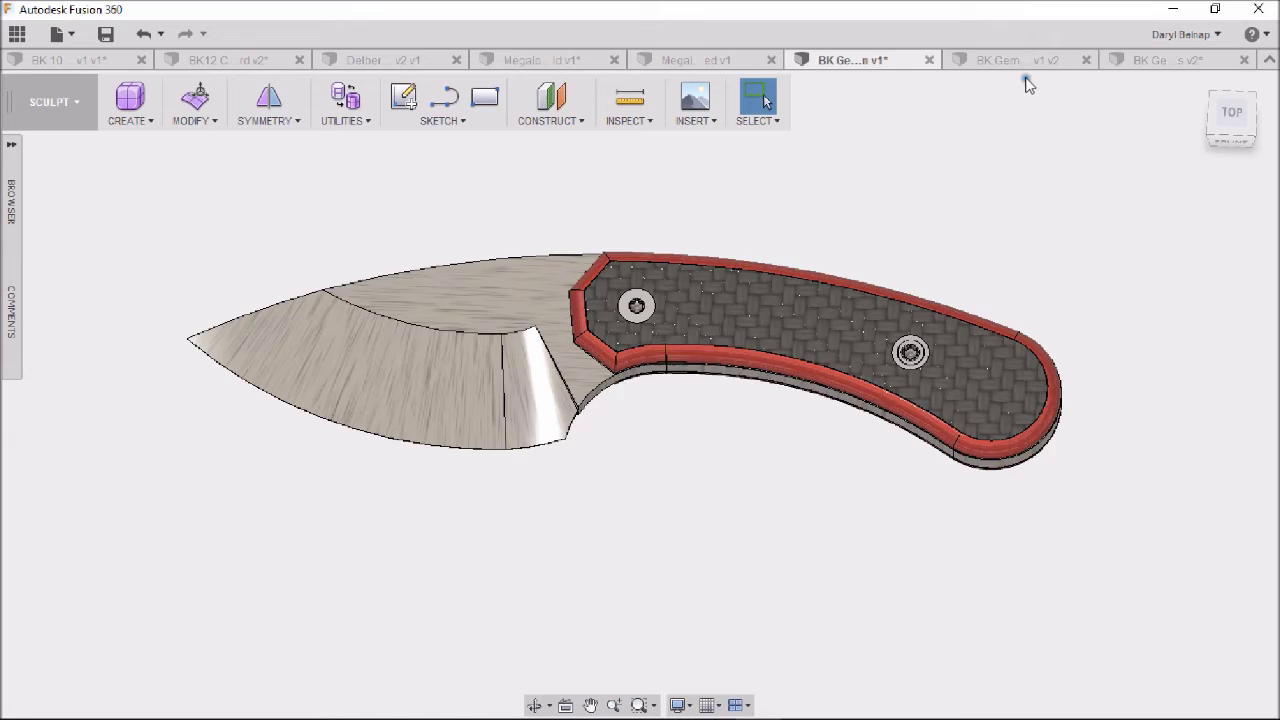
# - Switch to the BK Gem v1 v2 design and view the knife together with its separate screw from the top
pyautogui.click(1024, 61)
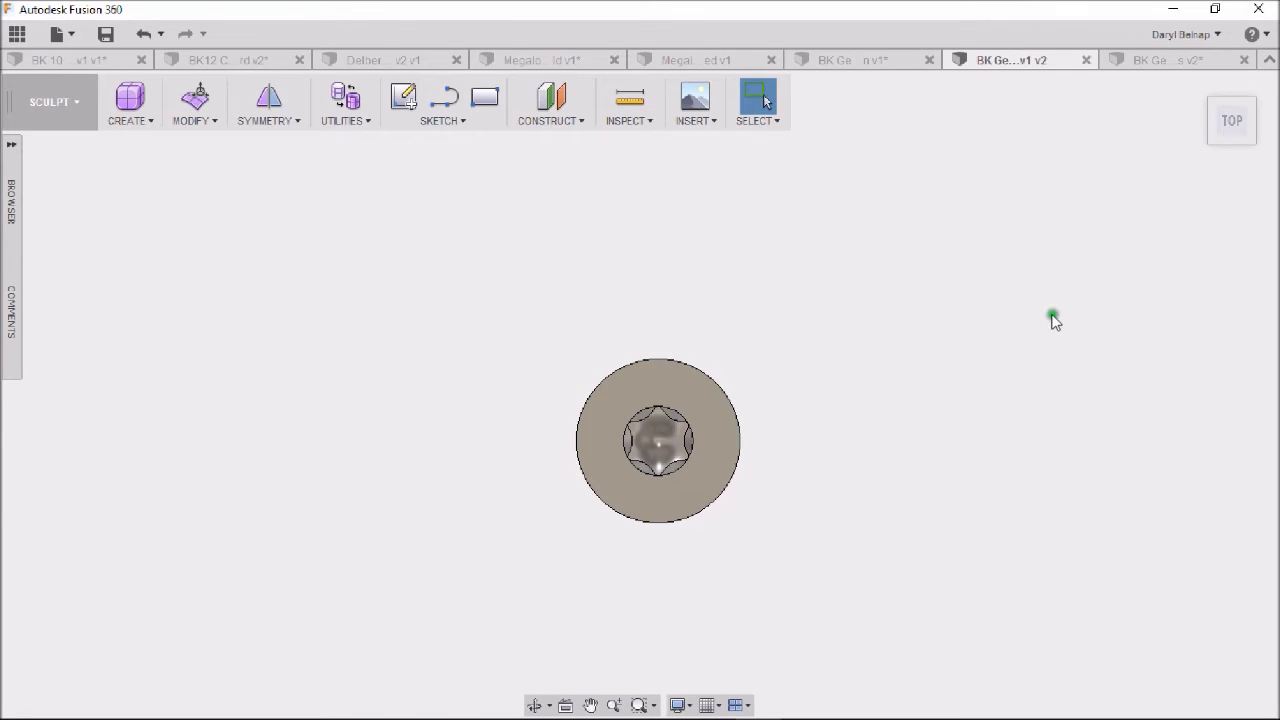
pyautogui.scroll(-5, 688, 400)
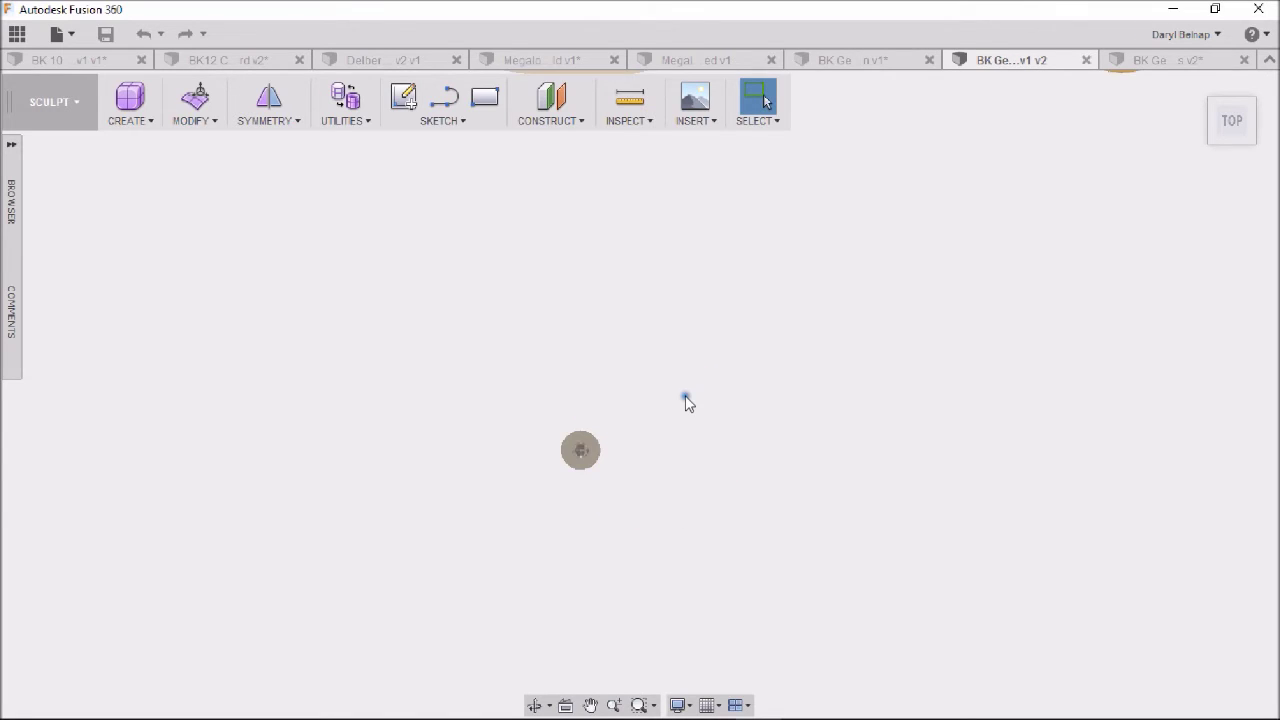
pyautogui.scroll(-3, 696, 360)
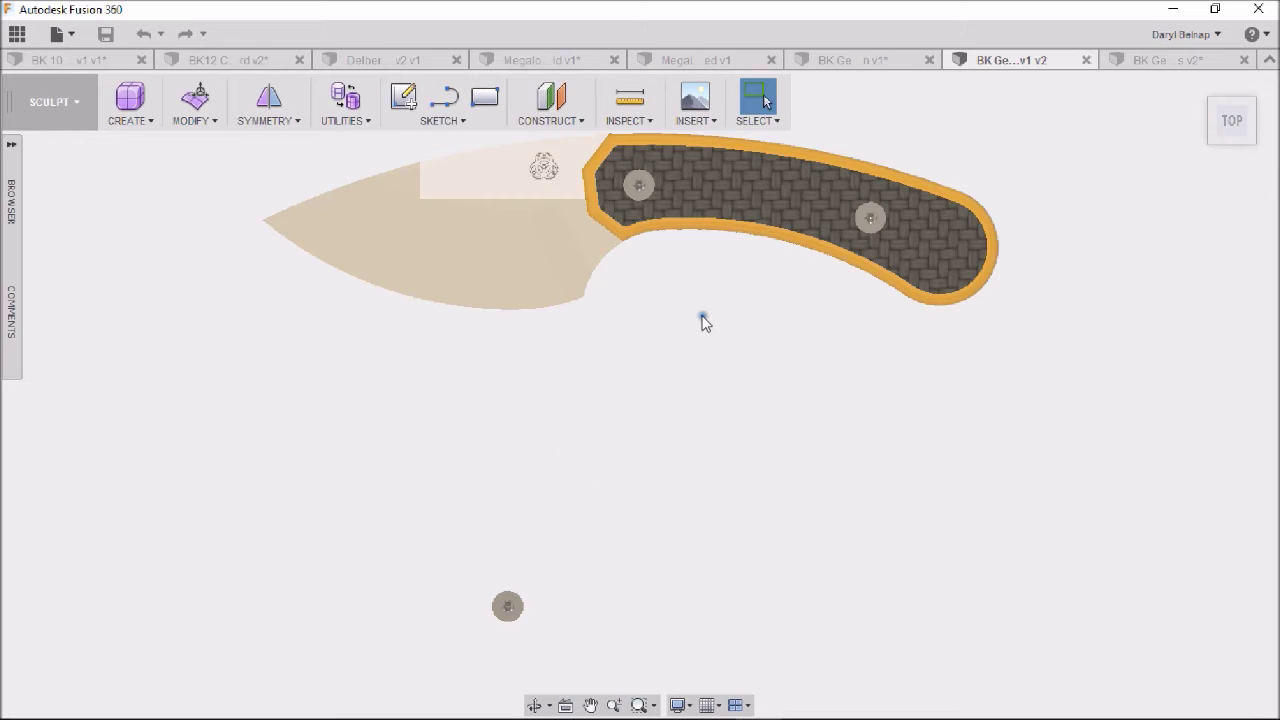
# - Inspect the orange-edged knife's blade and carbon-fibre handle from the top and at an angle from the front
pyautogui.scroll(2, 705, 321)
pyautogui.moveTo(705, 321); pyautogui.dragTo(670, 447, button='middle')
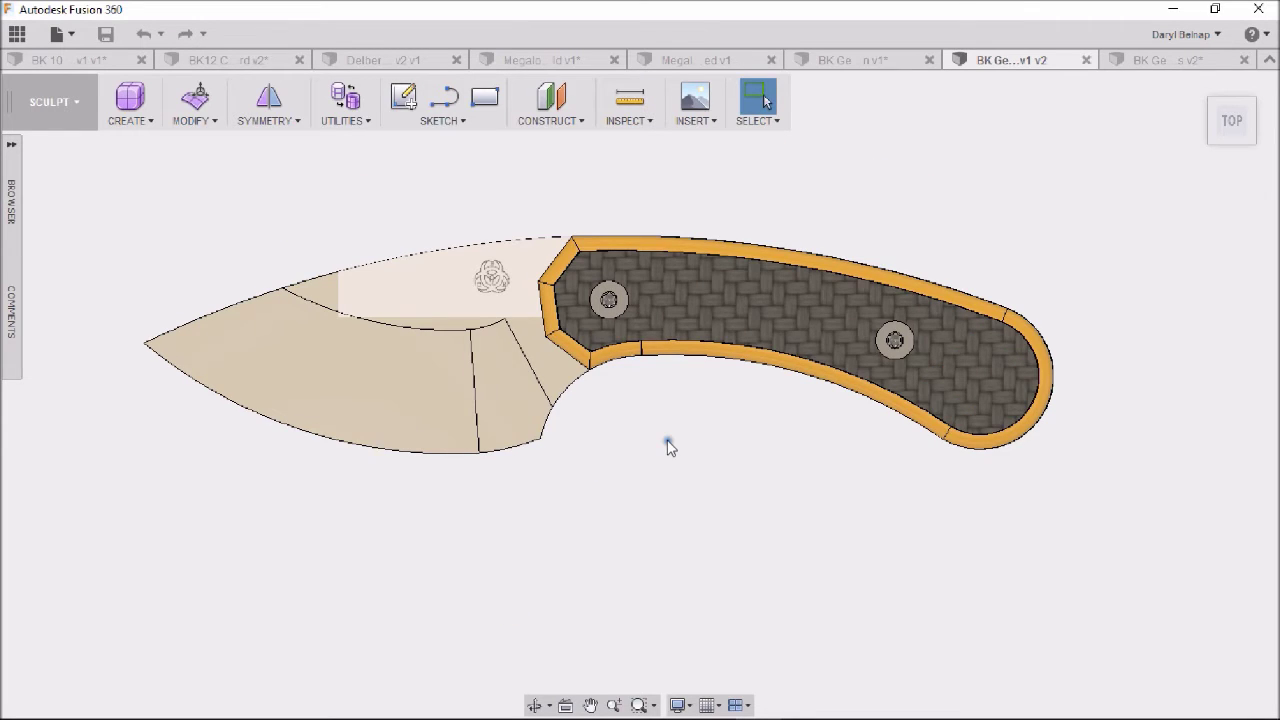
pyautogui.scroll(2, 670, 447)
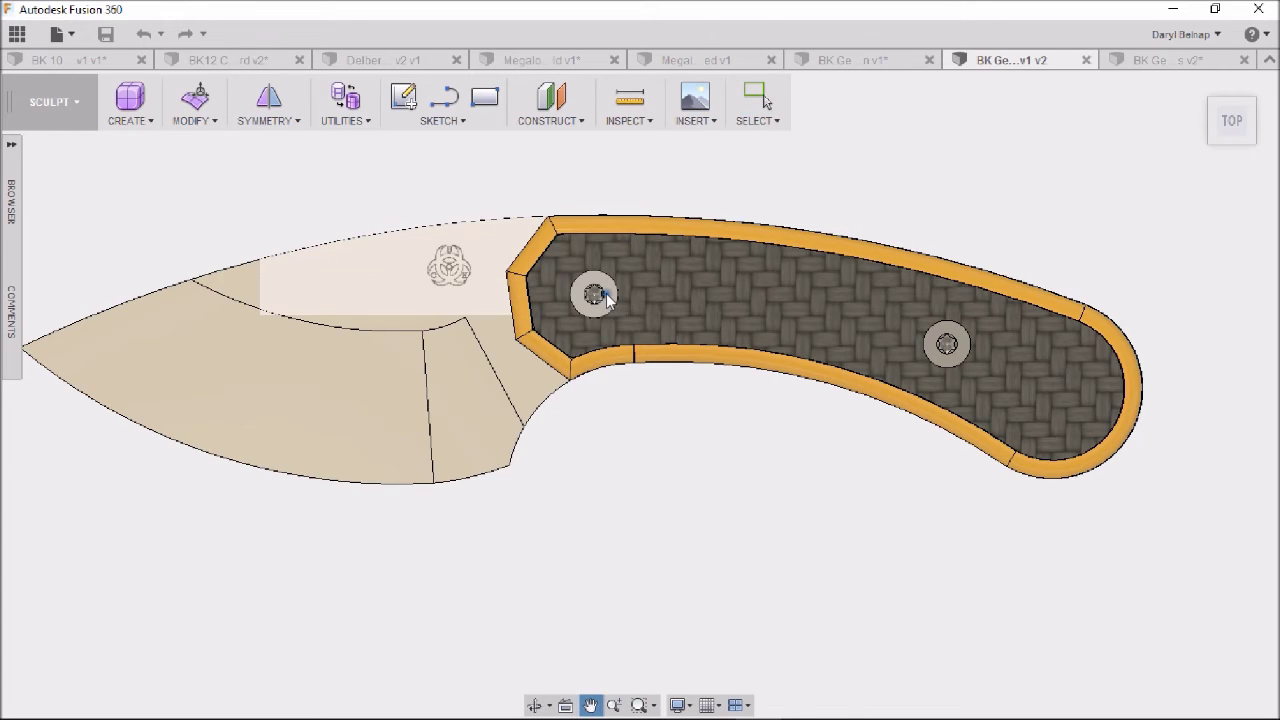
pyautogui.press('Escape')
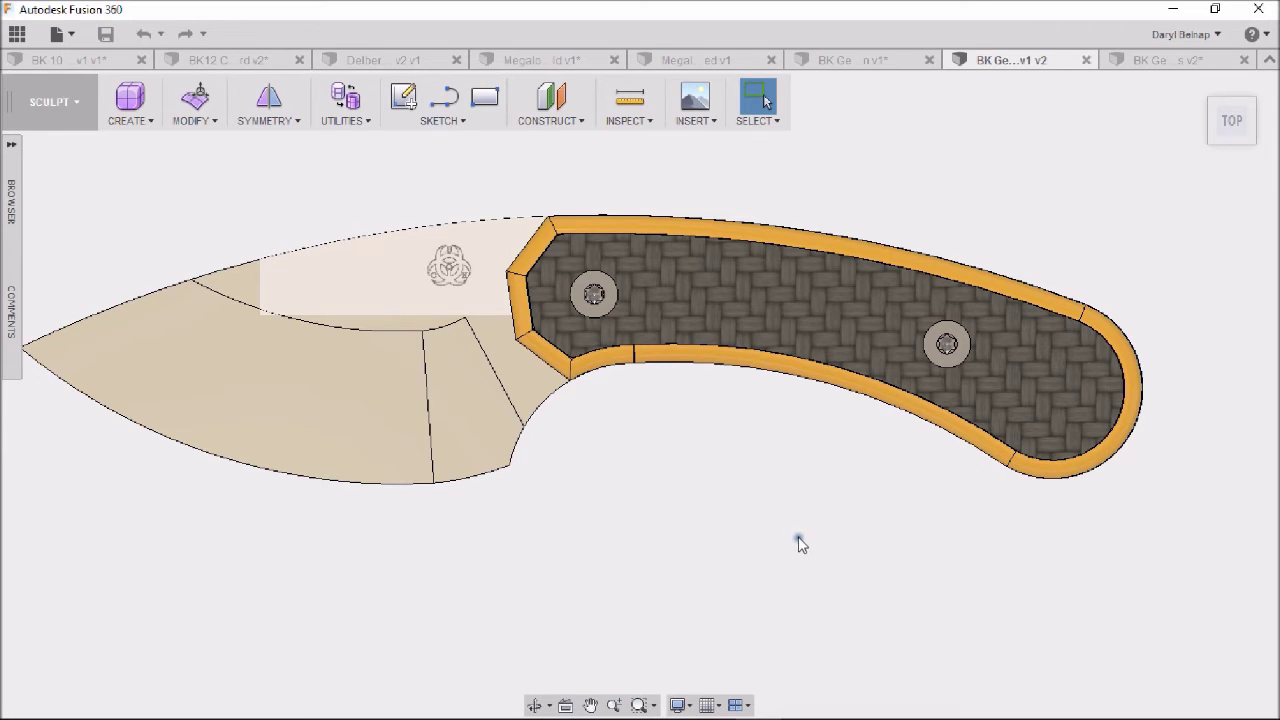
pyautogui.keyDown('shift'); pyautogui.moveTo(797, 540); pyautogui.dragTo(779, 476, button='middle'); pyautogui.keyUp('shift')
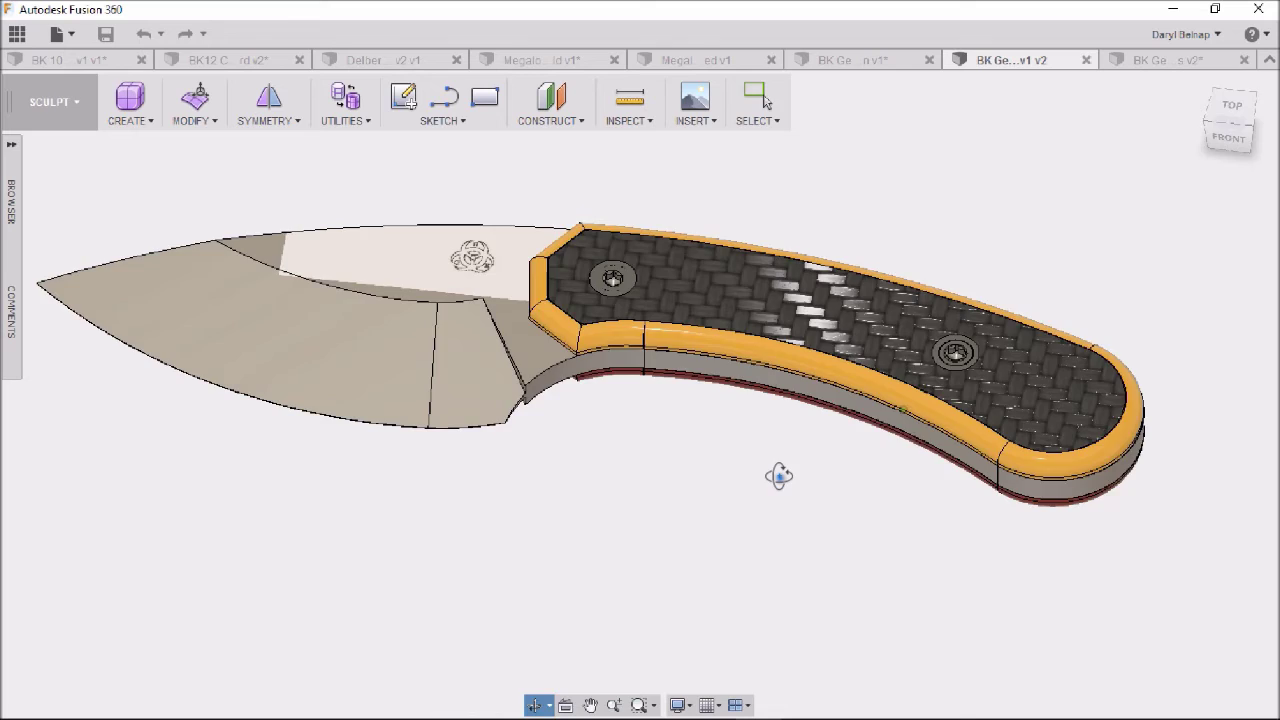
# - Examine the separate screw's head, star-shaped socket and shank up close
pyautogui.keyDown('shift'); pyautogui.moveTo(779, 476); pyautogui.dragTo(660, 388, button='middle'); pyautogui.keyUp('shift')
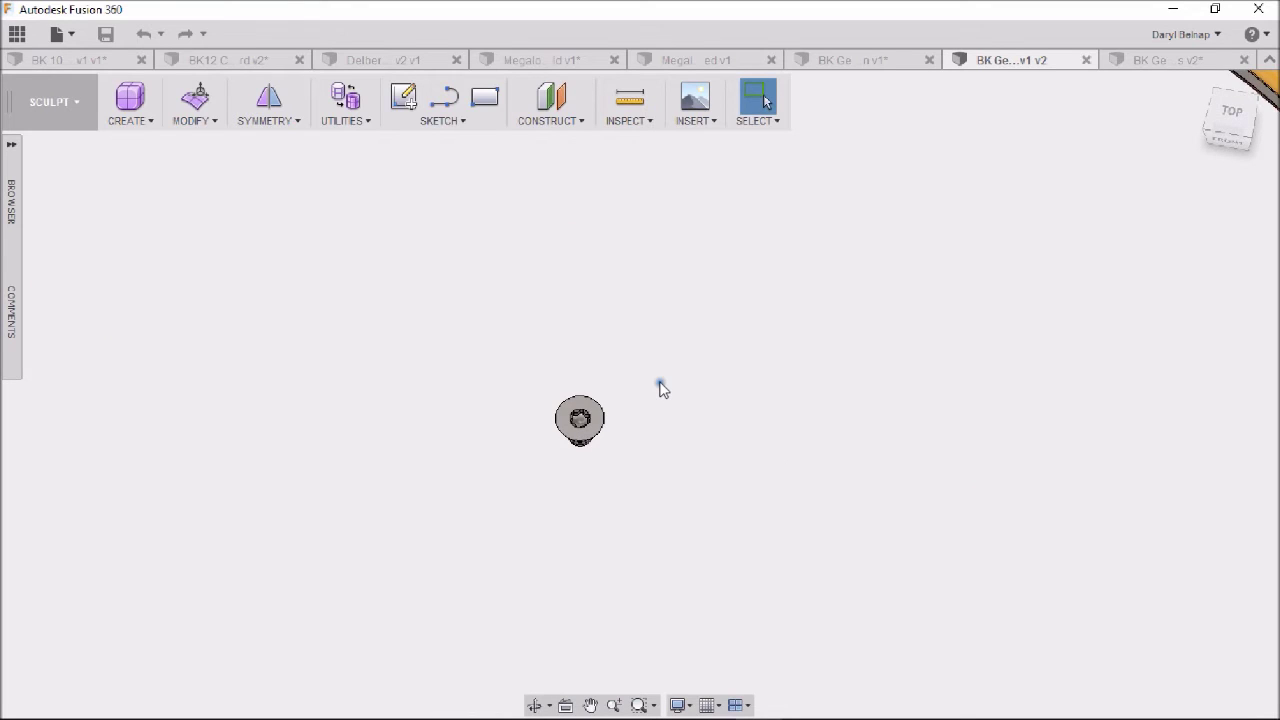
pyautogui.scroll(5, 636, 414)
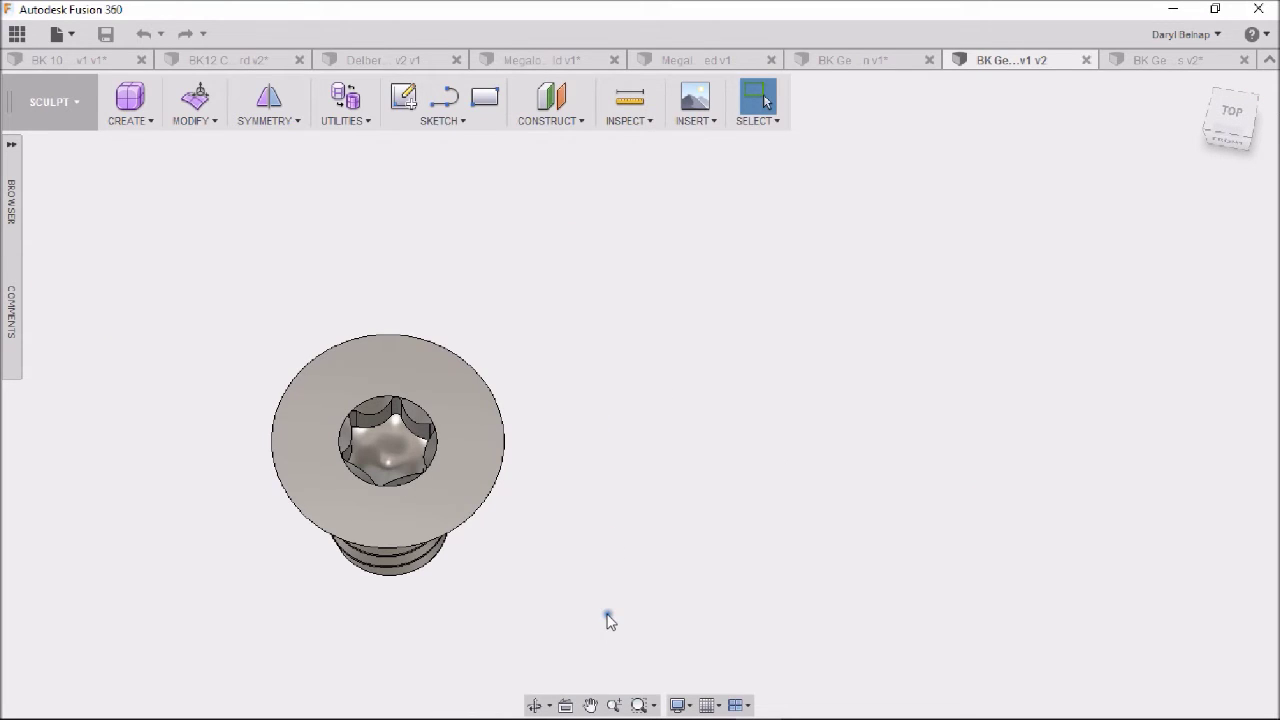
pyautogui.keyDown('shift'); pyautogui.moveTo(609, 620); pyautogui.dragTo(876, 363, button='middle'); pyautogui.keyUp('shift')
# - Examine the maker's logo on the blade and the front of the orange-edged handle up close from the top
pyautogui.scroll(-3, 791, 285)
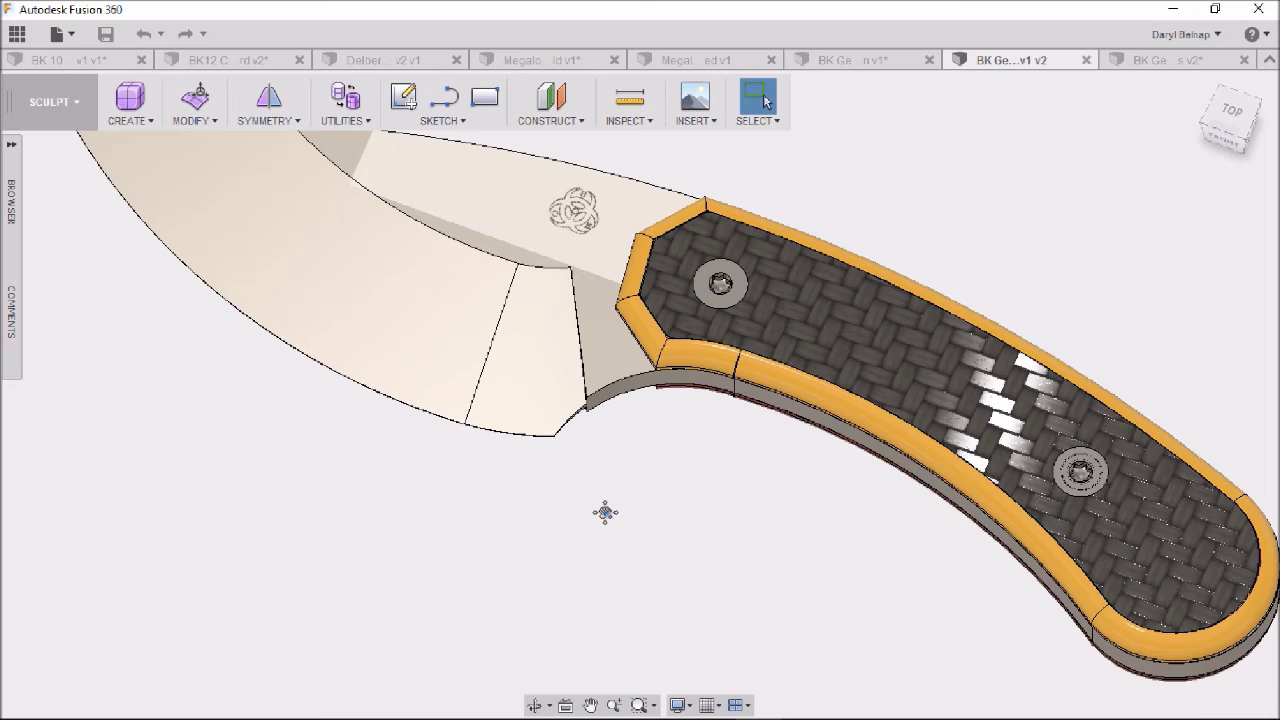
pyautogui.keyDown('shift'); pyautogui.moveTo(606, 511); pyautogui.dragTo(766, 614, button='middle'); pyautogui.keyUp('shift')
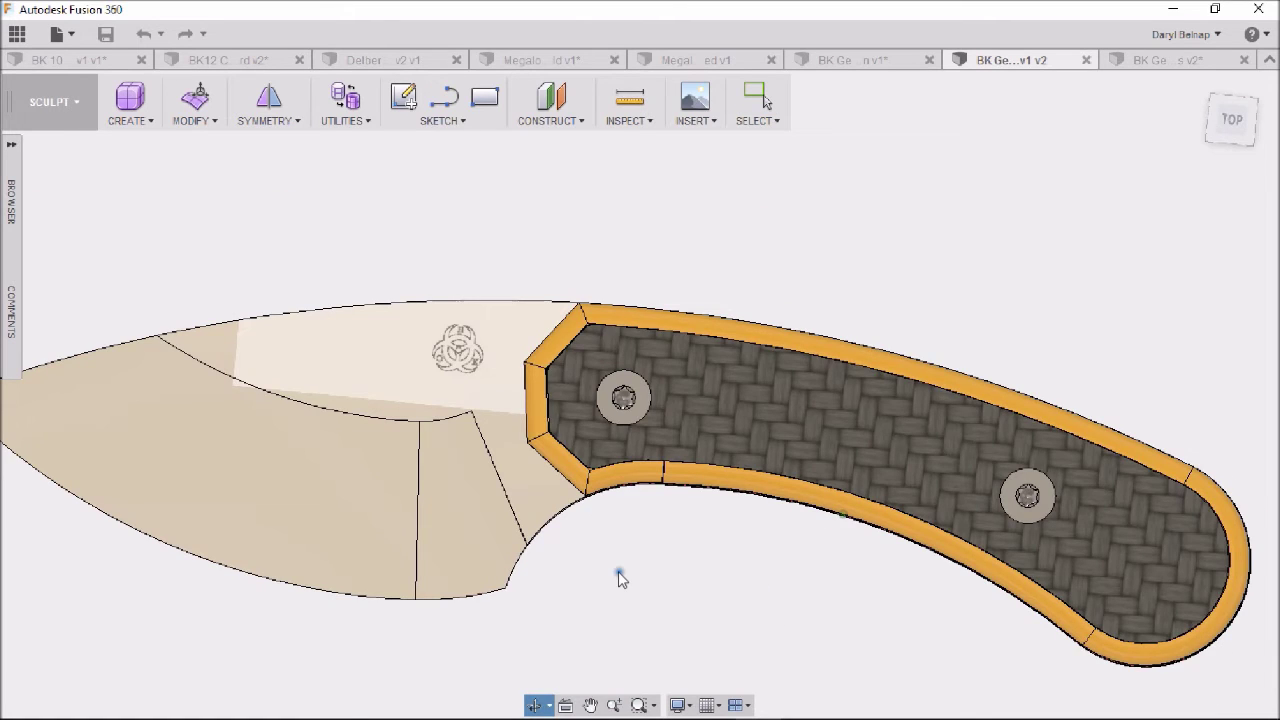
pyautogui.moveTo(618, 571); pyautogui.dragTo(757, 609, button='middle')
pyautogui.scroll(3, 836, 593)
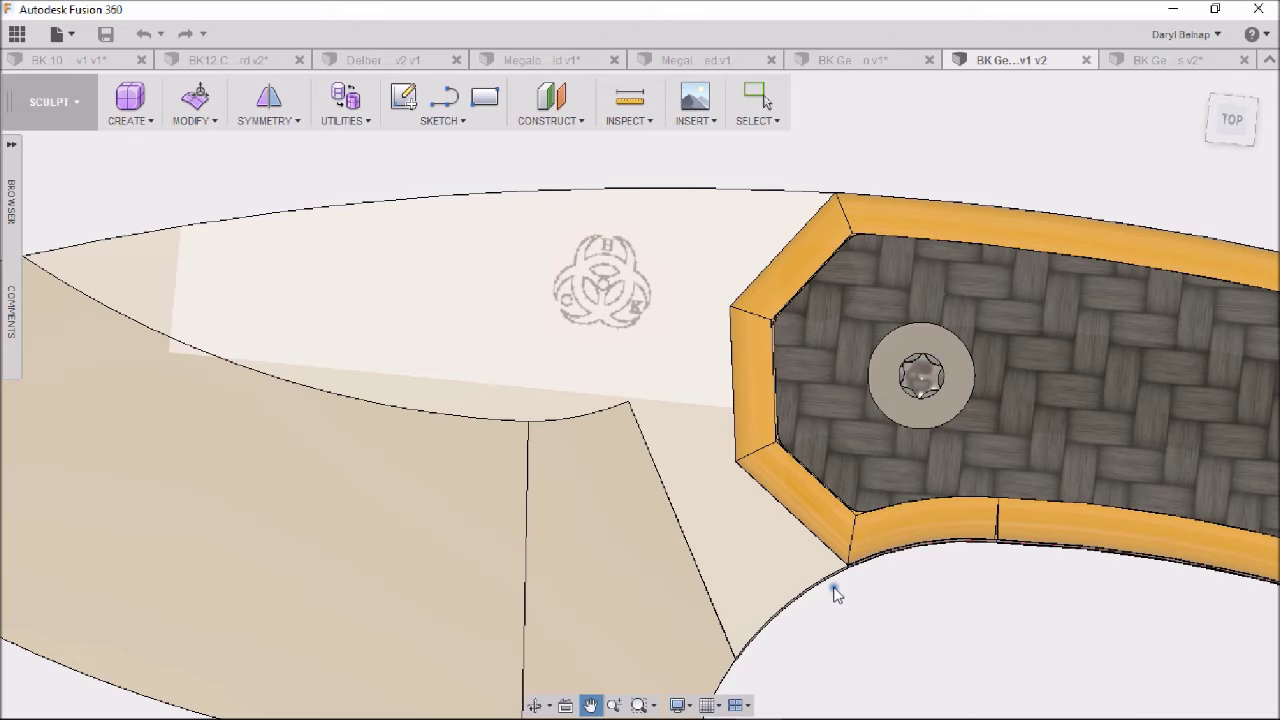
pyautogui.scroll(2, 836, 593)
pyautogui.scroll(-1, 945, 675)
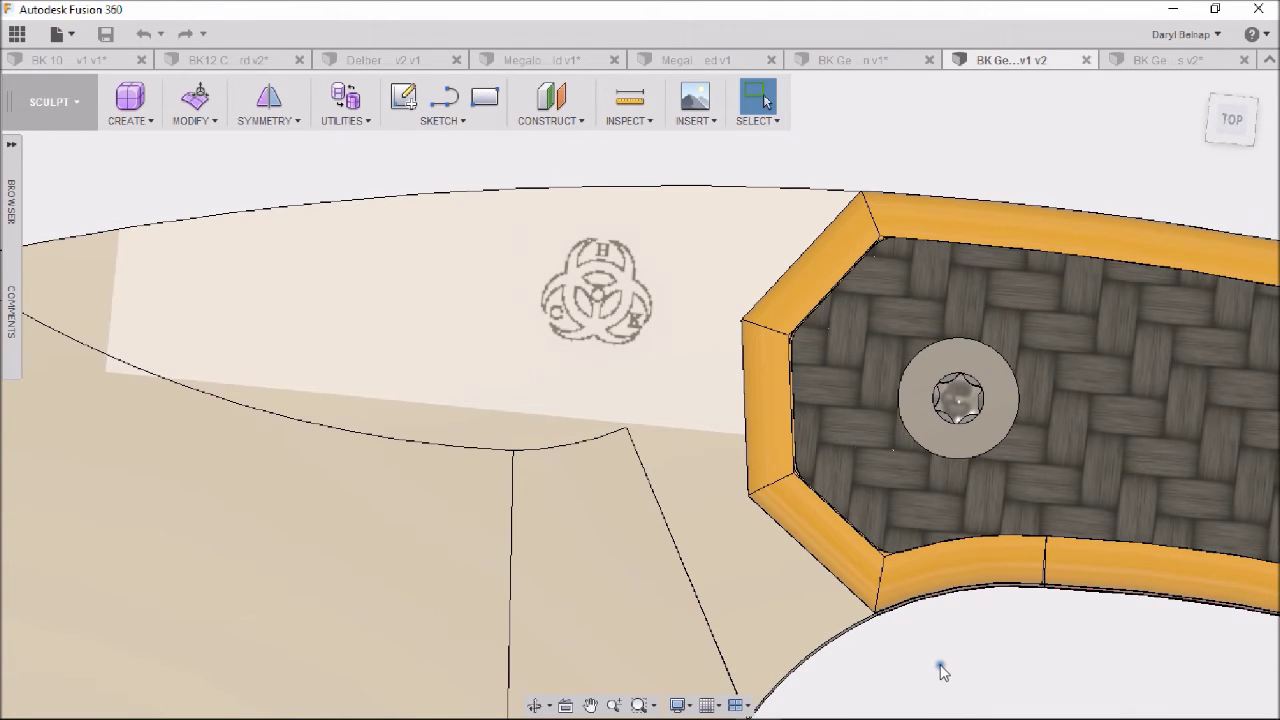
pyautogui.scroll(-1, 940, 670)
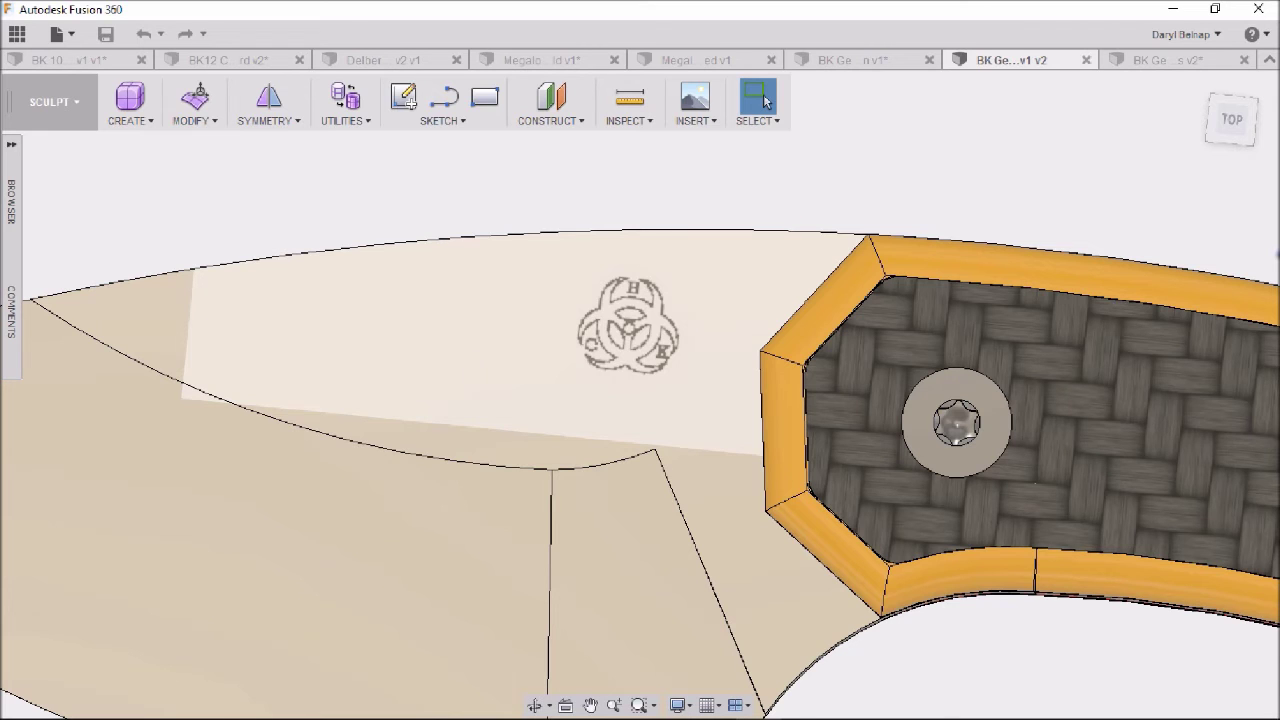
pyautogui.click(1238, 120)
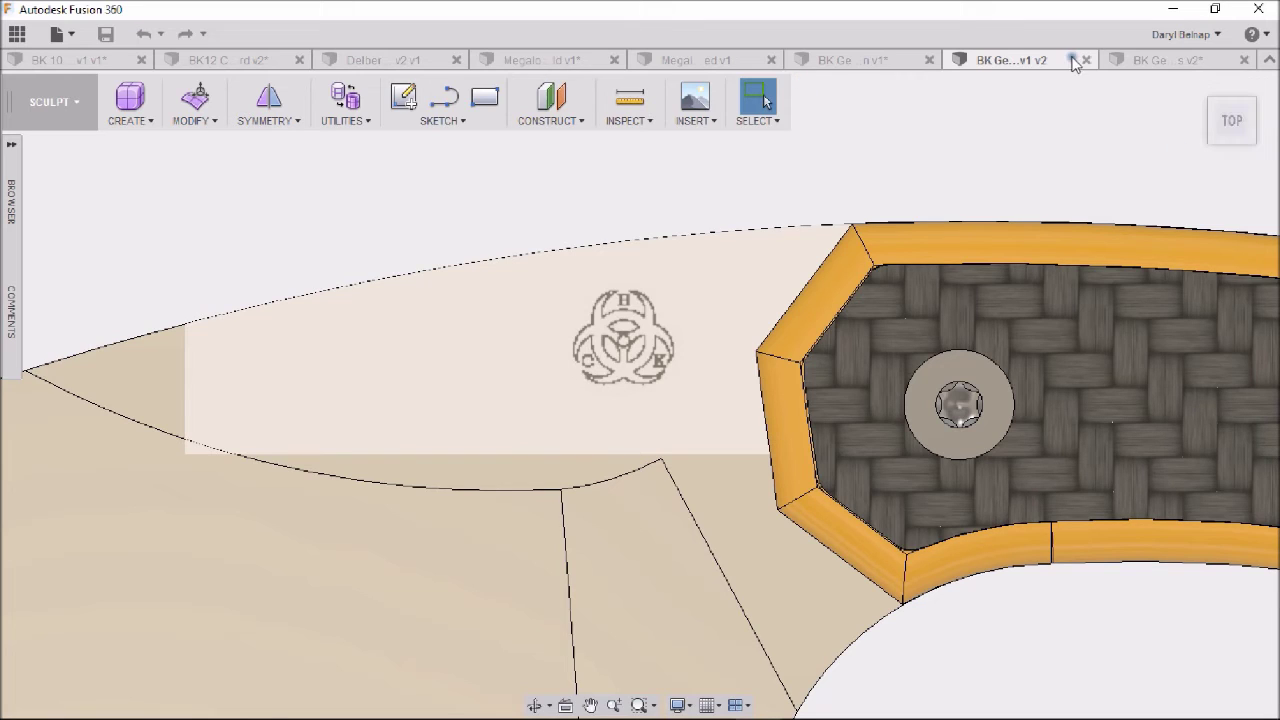
# - View the whole orange-edged knife again, tilted slightly to show the blade reflections and handle thickness
pyautogui.scroll(-5, 945, 195)
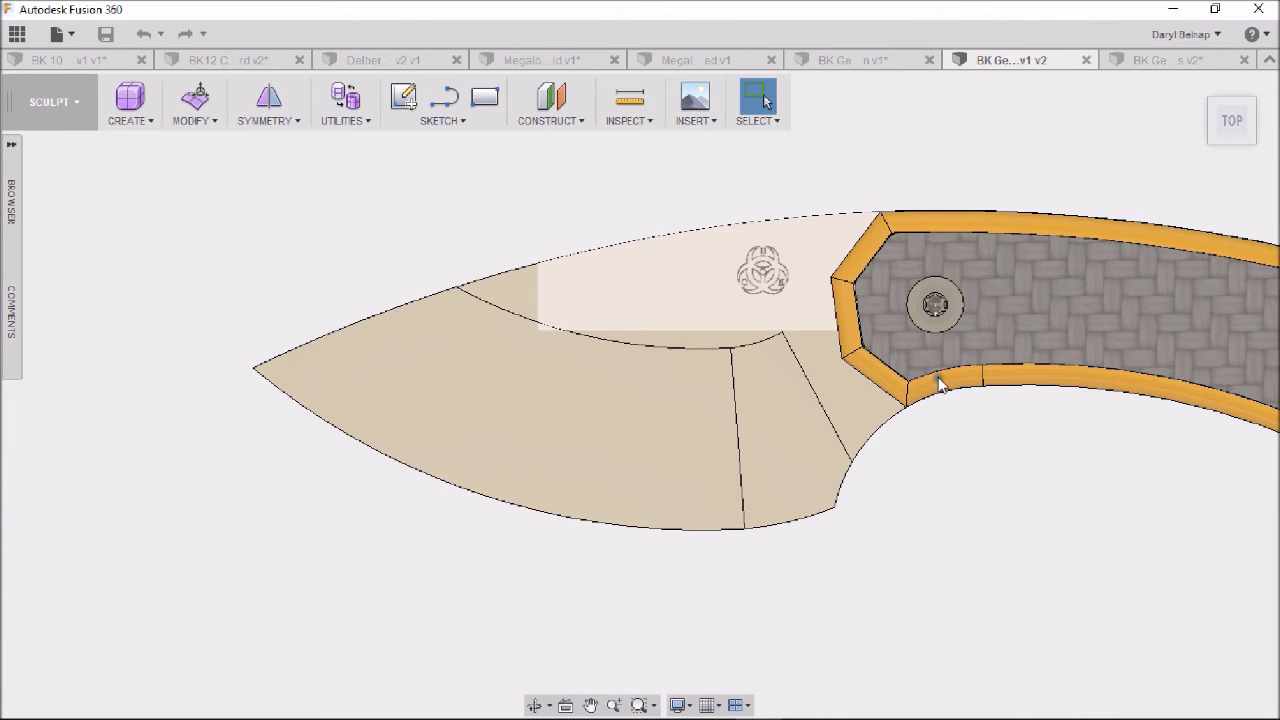
pyautogui.scroll(-2, 920, 420)
pyautogui.keyDown('shift'); pyautogui.moveTo(905, 460); pyautogui.dragTo(866, 649, button='middle'); pyautogui.keyUp('shift')
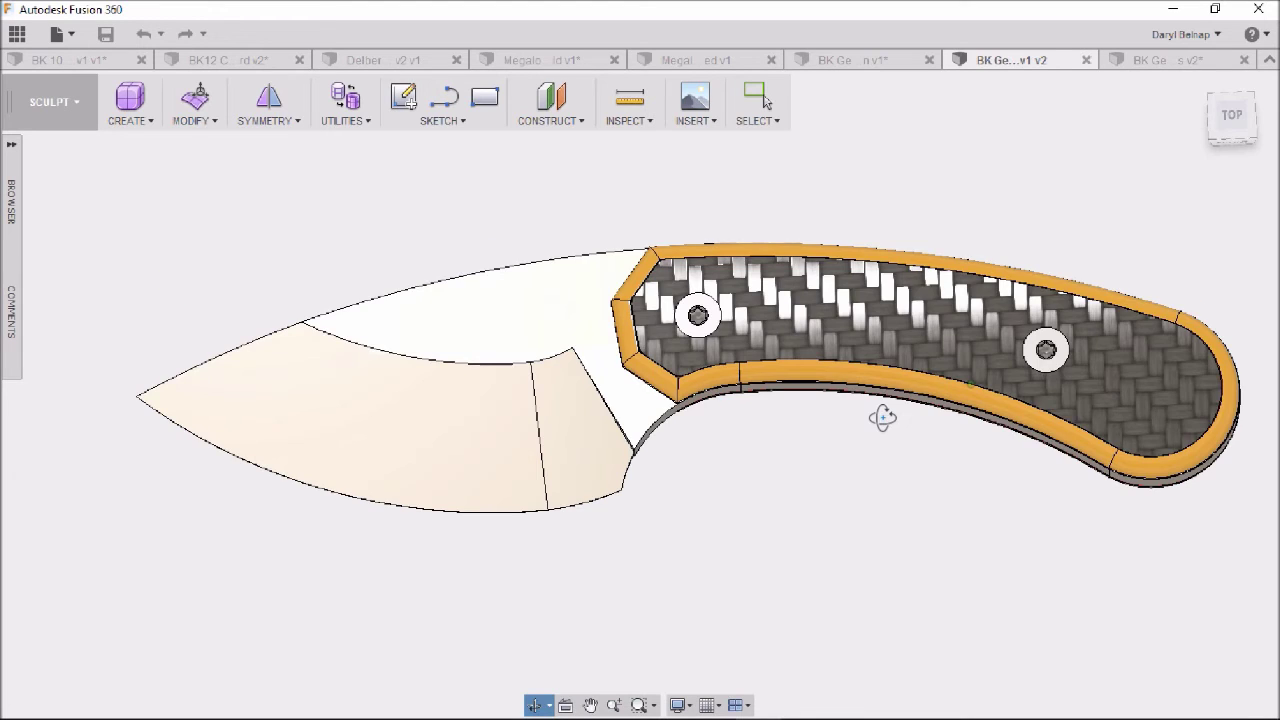
pyautogui.keyDown('shift'); pyautogui.moveTo(883, 417); pyautogui.dragTo(885, 410, button='middle'); pyautogui.keyUp('shift')
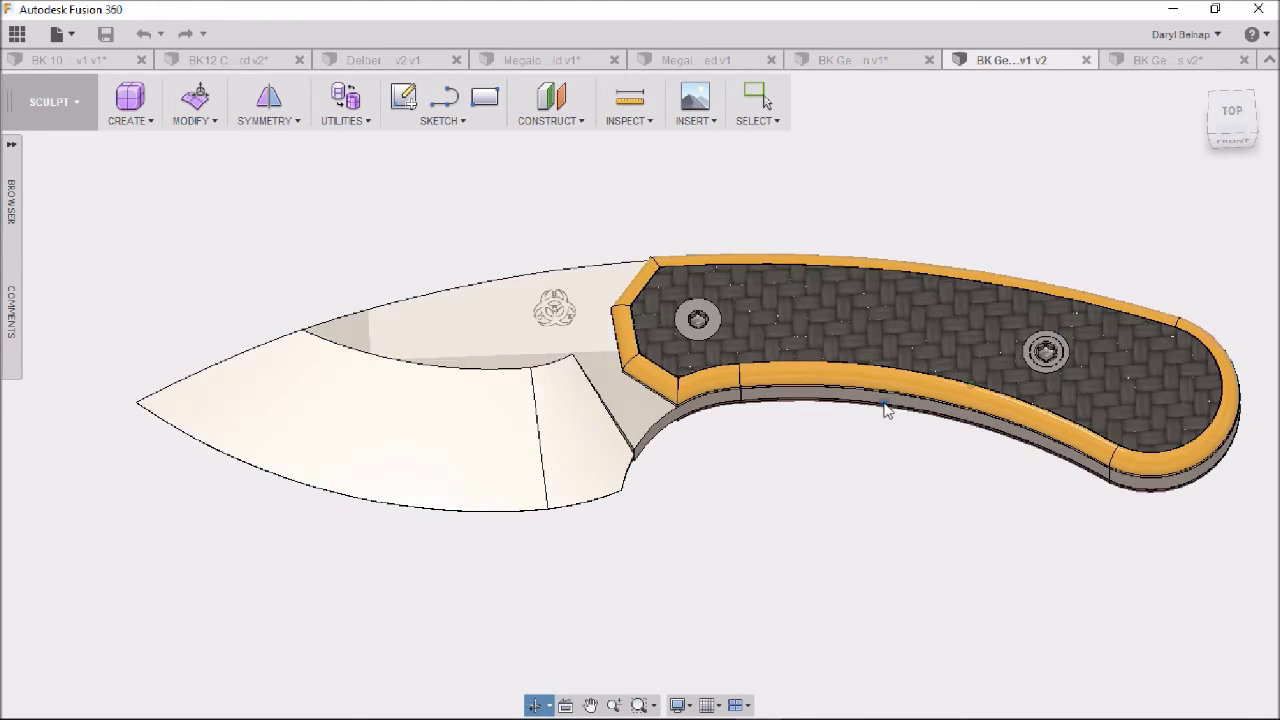
# - Switch to the BK Ge…s v2 design and survey its knife variants and the loose handle parts beside them
pyautogui.click(1162, 63)
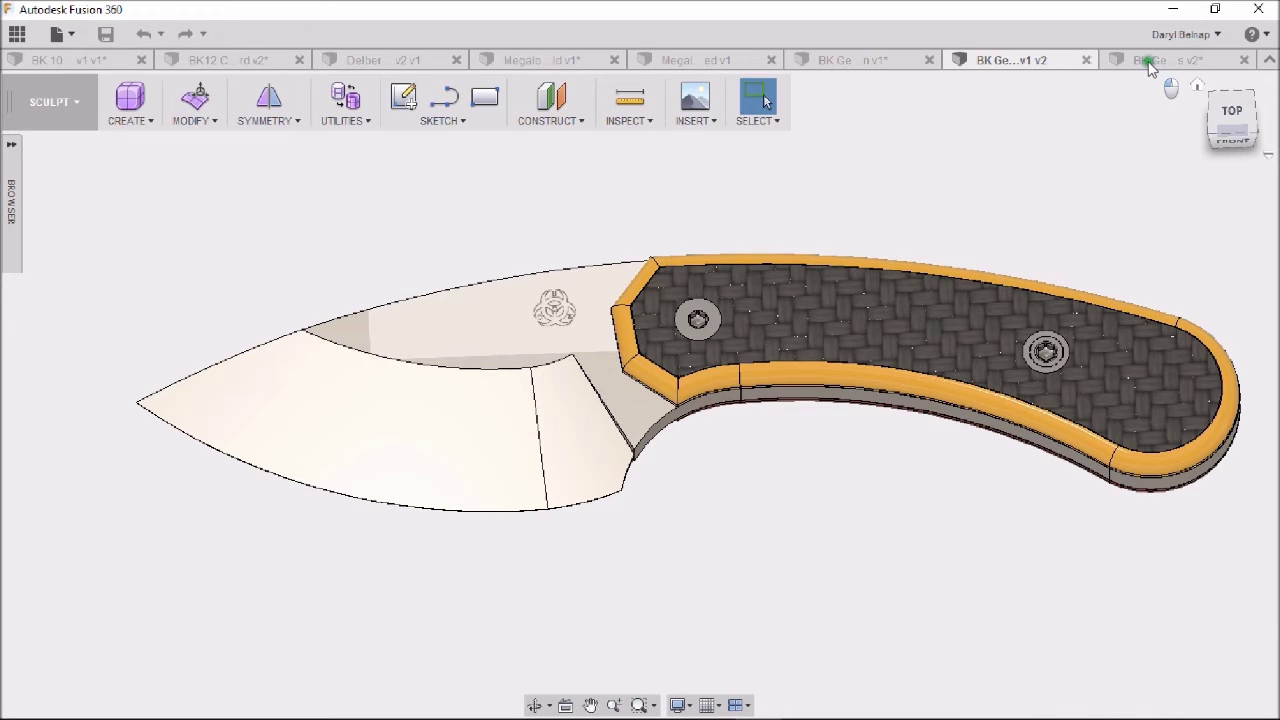
pyautogui.scroll(-3, 1054, 240)
pyautogui.moveTo(1054, 240); pyautogui.dragTo(987, 257, button='middle')
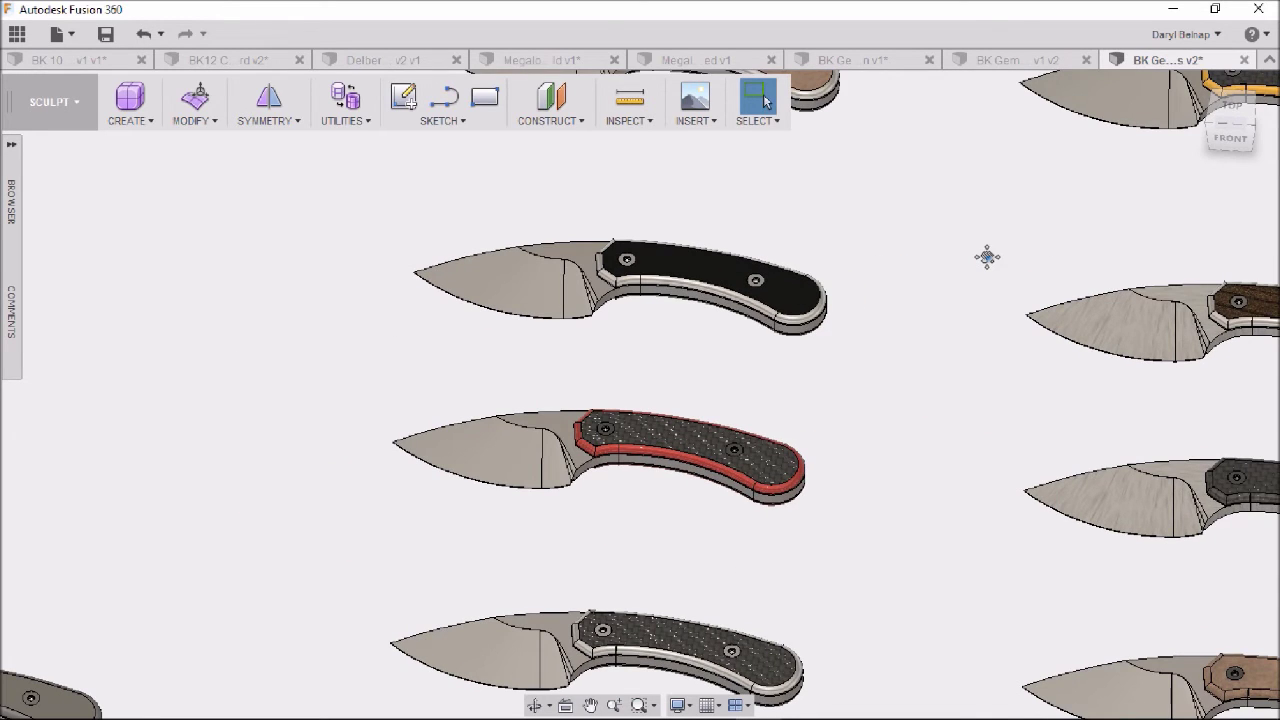
pyautogui.scroll(-5, 987, 257)
pyautogui.moveTo(929, 329); pyautogui.dragTo(1077, 326, button='middle')
pyautogui.scroll(2, 690, 378)
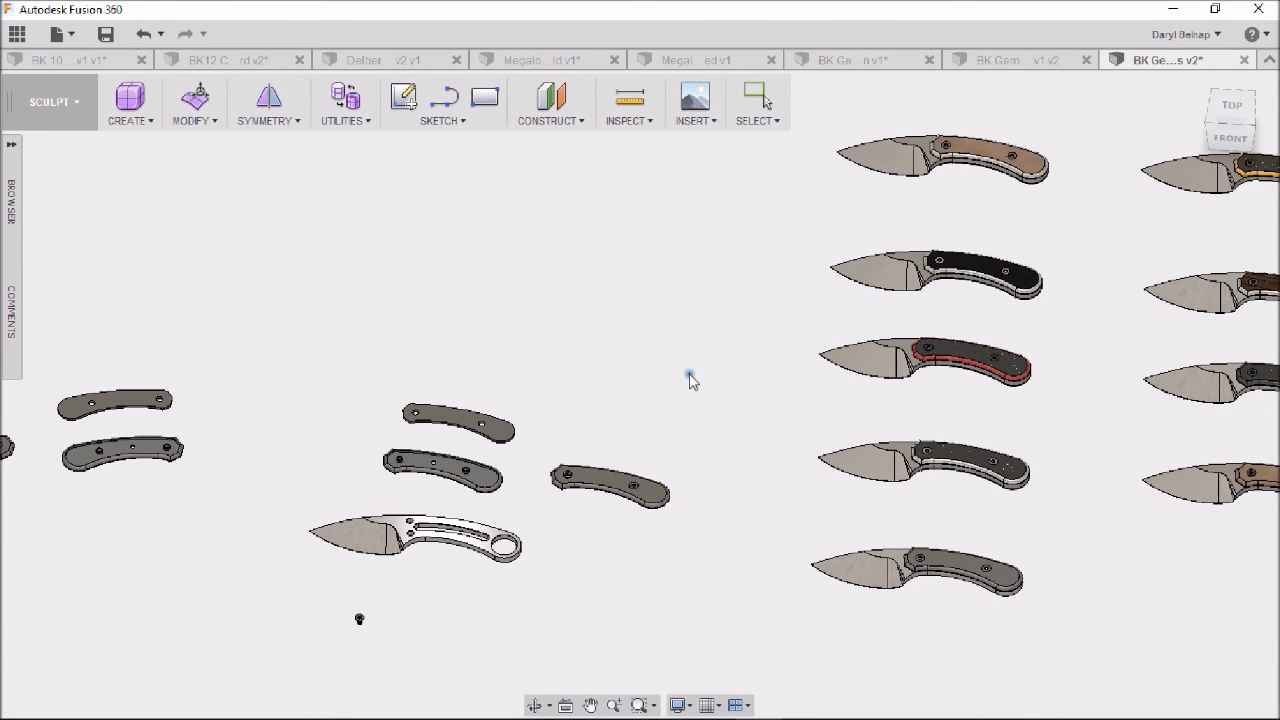
pyautogui.moveTo(690, 378); pyautogui.dragTo(892, 346, button='middle')
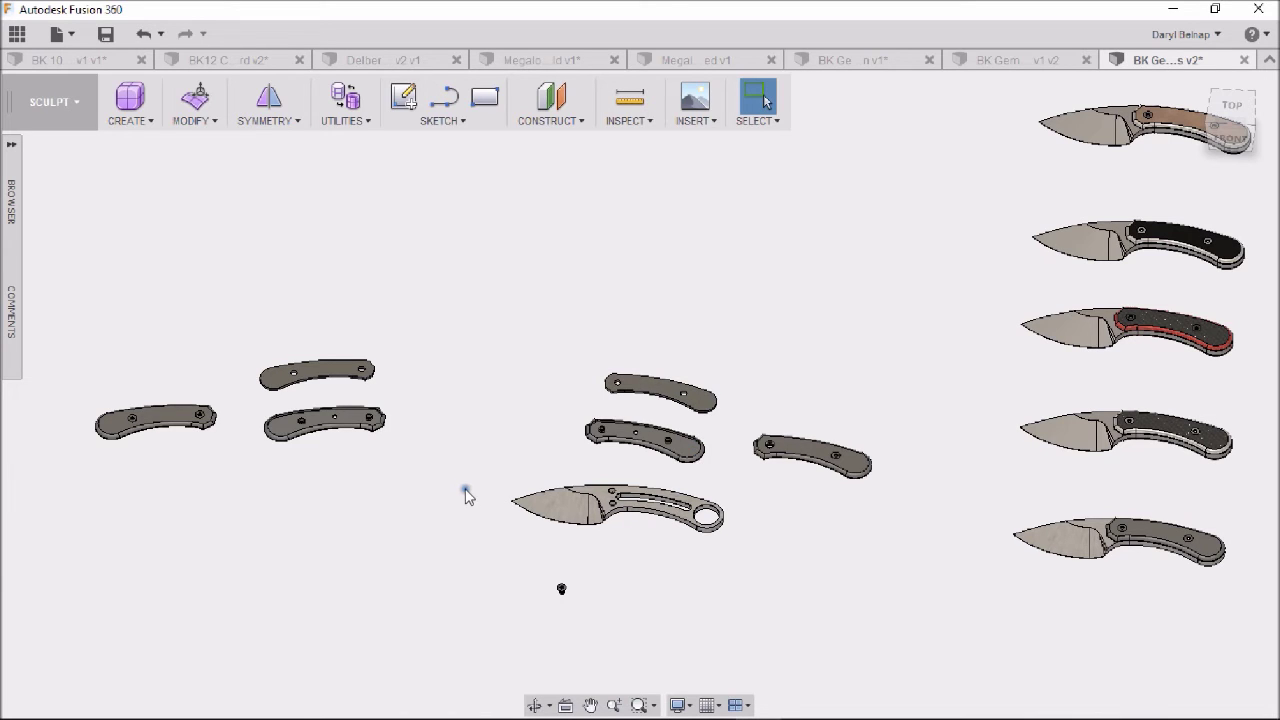
# - Inspect the bare slotted blade and the separate handle scales and inlays, including their screw holes and bosses
pyautogui.scroll(2, 600, 575)
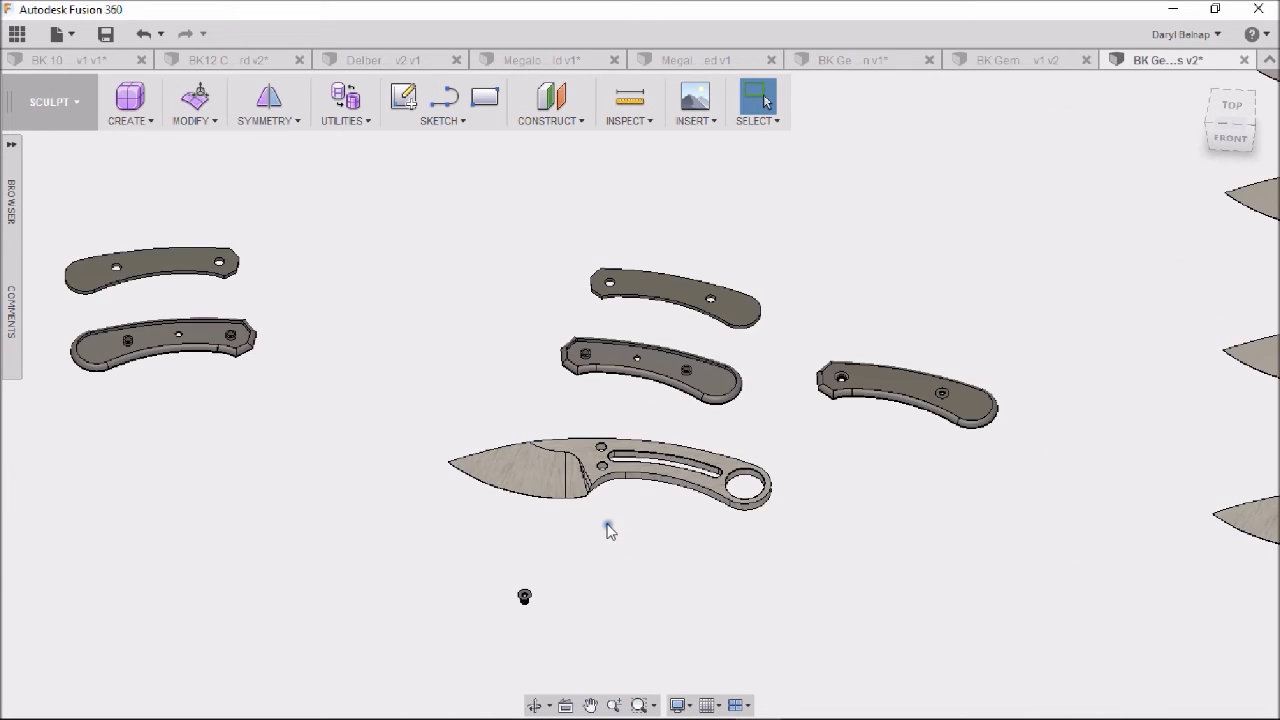
pyautogui.scroll(3, 609, 526)
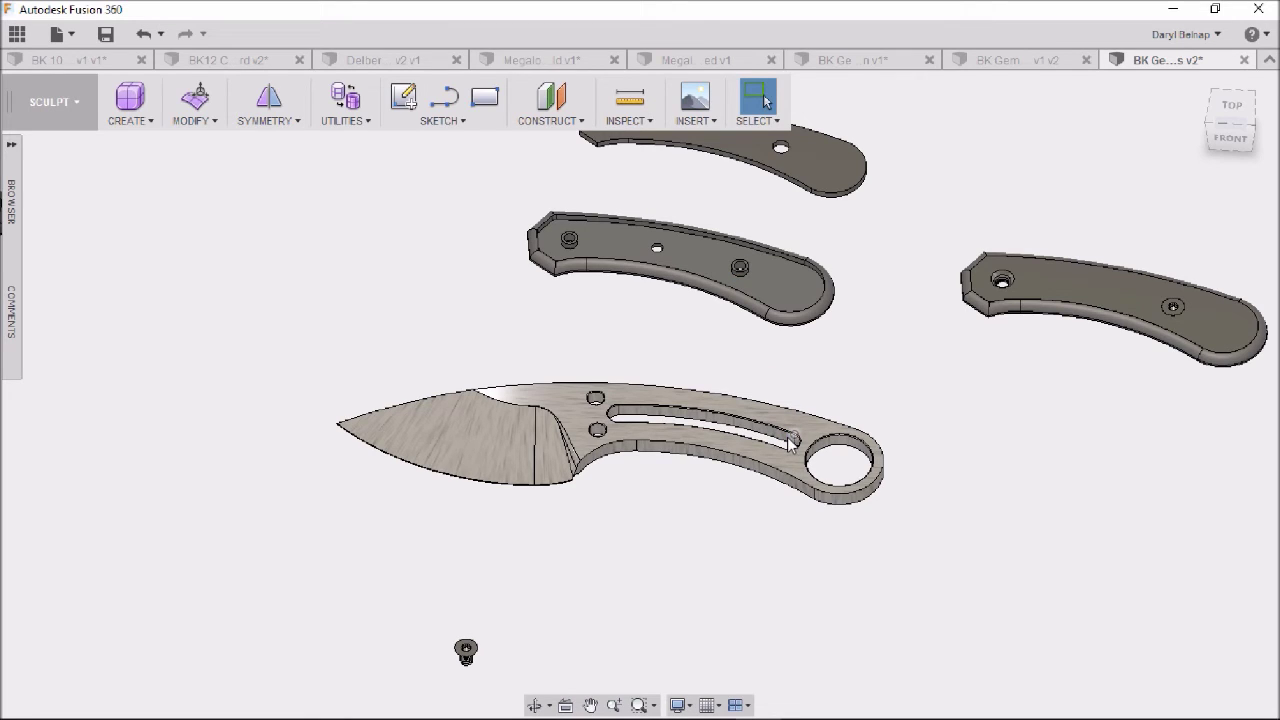
pyautogui.moveTo(994, 331); pyautogui.dragTo(870, 500, button='middle')
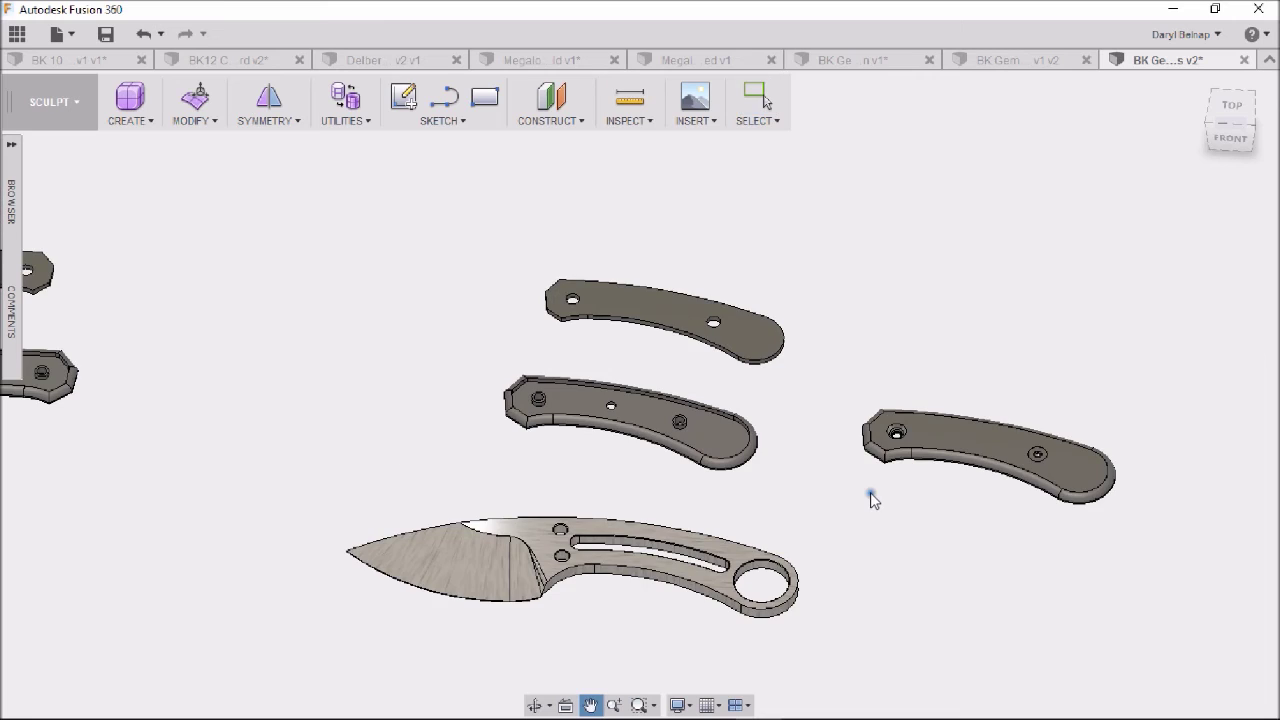
pyautogui.scroll(5, 870, 500)
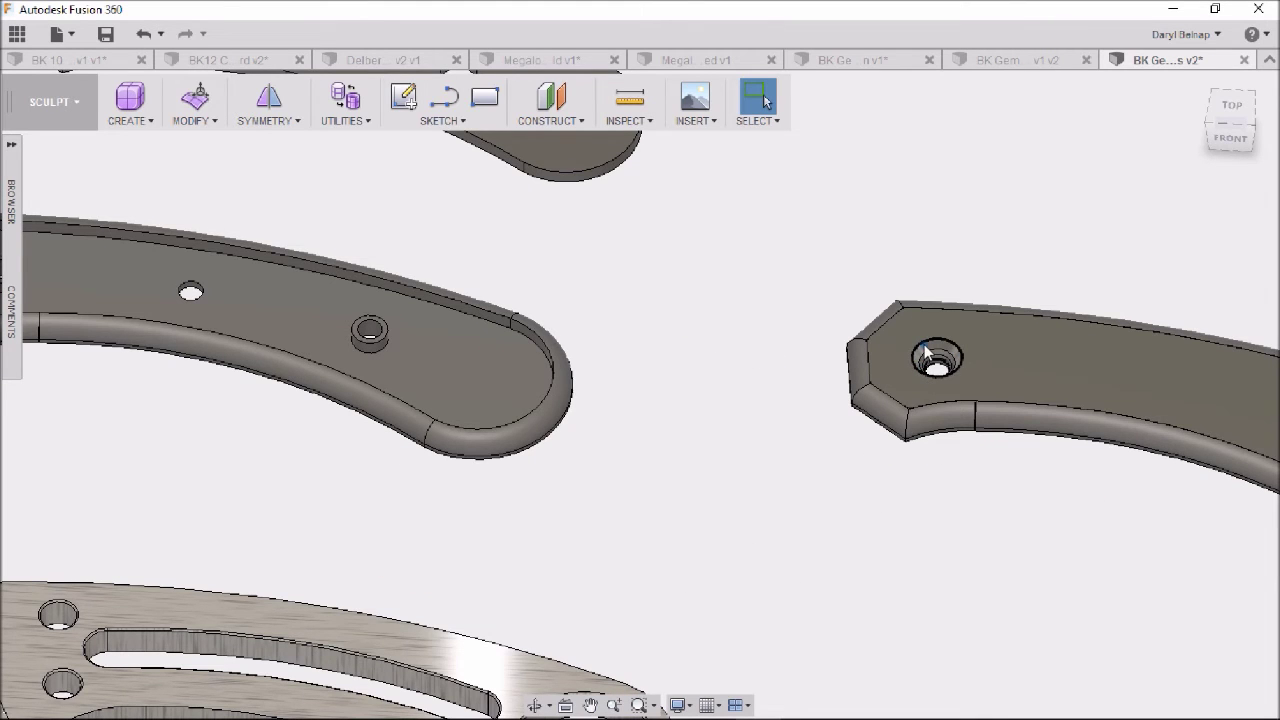
pyautogui.scroll(-3, 702, 510)
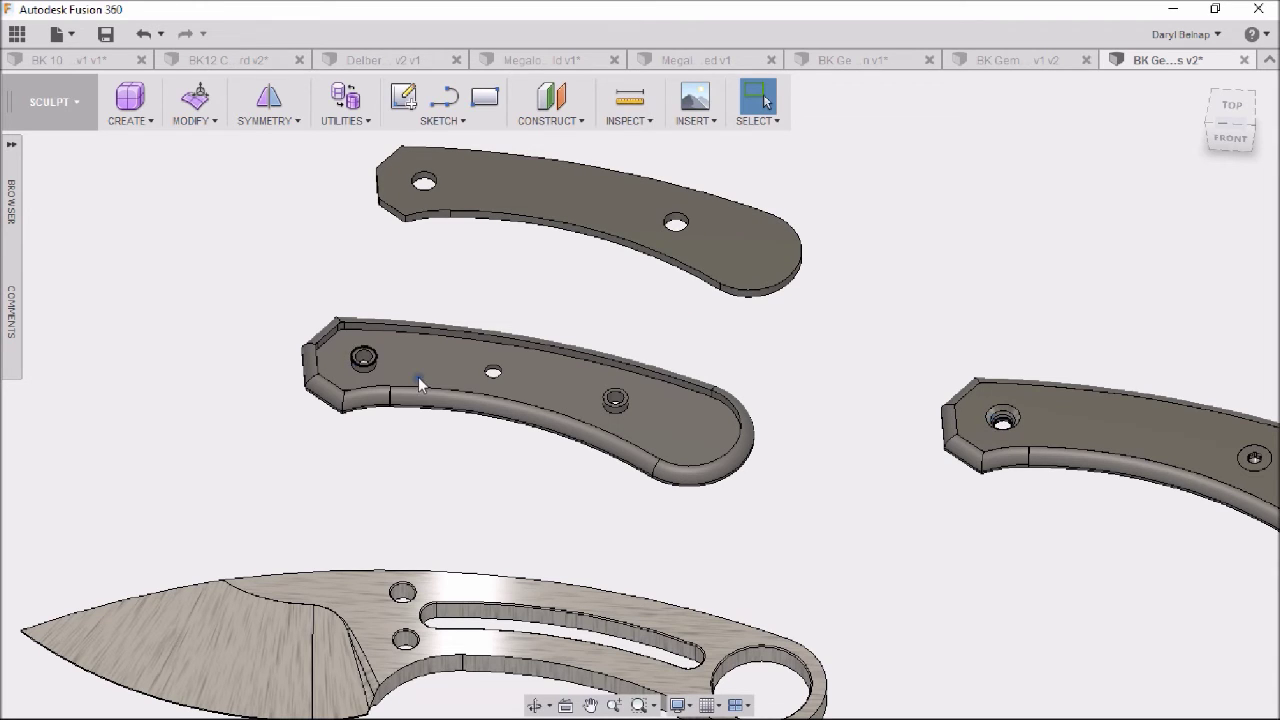
pyautogui.keyDown('shift'); pyautogui.moveTo(763, 423); pyautogui.dragTo(820, 402, button='middle'); pyautogui.keyUp('shift')
pyautogui.scroll(-3, 820, 402)
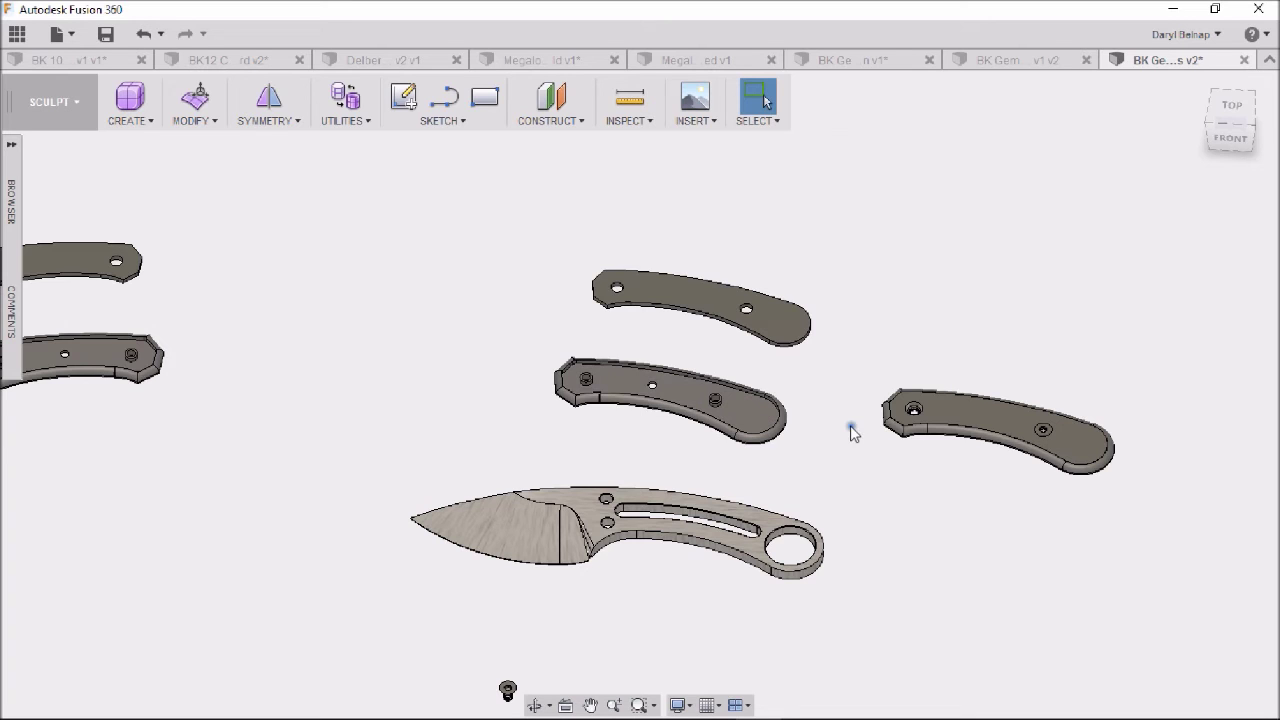
# - Inspect the silver-edged carbon-fibre variant among the assembled knives from the top and at an angle from the front
pyautogui.keyDown('shift'); pyautogui.moveTo(849, 431); pyautogui.dragTo(1229, 120, button='middle'); pyautogui.keyUp('shift')
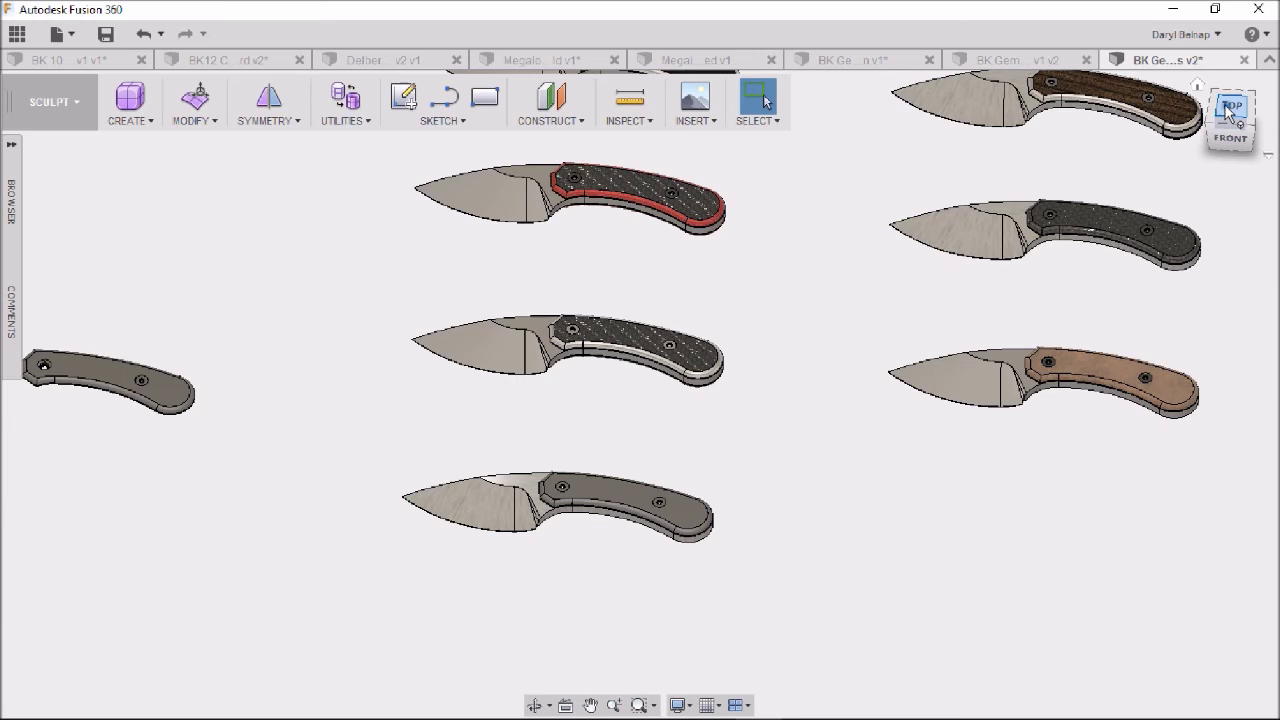
pyautogui.click(1230, 112)
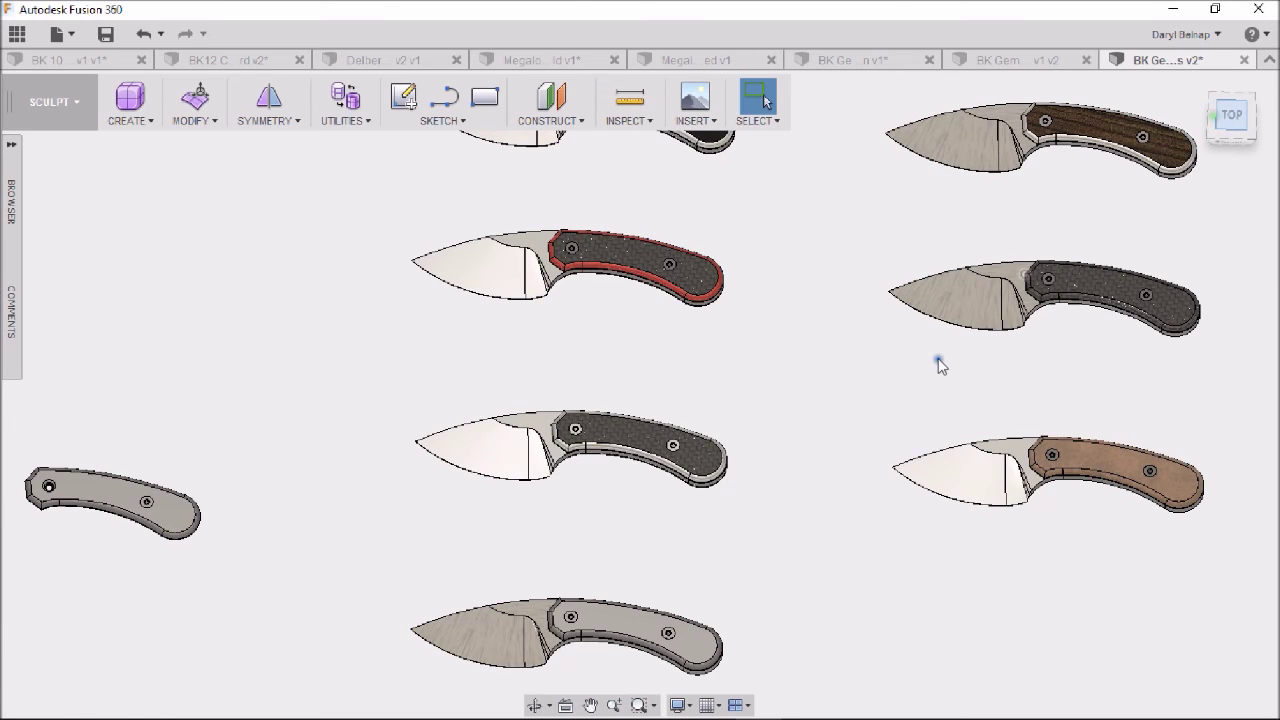
pyautogui.scroll(-3, 783, 471)
pyautogui.scroll(5, 778, 530)
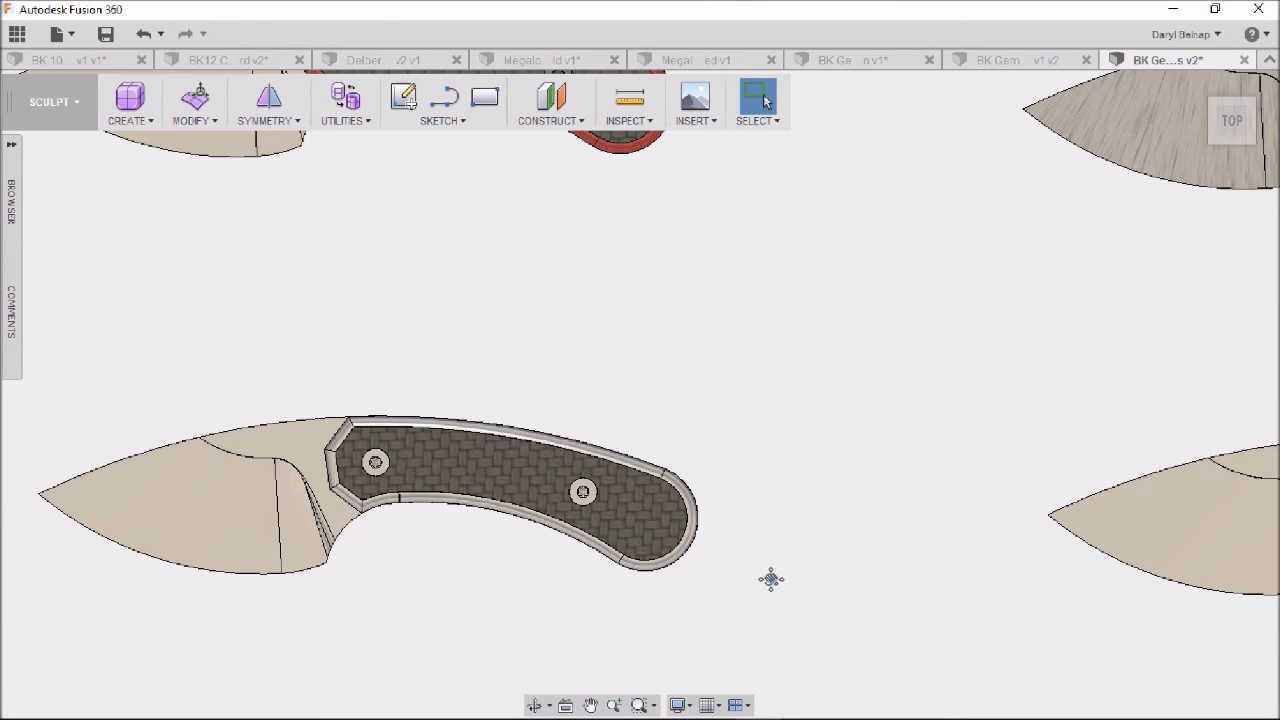
pyautogui.moveTo(771, 579); pyautogui.dragTo(988, 498, button='middle')
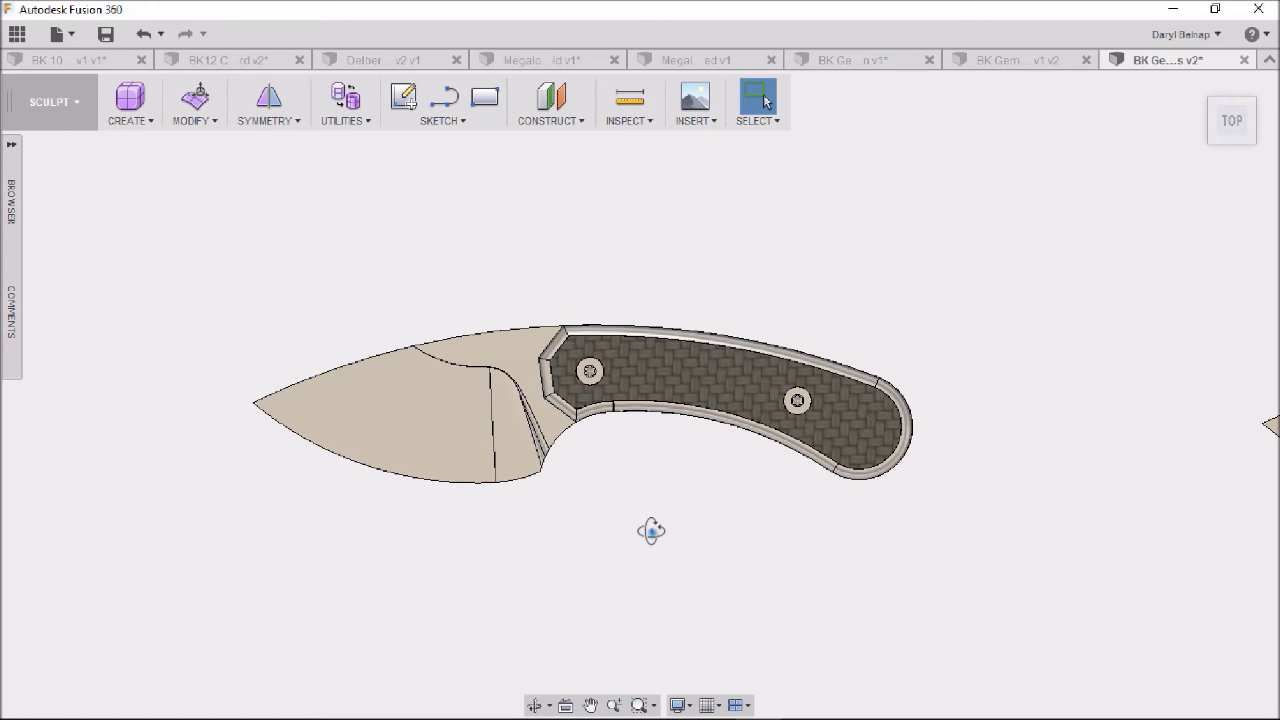
pyautogui.keyDown('shift'); pyautogui.moveTo(651, 531); pyautogui.dragTo(660, 482, button='middle'); pyautogui.keyUp('shift')
pyautogui.press('Escape')
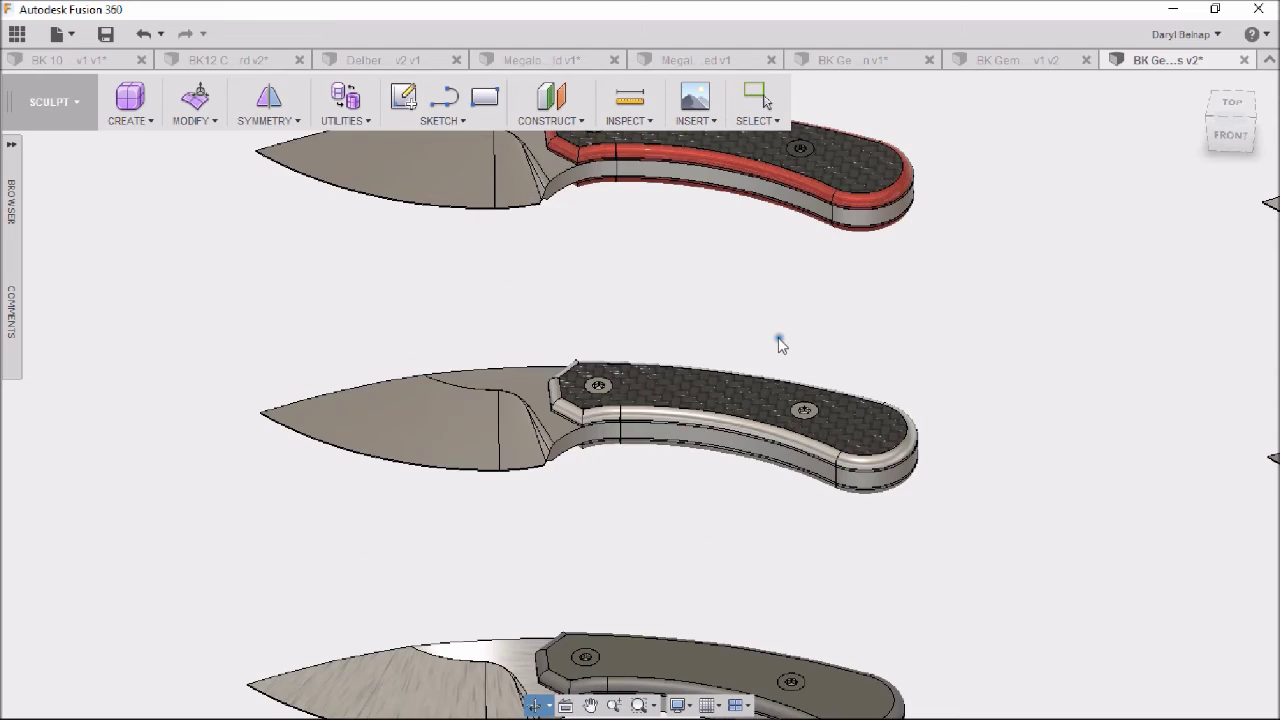
# - Inspect the red-edged carbon-fibre variant's handle up close and view the whole knife at an angle
pyautogui.scroll(-3, 726, 514)
pyautogui.scroll(6, 734, 529)
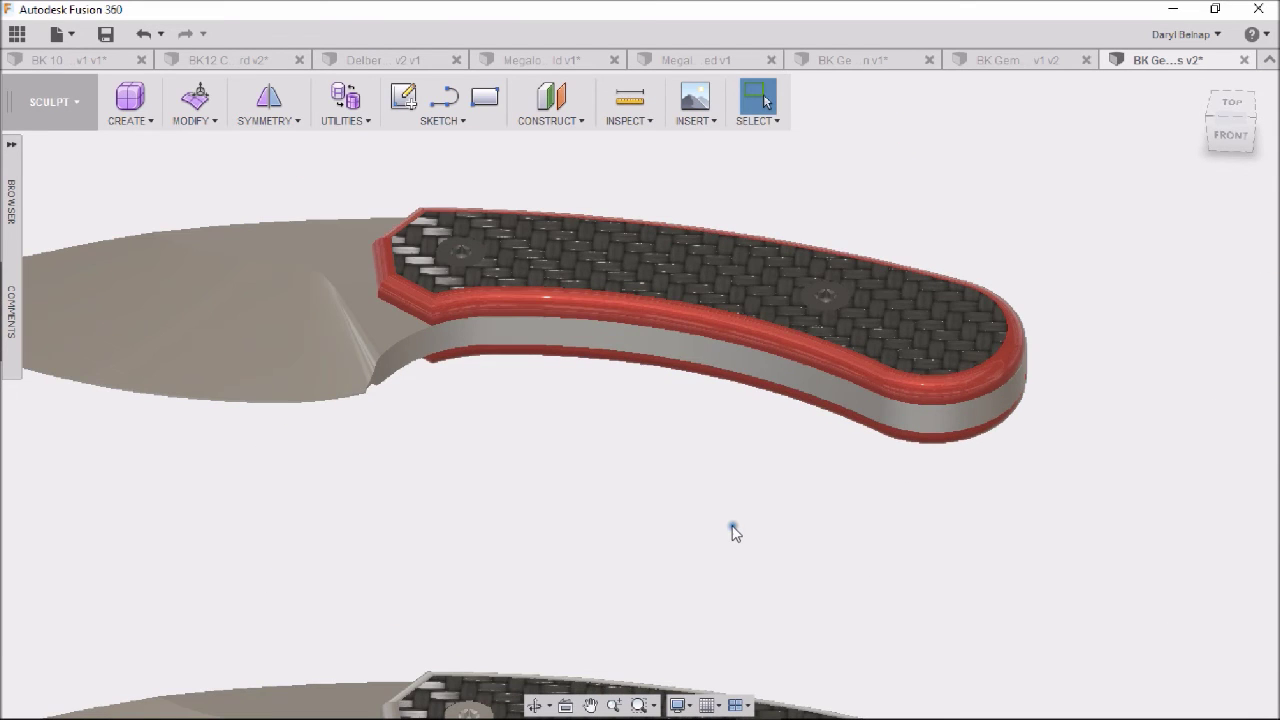
pyautogui.keyDown('shift'); pyautogui.moveTo(734, 532); pyautogui.dragTo(810, 566, button='middle'); pyautogui.keyUp('shift')
pyautogui.scroll(-2, 738, 559)
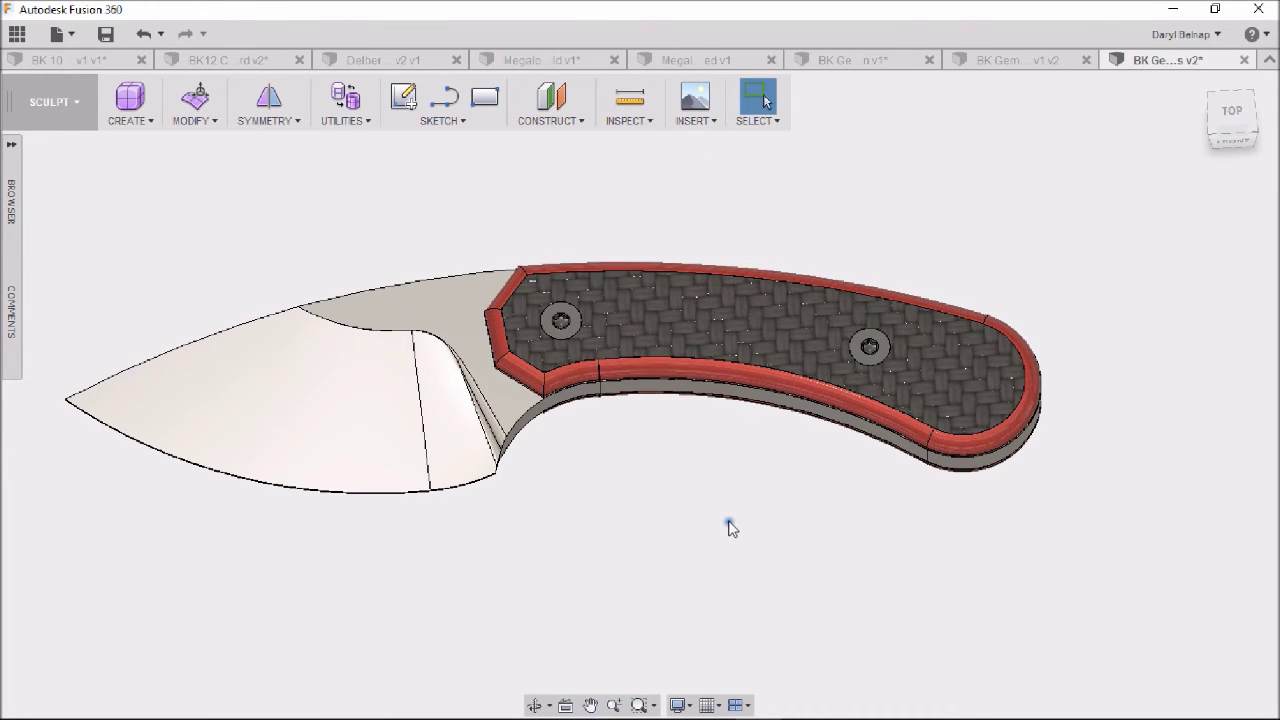
# - Inspect the black-handled variant with the silver border up close and from a rotated angle
pyautogui.keyDown('shift'); pyautogui.moveTo(730, 527); pyautogui.dragTo(697, 544, button='middle'); pyautogui.keyUp('shift')
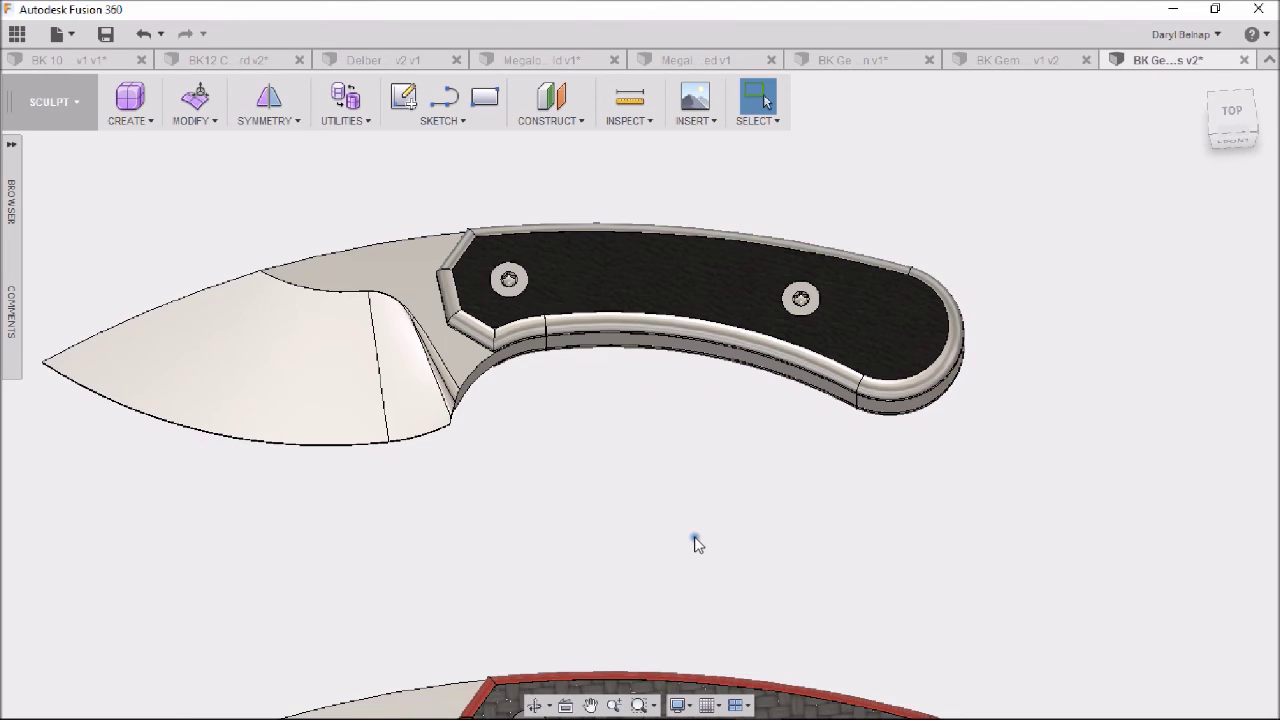
pyautogui.scroll(1, 697, 544)
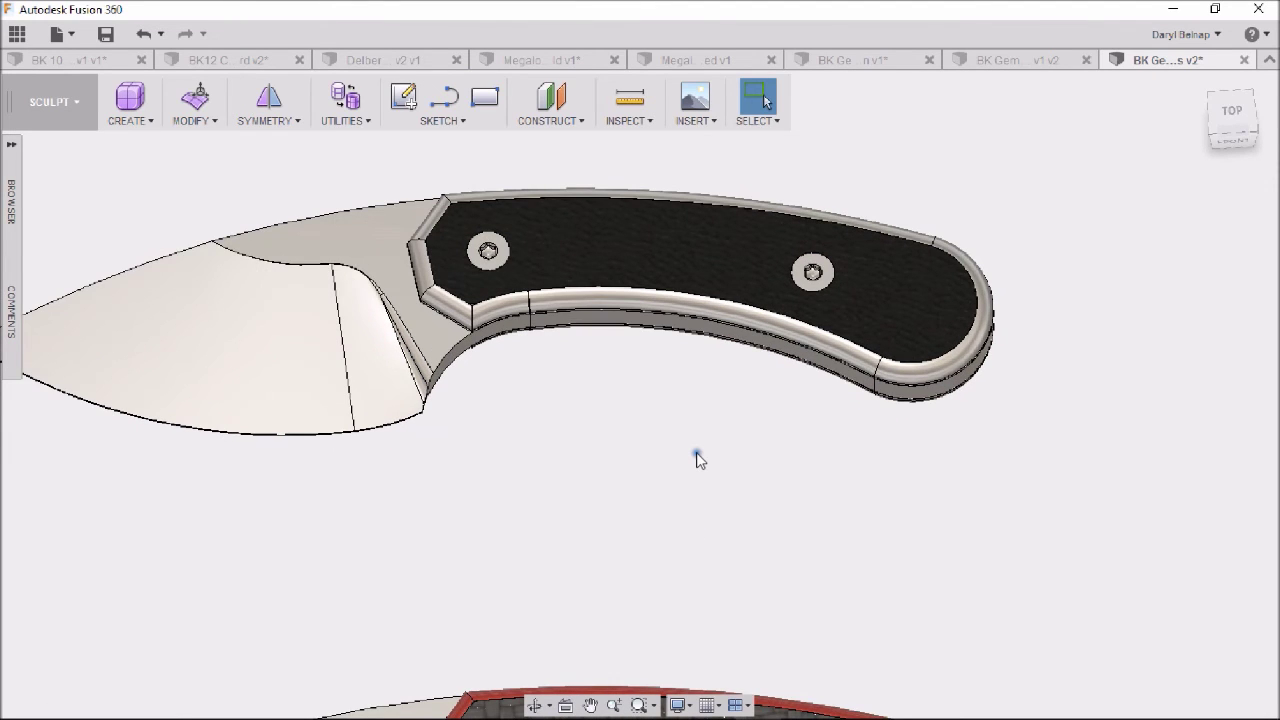
pyautogui.keyDown('shift'); pyautogui.moveTo(697, 459); pyautogui.dragTo(637, 457, button='middle'); pyautogui.keyUp('shift')
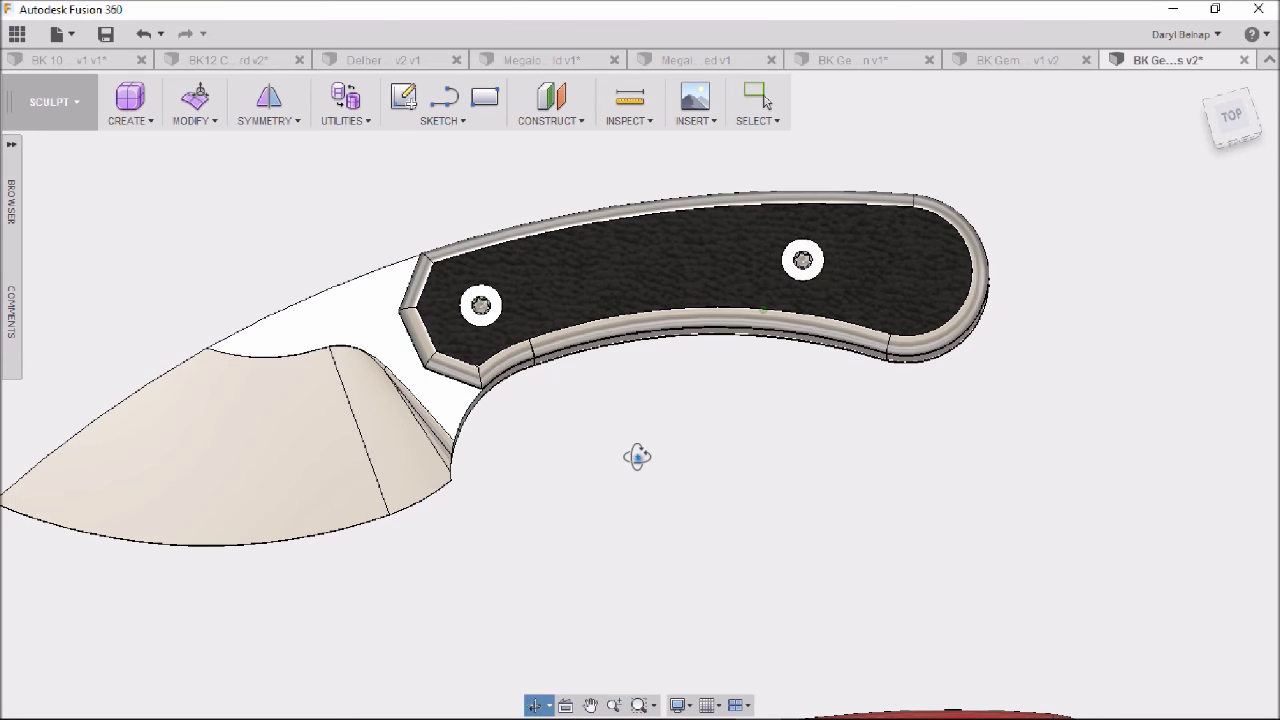
# - Examine the black handle's silver border and screws at an angle from the front edge, alongside the neighbouring variants
pyautogui.keyDown('shift'); pyautogui.moveTo(637, 457); pyautogui.dragTo(662, 302, button='middle'); pyautogui.keyUp('shift')
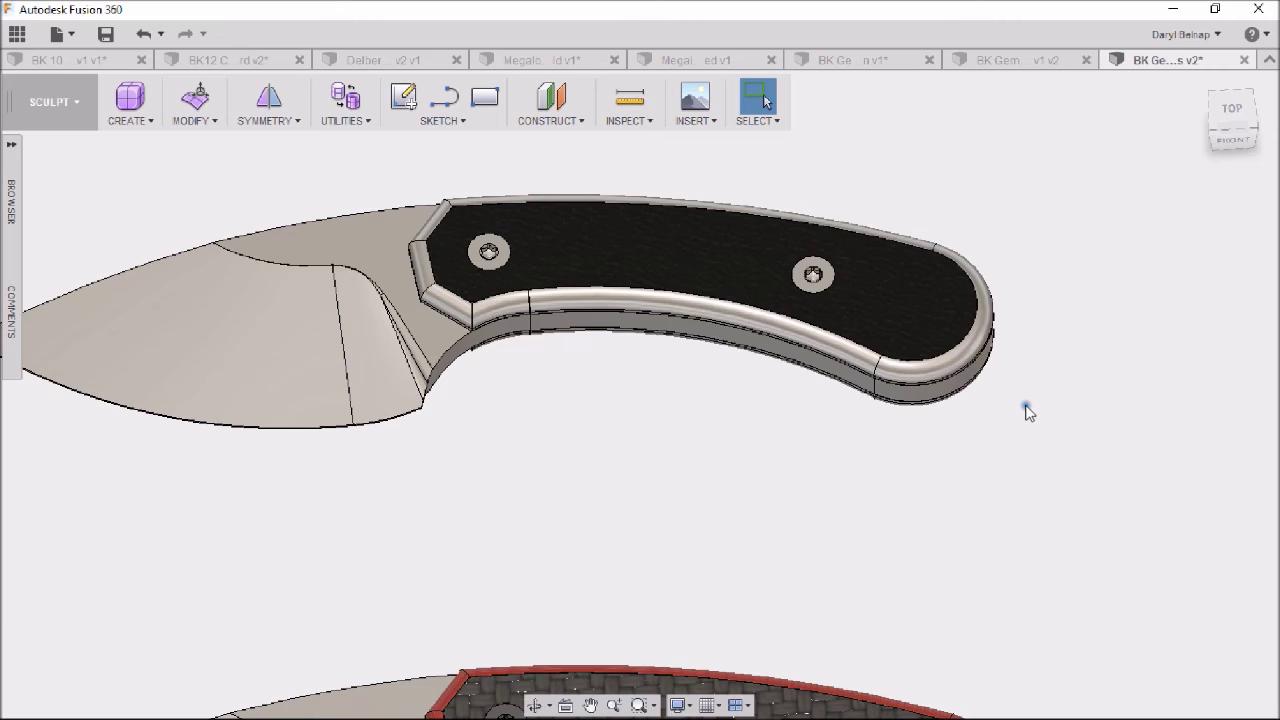
pyautogui.moveTo(1028, 412); pyautogui.dragTo(1046, 548, button='middle')
pyautogui.scroll(2, 1044, 548)
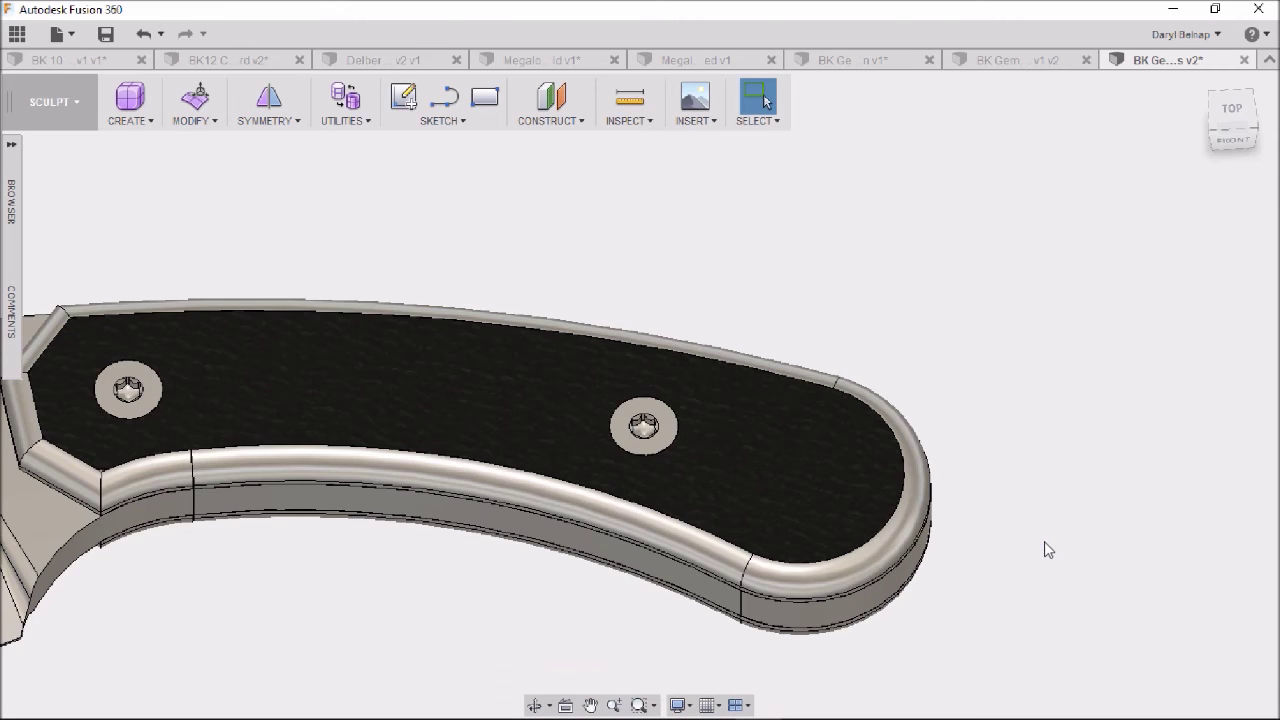
pyautogui.scroll(-5, 1015, 561)
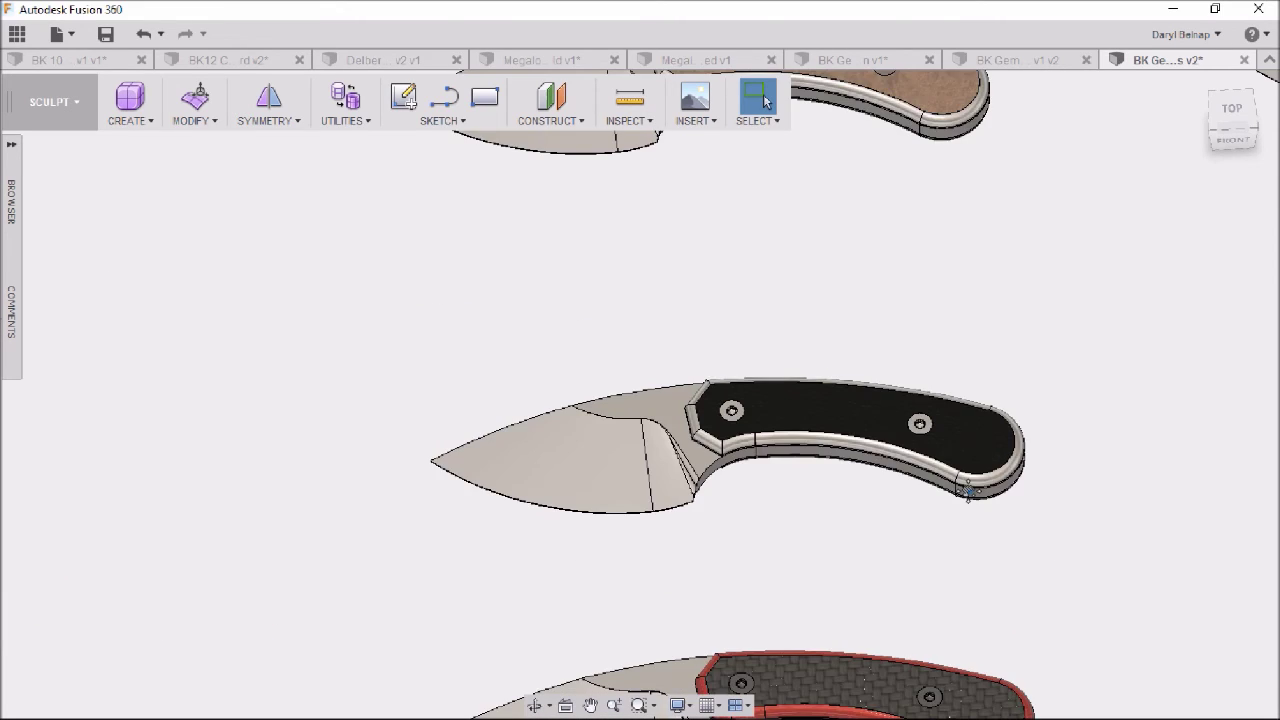
pyautogui.moveTo(1031, 543); pyautogui.dragTo(971, 563, button='middle')
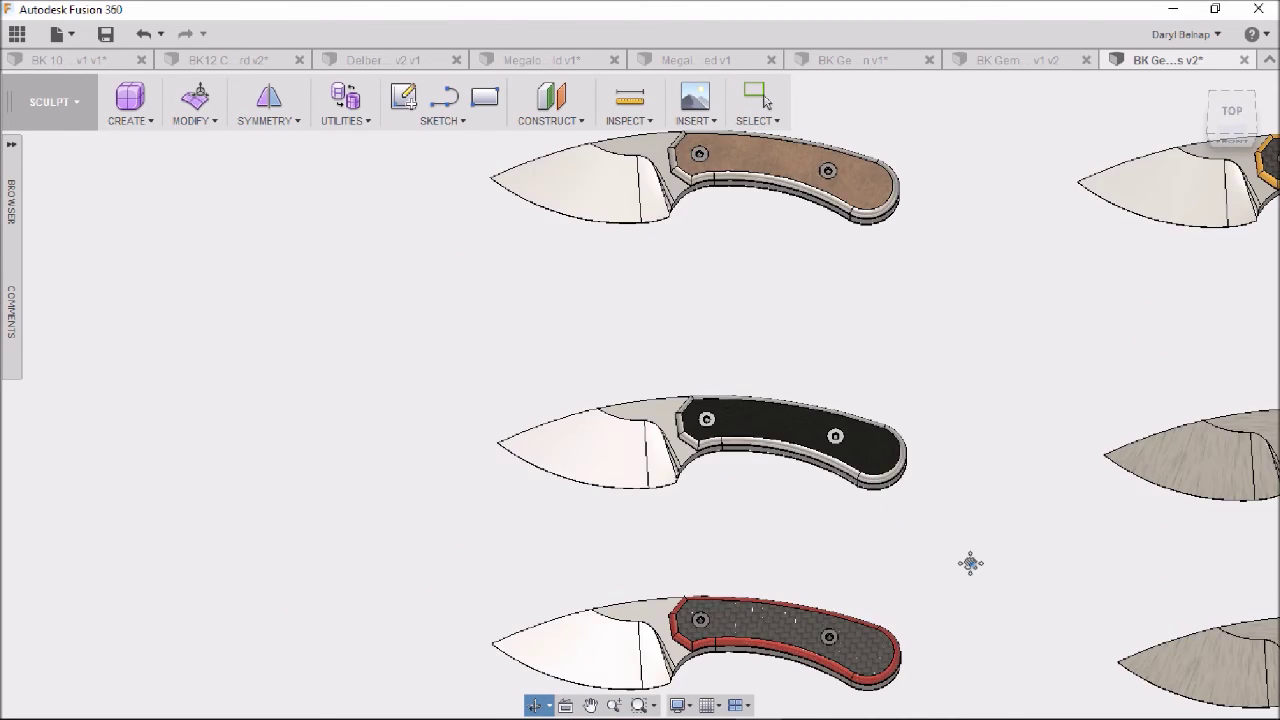
pyautogui.scroll(3, 892, 361)
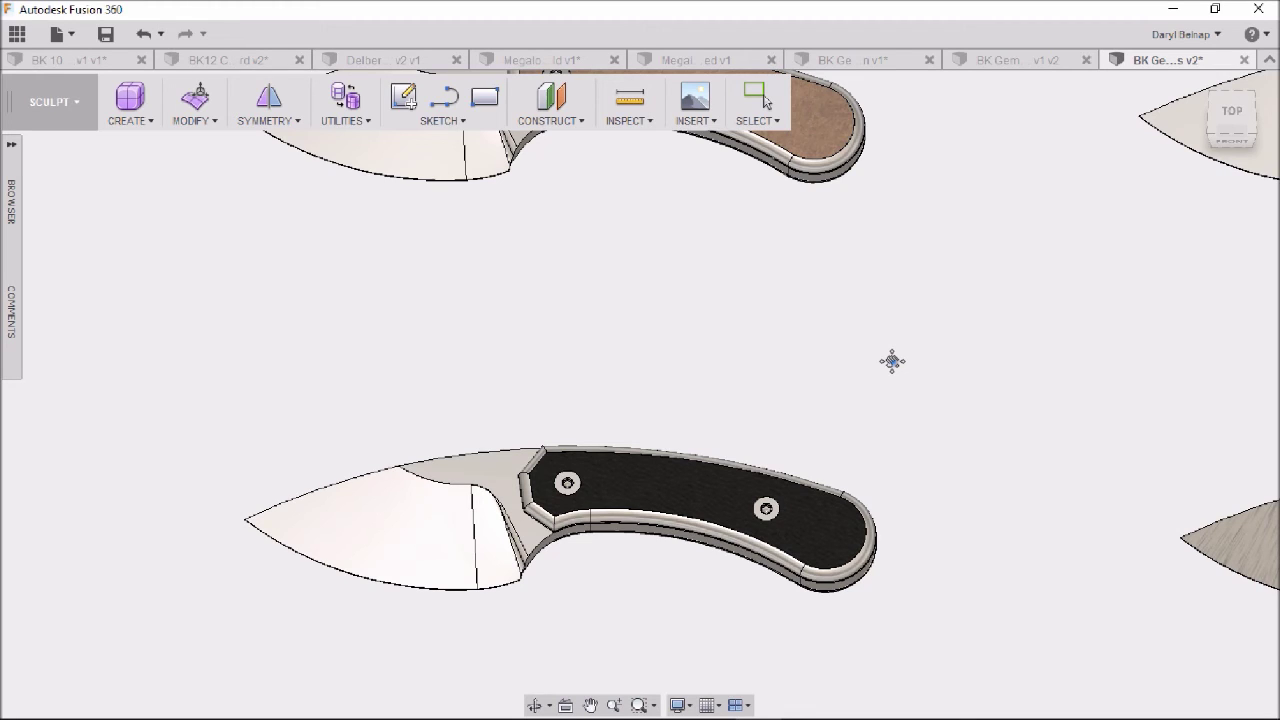
# - Inspect the brown-handled variant with the silver border from the spine side and from above
pyautogui.keyDown('shift'); pyautogui.moveTo(892, 361); pyautogui.dragTo(734, 634, button='middle'); pyautogui.keyUp('shift')
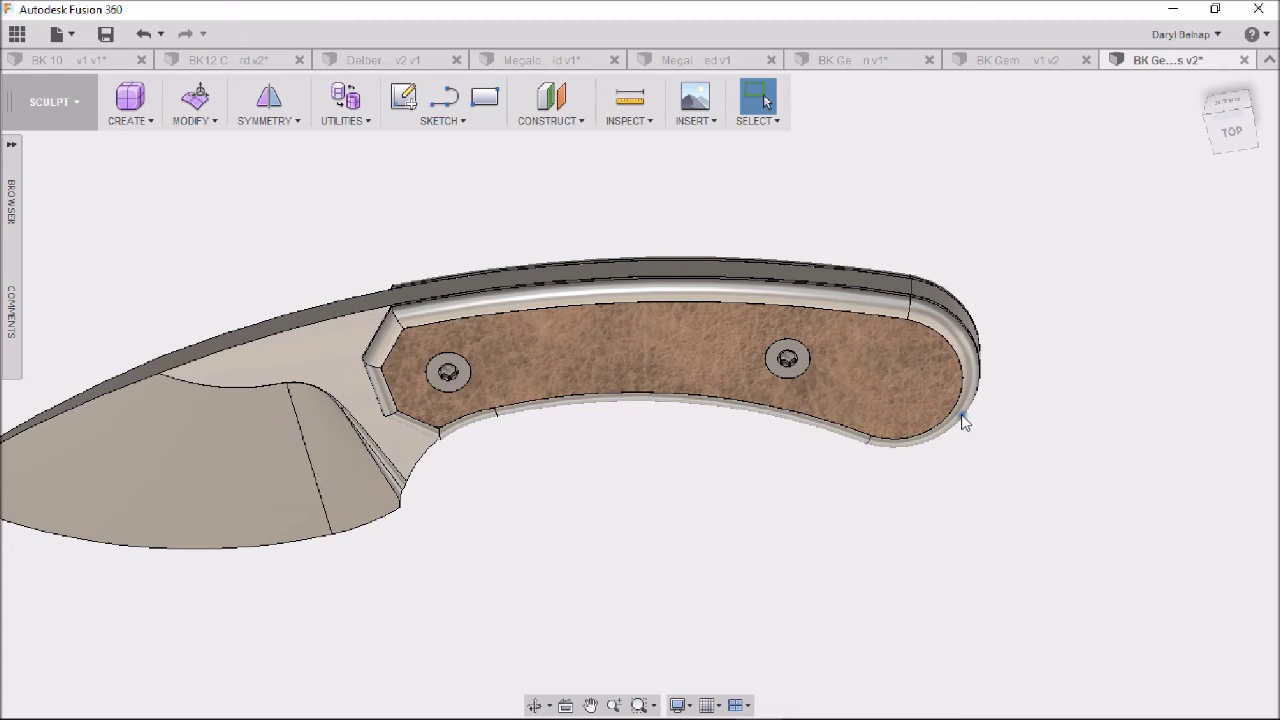
pyautogui.keyDown('shift'); pyautogui.moveTo(574, 466); pyautogui.dragTo(574, 521, button='middle'); pyautogui.keyUp('shift')
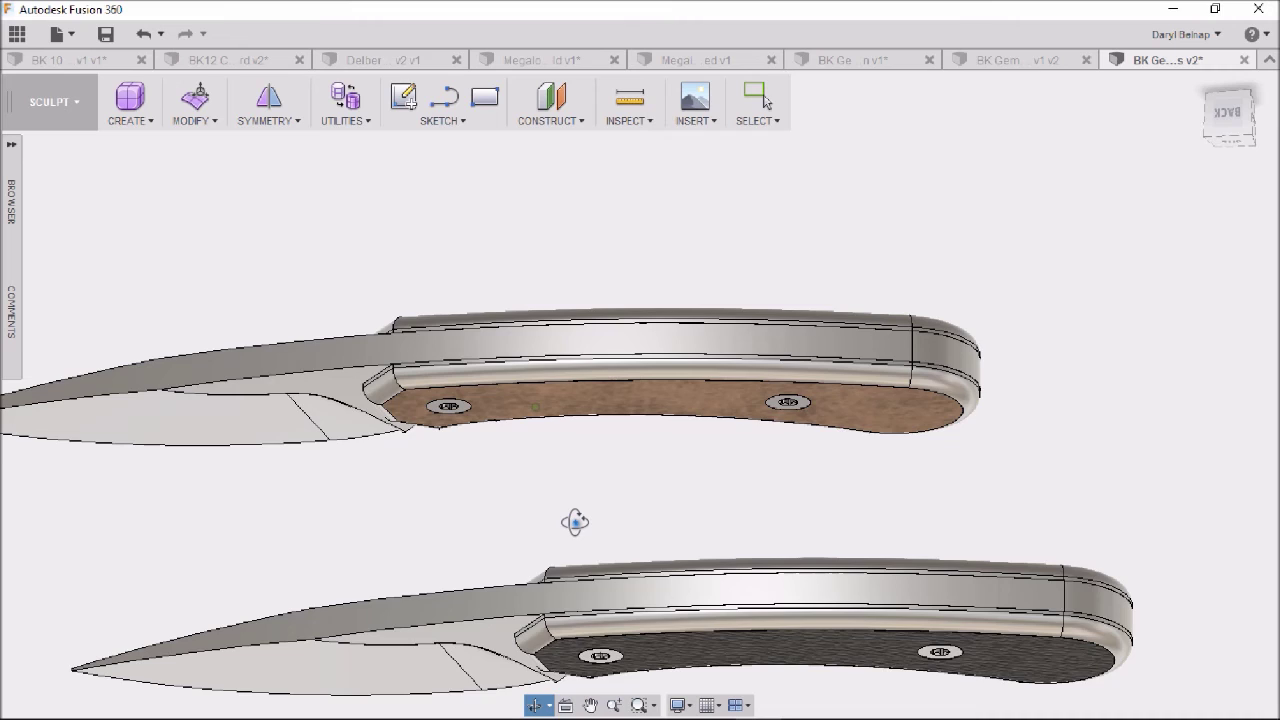
pyautogui.keyDown('shift'); pyautogui.moveTo(575, 521); pyautogui.dragTo(604, 371, button='middle'); pyautogui.keyUp('shift')
pyautogui.scroll(-6, 711, 526)
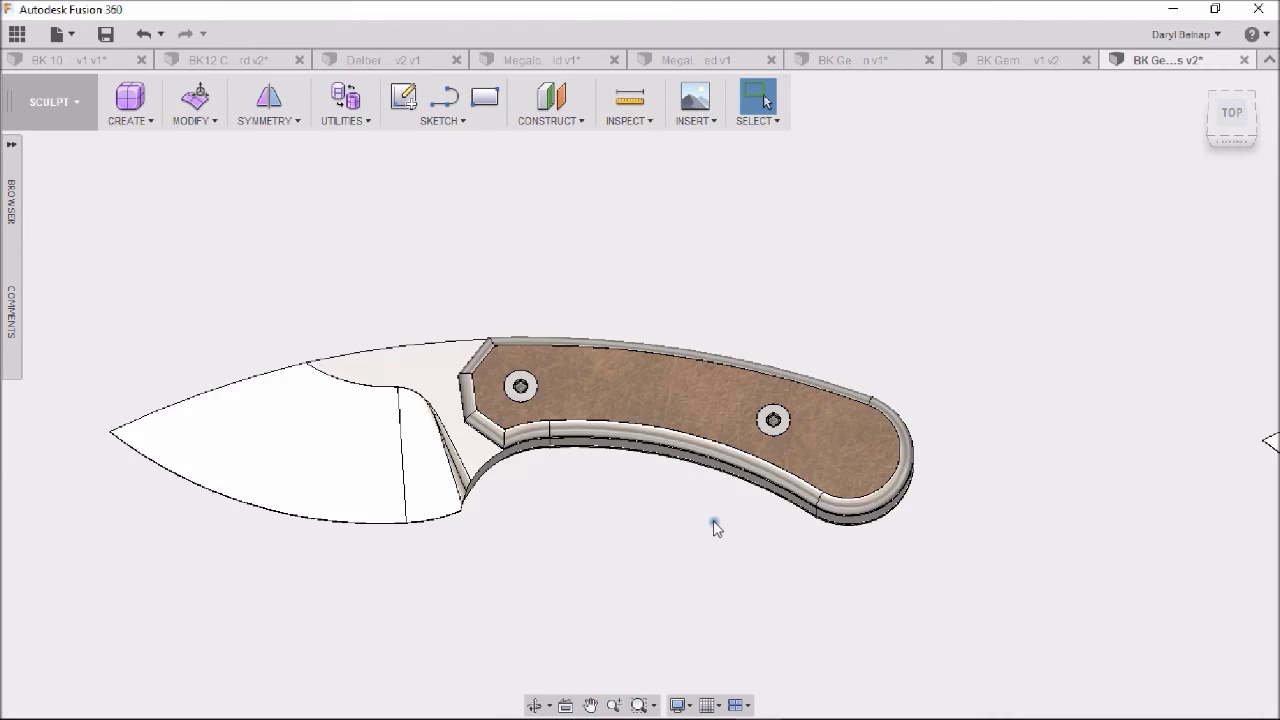
# - View the orange-edged carbon-fibre variant from above and compare it with the black and red-edged knives
pyautogui.moveTo(960, 554); pyautogui.dragTo(810, 283, button='middle')
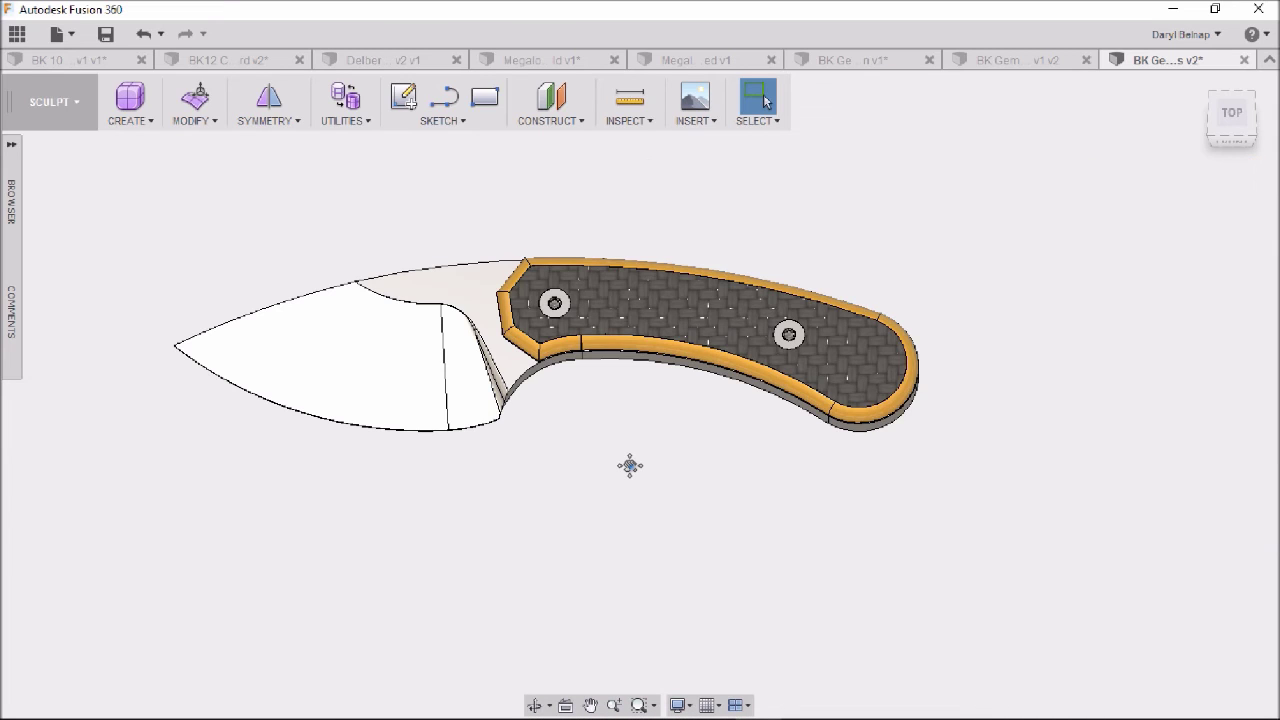
pyautogui.scroll(2, 630, 465)
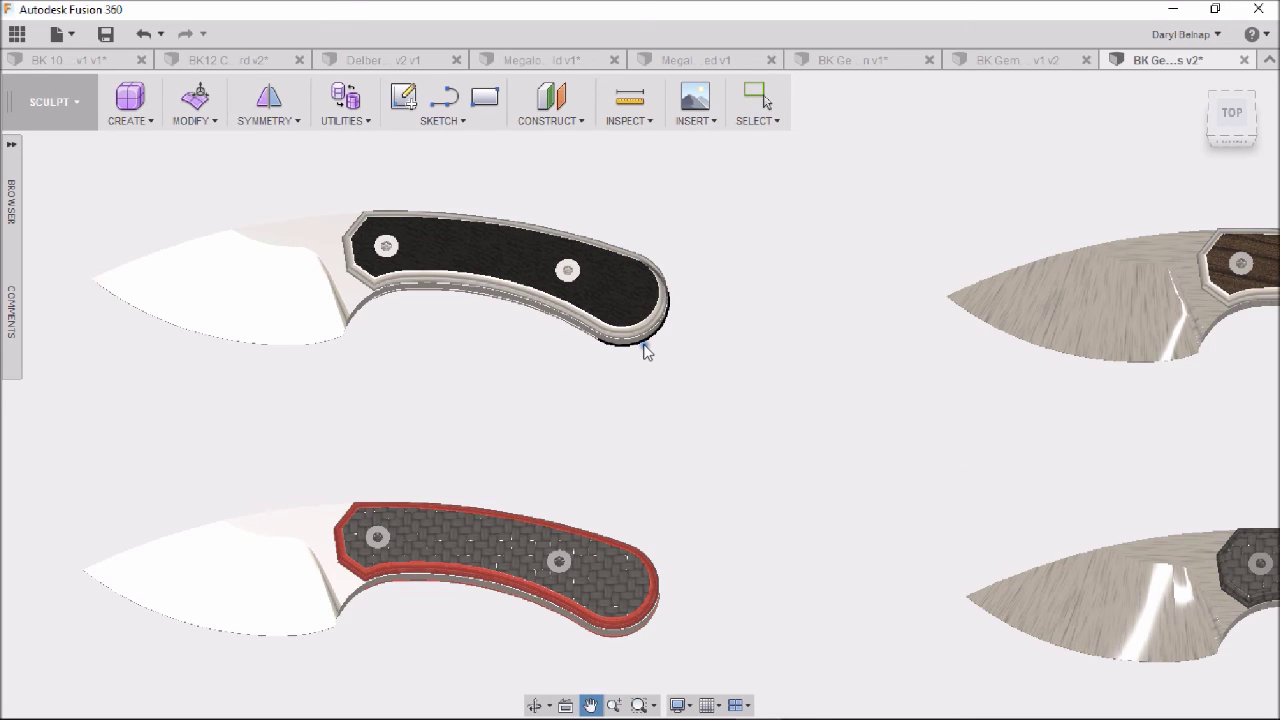
pyautogui.press('Escape')
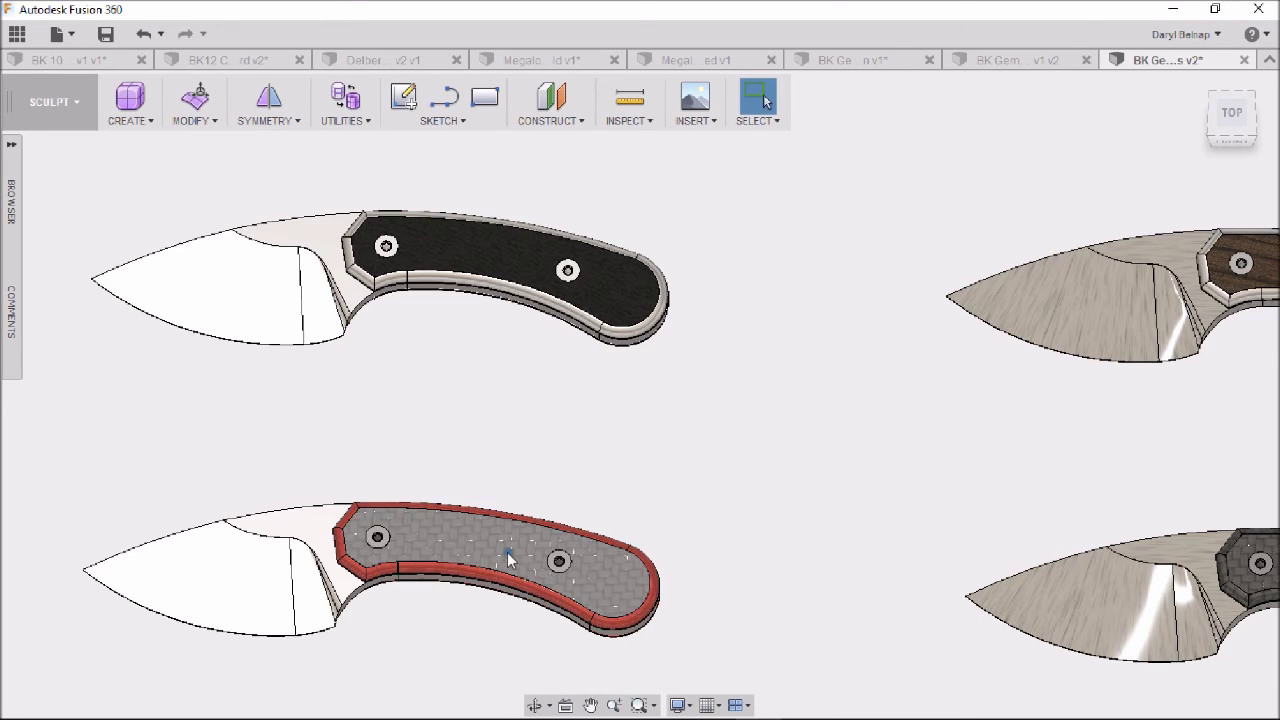
# - Inspect the dark wood-handled variant with the brushed blade up close and from a slightly rotated angle
pyautogui.moveTo(529, 542); pyautogui.dragTo(959, 279, button='middle')
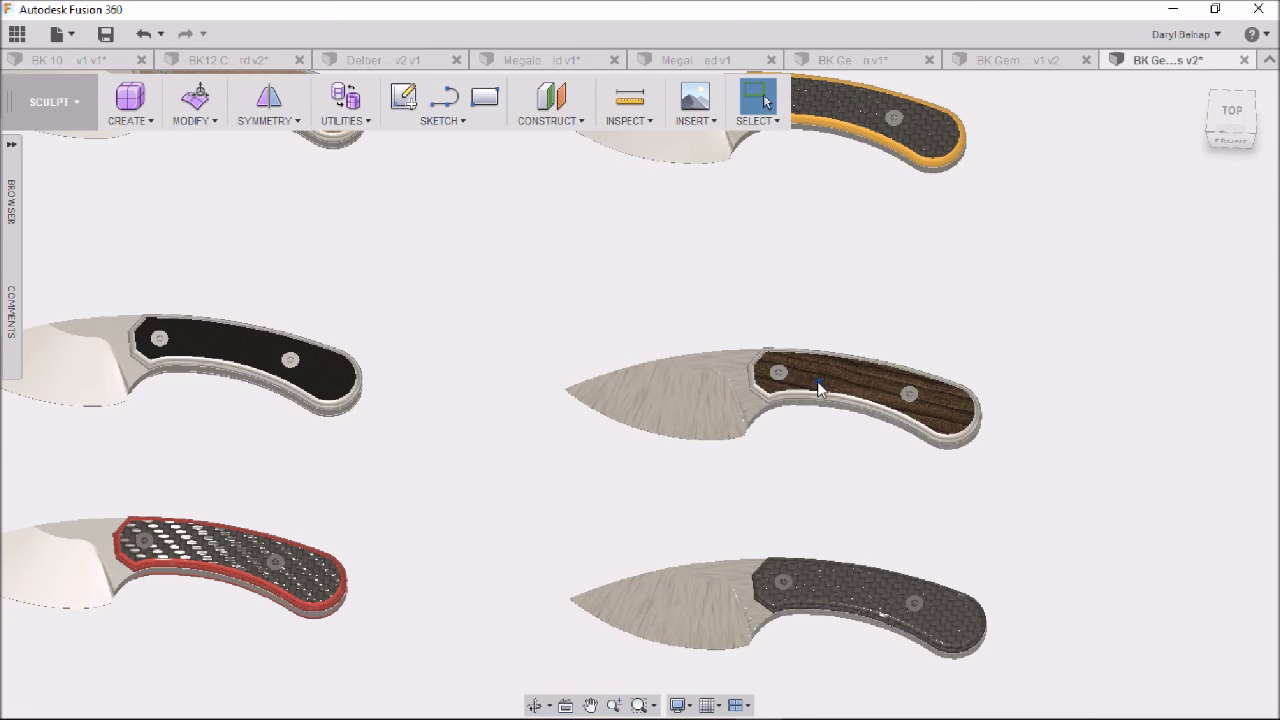
pyautogui.scroll(4, 848, 423)
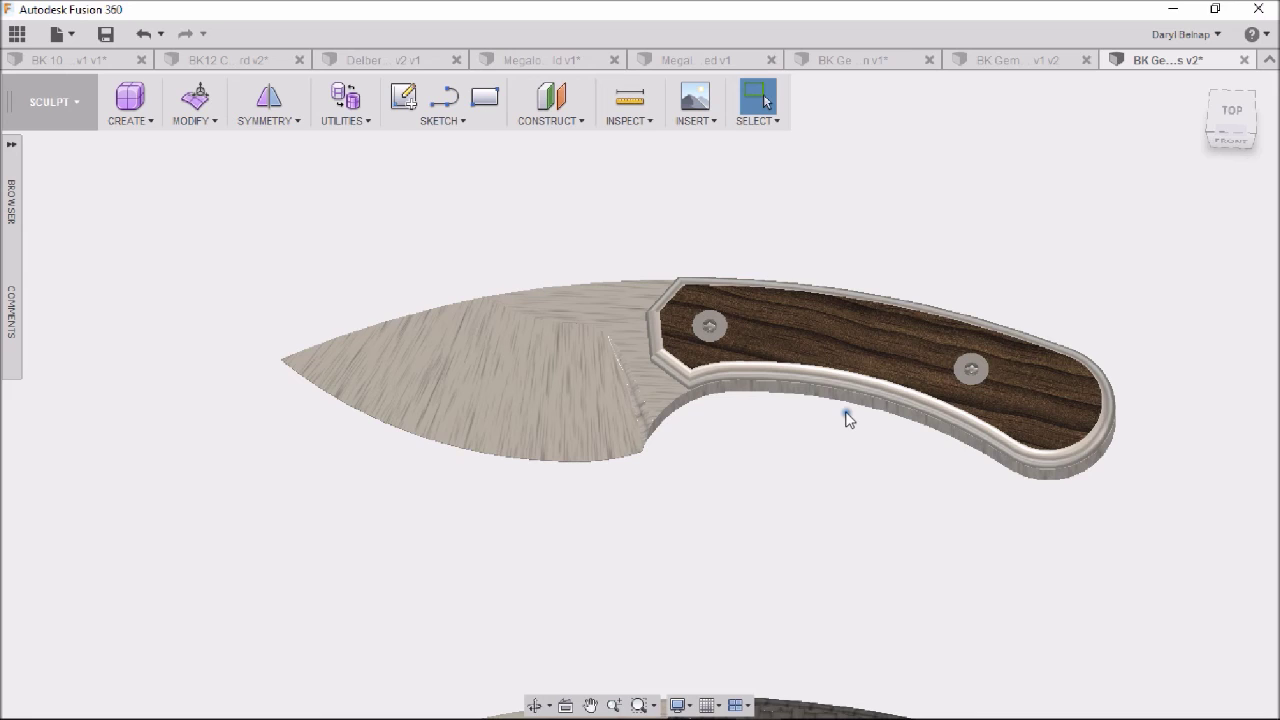
pyautogui.keyDown('shift'); pyautogui.moveTo(845, 411); pyautogui.dragTo(774, 388, button='middle'); pyautogui.keyUp('shift')
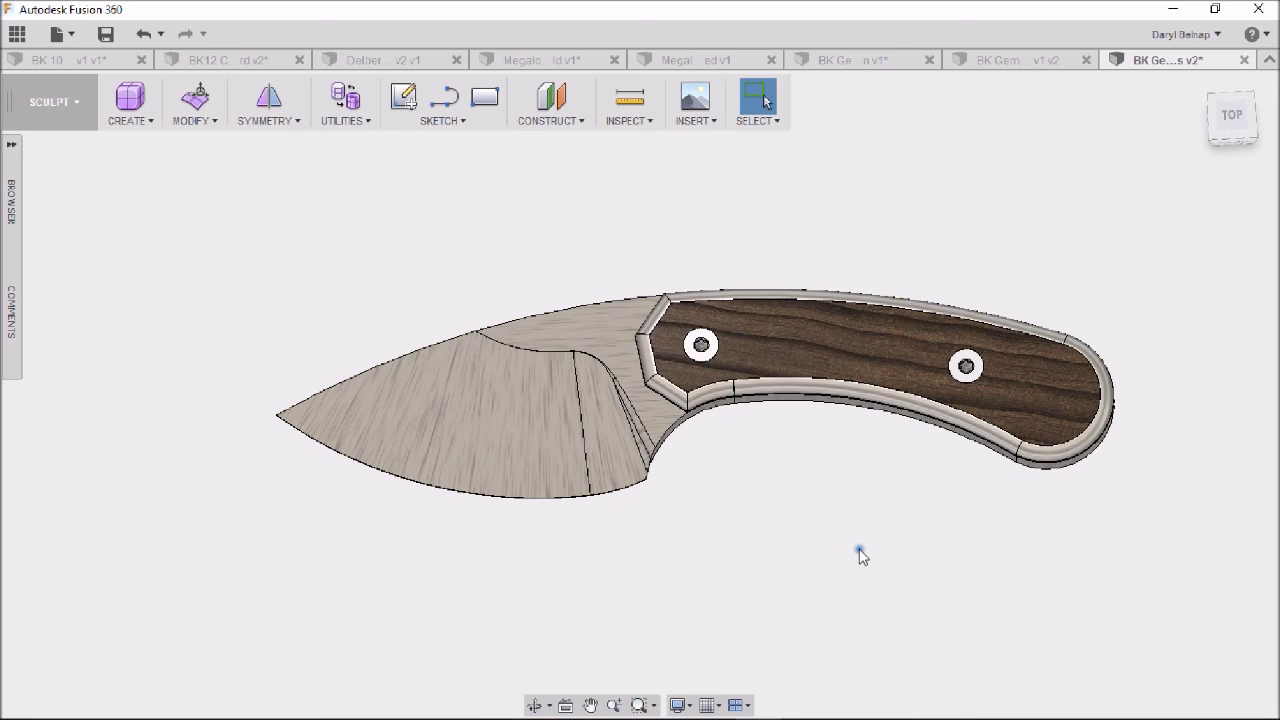
pyautogui.scroll(-2, 859, 555)
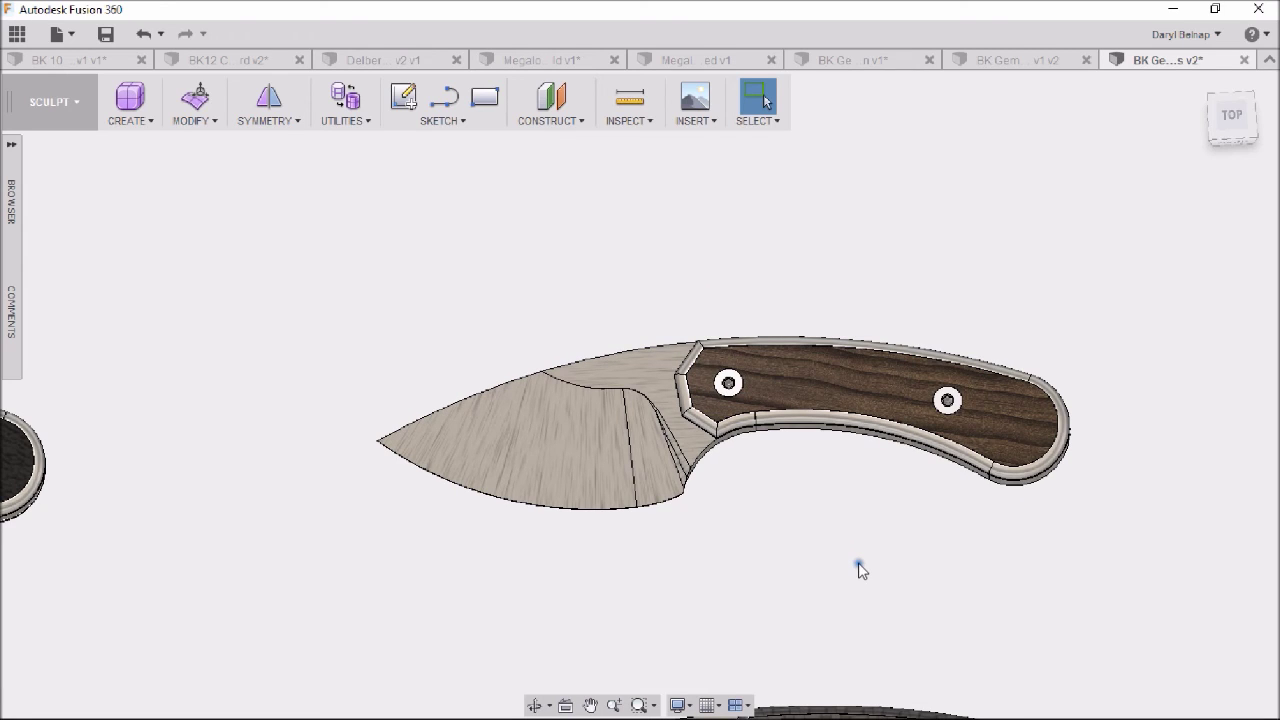
# - Inspect the all carbon-fibre handle variant with the brushed blade from above, from the front and up close
pyautogui.moveTo(862, 570); pyautogui.dragTo(843, 511, button='middle')
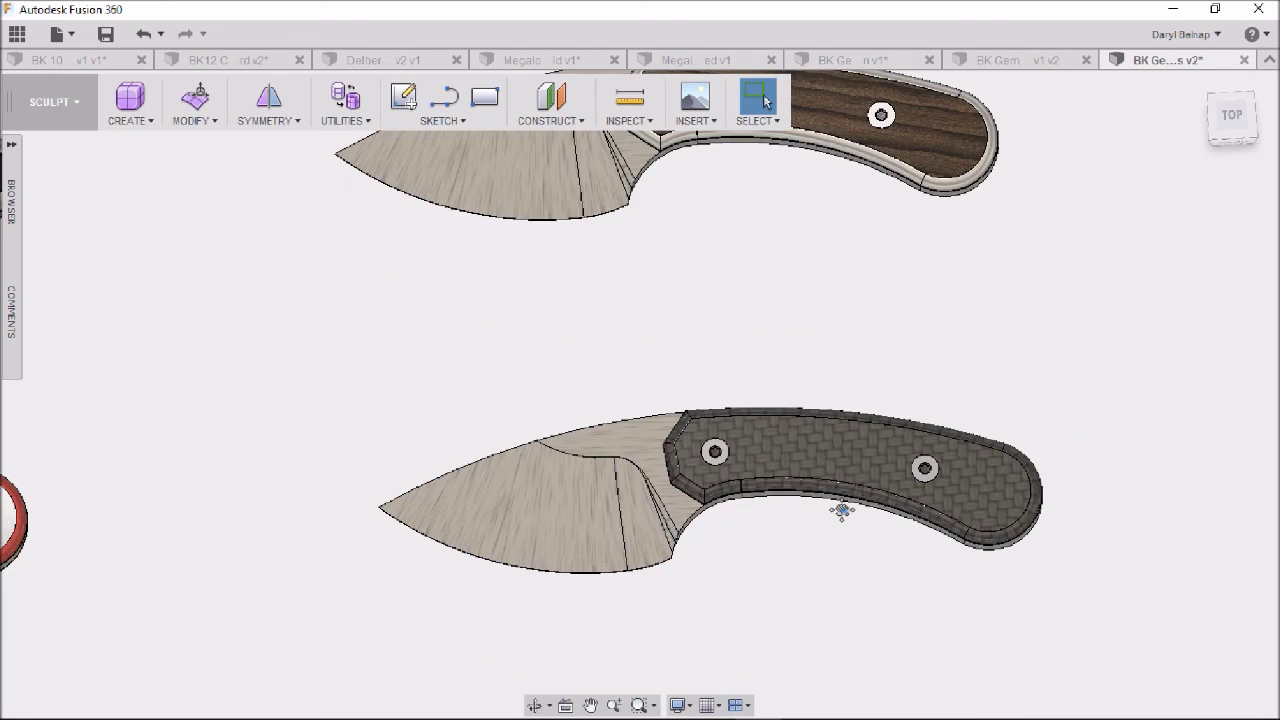
pyautogui.moveTo(843, 591)
pyautogui.keyDown('shift'); pyautogui.mouseDown(button='middle')
pyautogui.moveTo(835, 540)
pyautogui.moveTo(843, 575)
pyautogui.mouseUp(button='middle'); pyautogui.keyUp('shift')
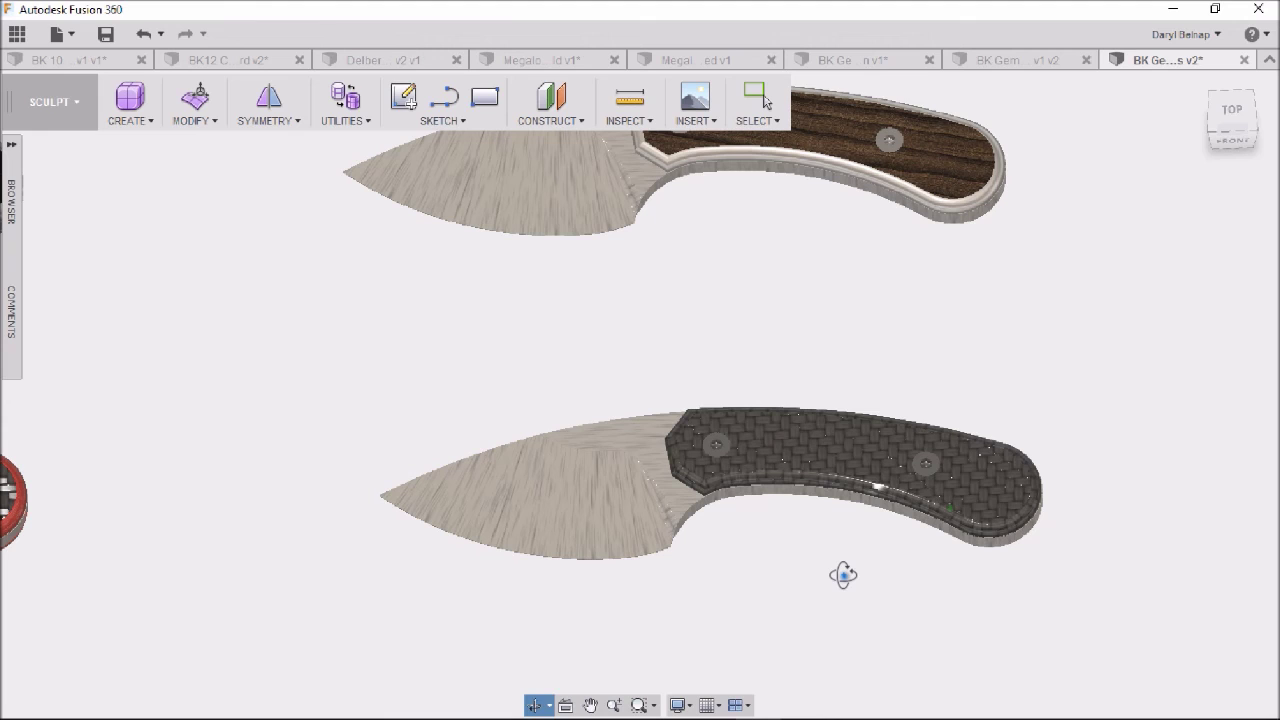
pyautogui.keyDown('shift'); pyautogui.moveTo(843, 575); pyautogui.dragTo(850, 565, button='middle'); pyautogui.keyUp('shift')
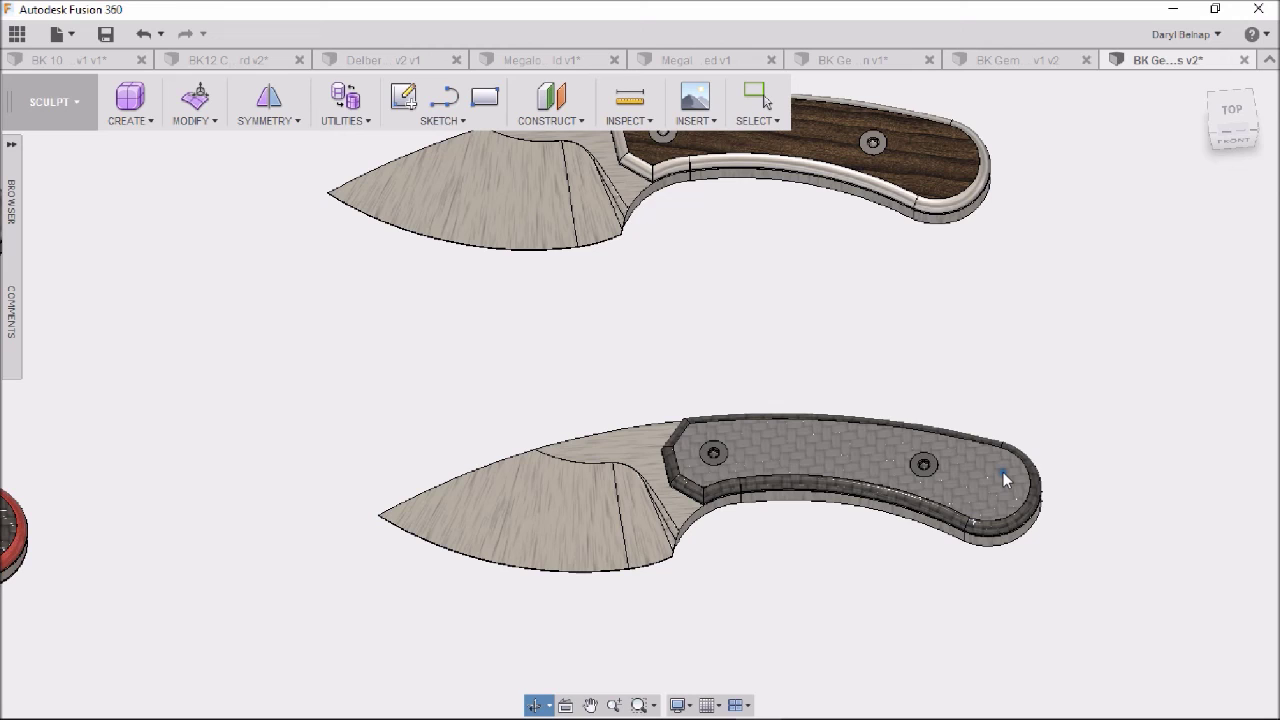
pyautogui.click(797, 527)
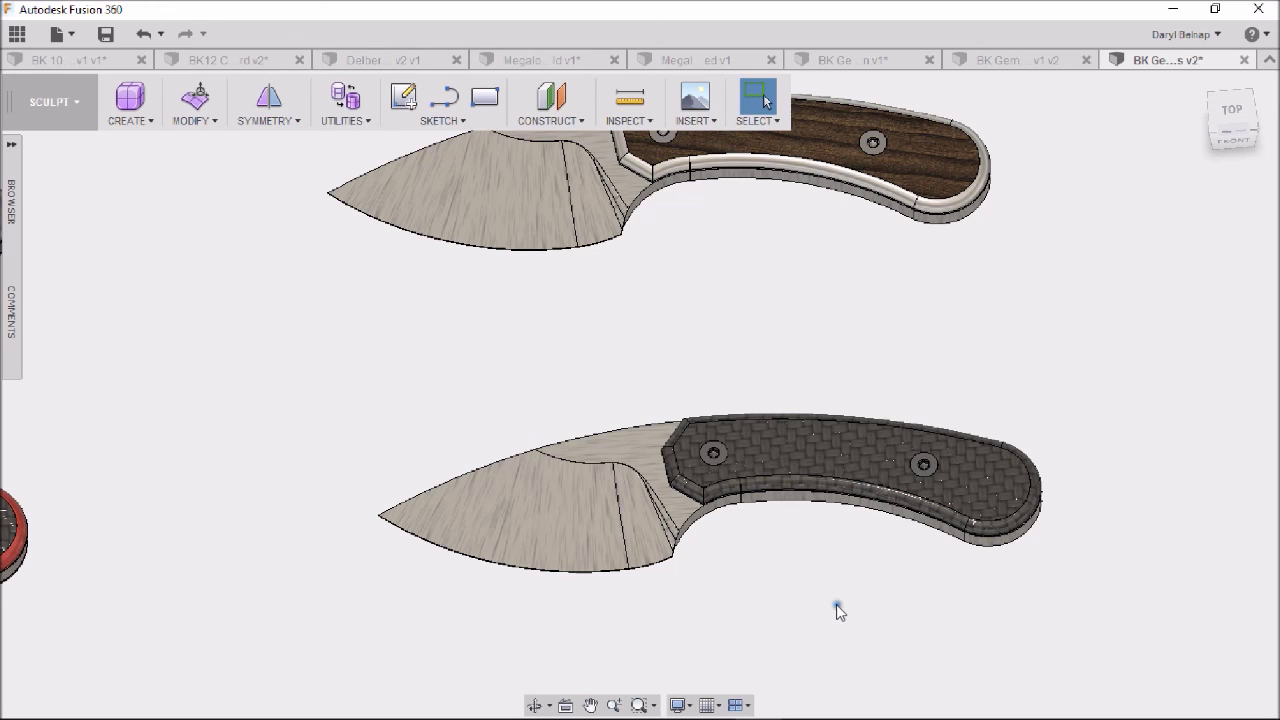
pyautogui.scroll(-2, 838, 604)
pyautogui.scroll(4, 838, 604)
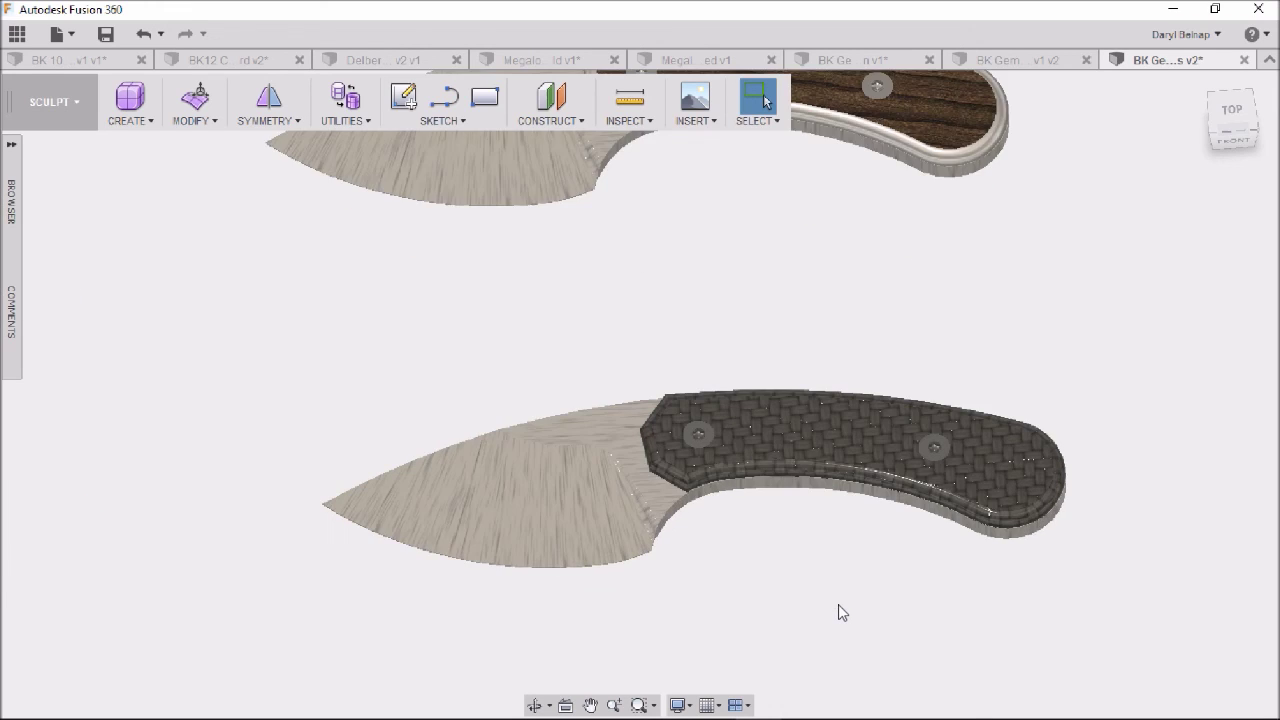
pyautogui.click(875, 612)
pyautogui.click(1168, 574)
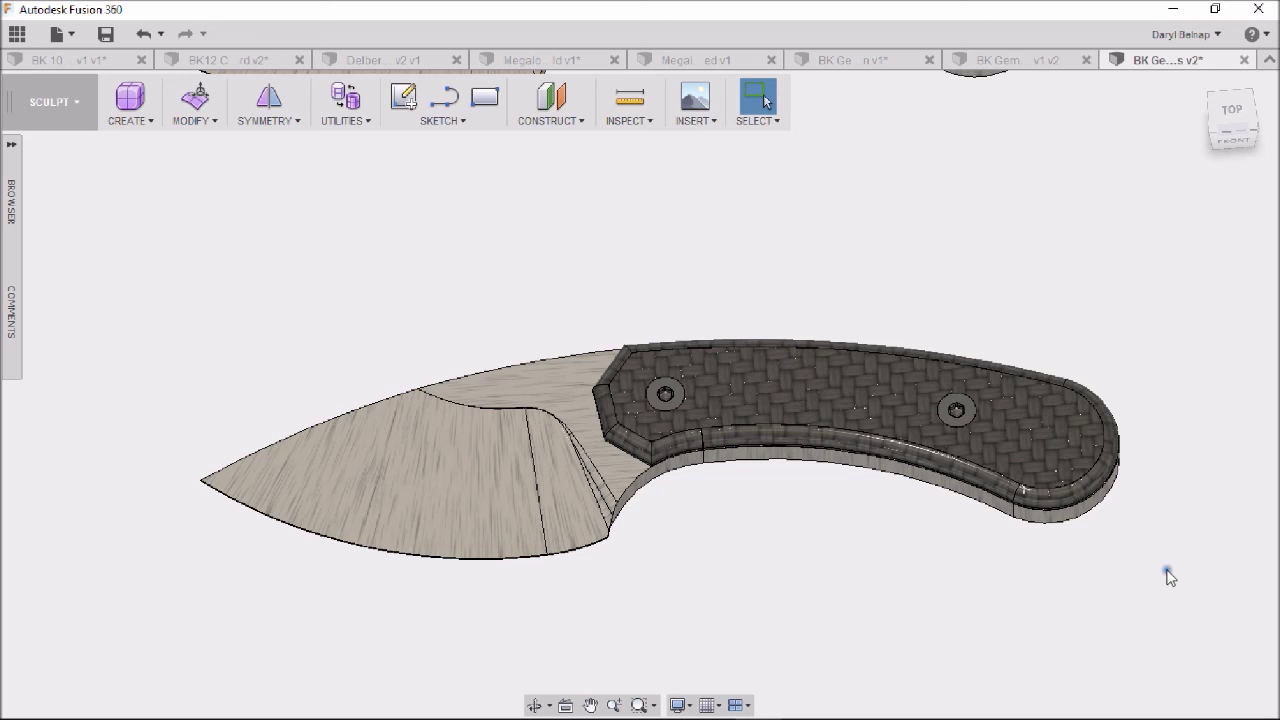
# - Inspect the variant with the full brown handle and dark screws up close and beside the carbon-fibre knife
pyautogui.scroll(-3, 901, 537)
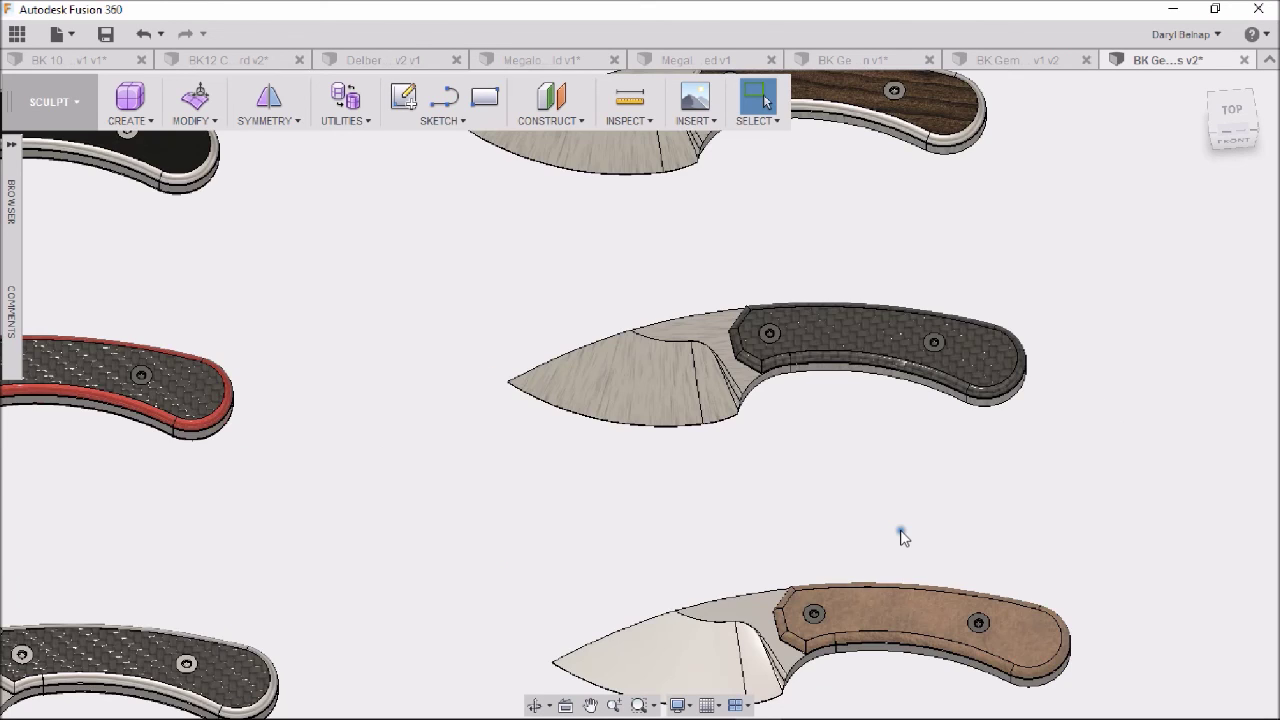
pyautogui.scroll(3, 810, 428)
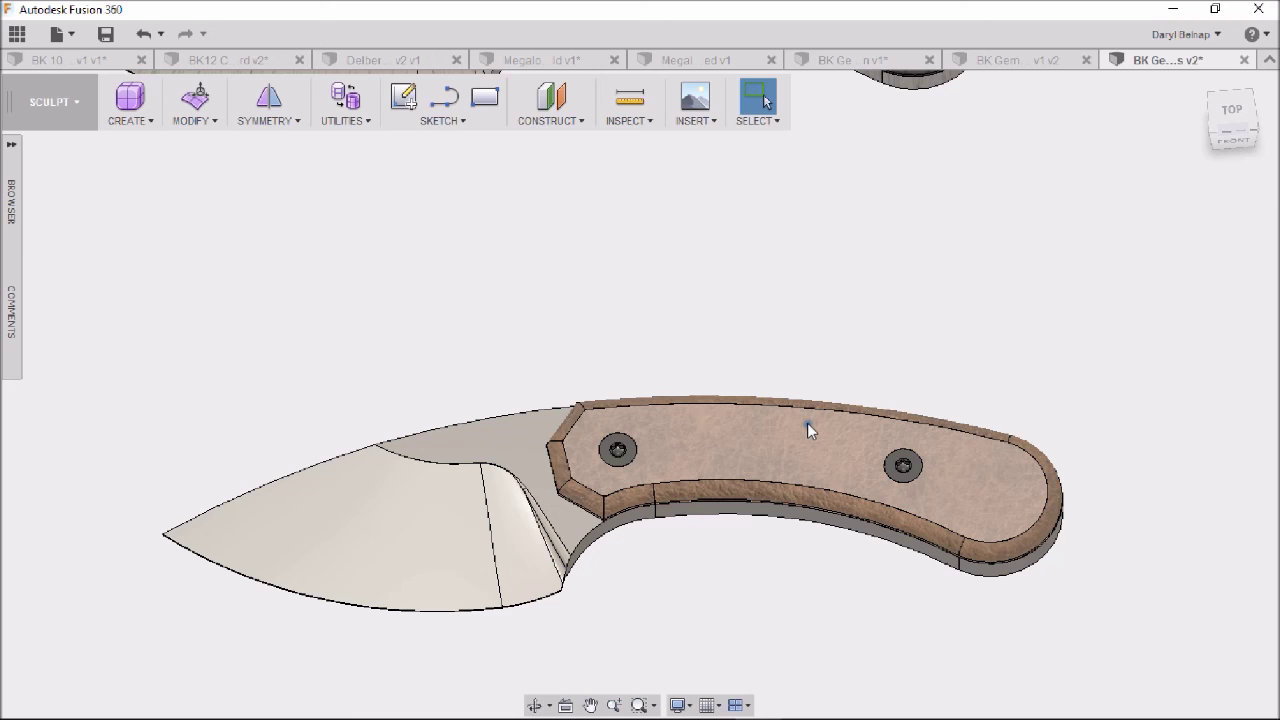
pyautogui.scroll(2, 807, 423)
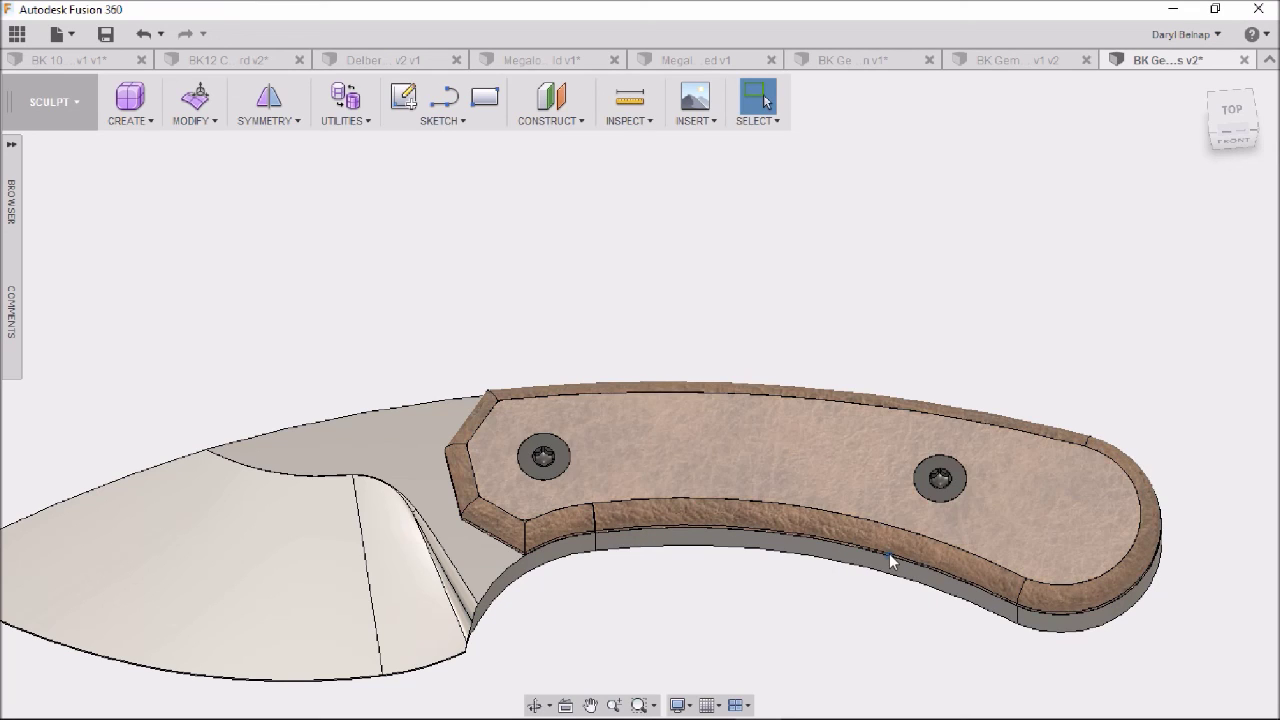
pyautogui.scroll(-5, 806, 641)
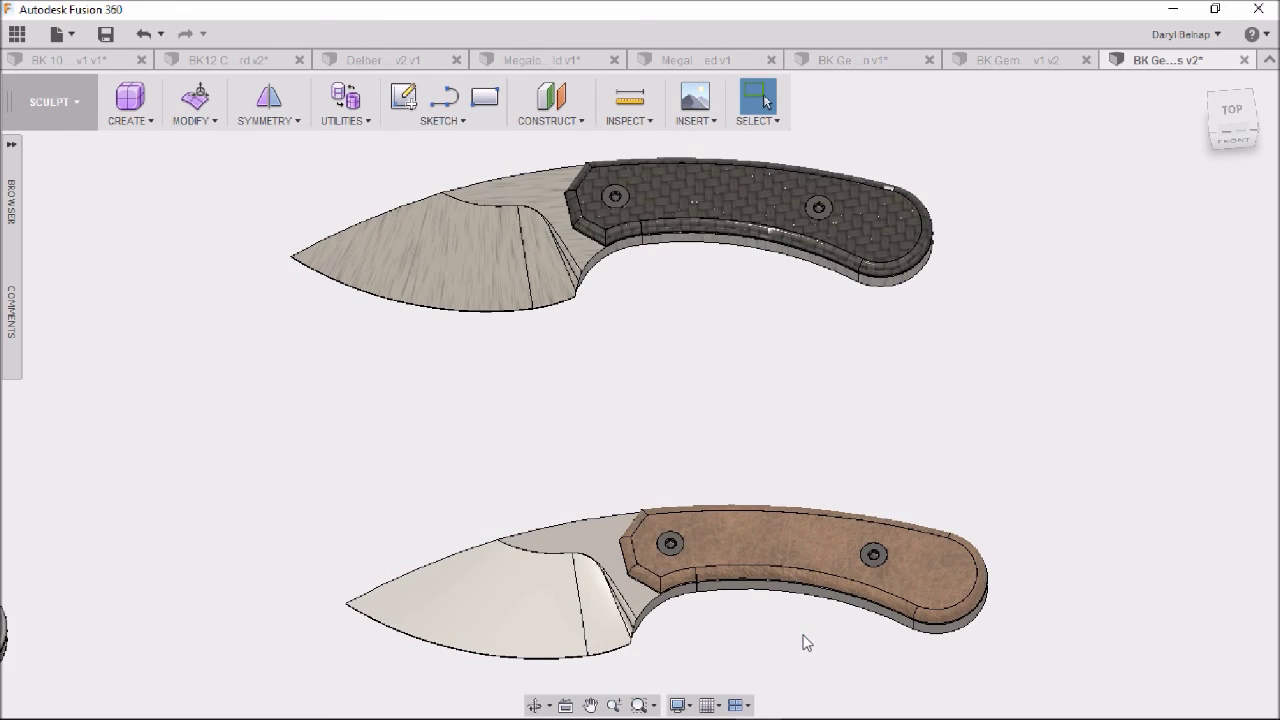
pyautogui.scroll(-1, 806, 641)
pyautogui.moveTo(806, 641); pyautogui.dragTo(817, 488, button='middle')
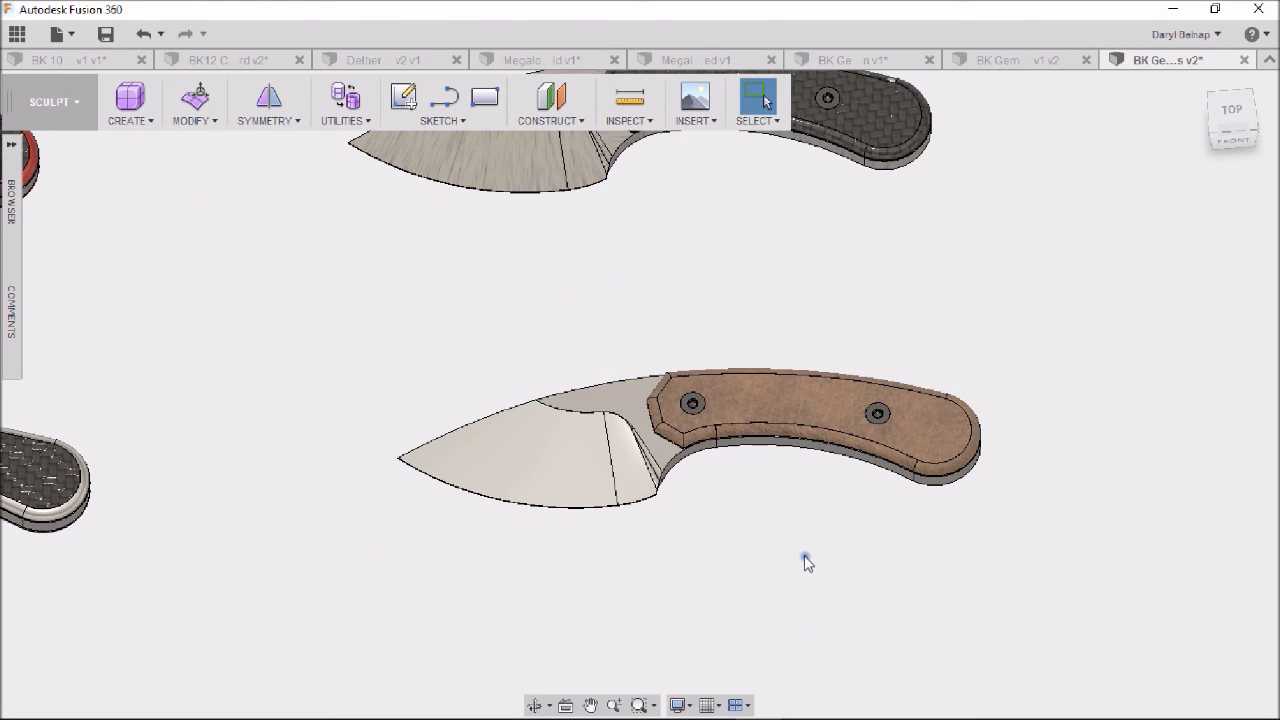
# - Review the assembled knife variants together from the top and at an angle from the front
pyautogui.keyDown('shift'); pyautogui.moveTo(804, 555); pyautogui.dragTo(777, 586, button='middle'); pyautogui.keyUp('shift')
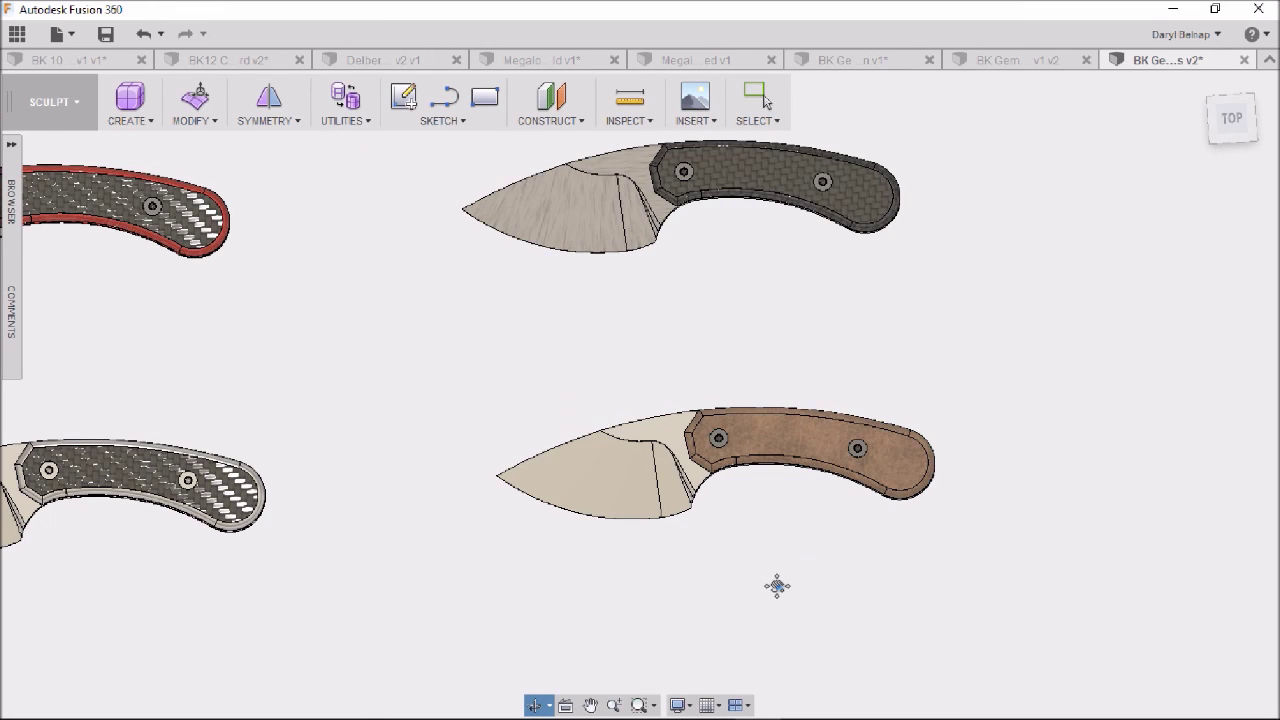
pyautogui.scroll(-2, 790, 592)
pyautogui.keyDown('shift'); pyautogui.middleClick(808, 597); pyautogui.keyUp('shift')
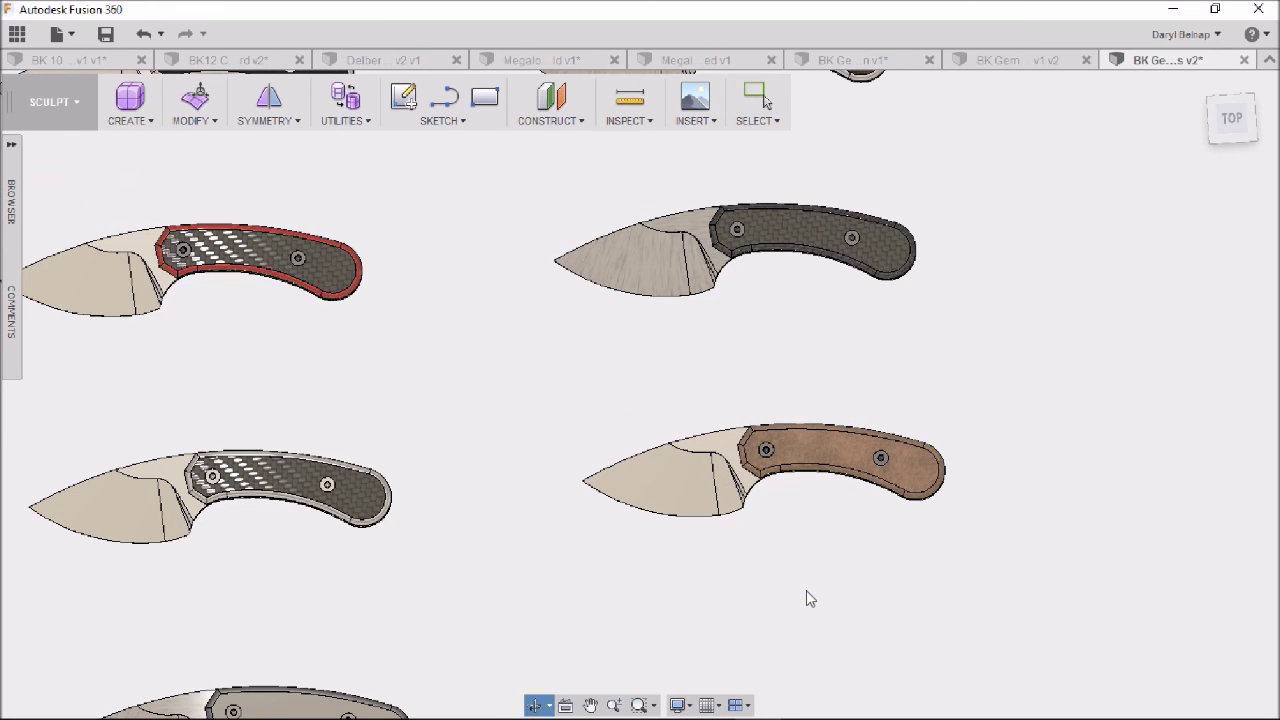
pyautogui.keyDown('shift'); pyautogui.moveTo(810, 598); pyautogui.dragTo(822, 585, button='middle'); pyautogui.keyUp('shift')
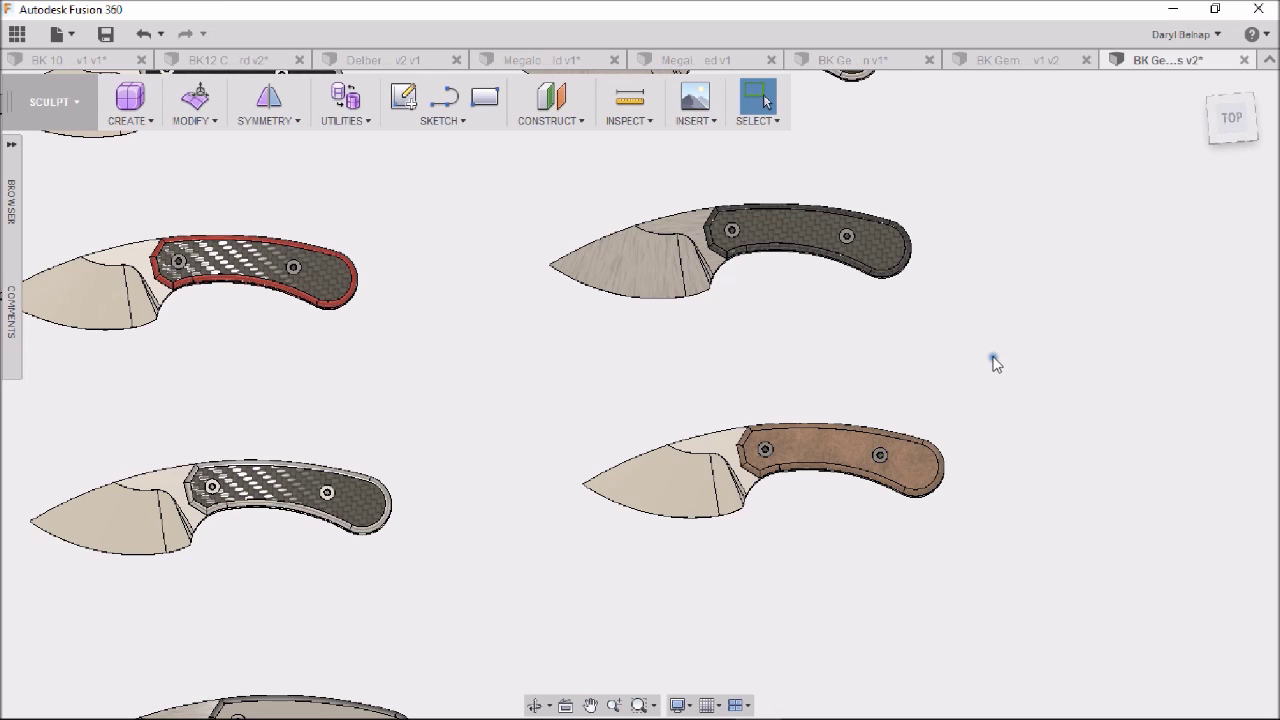
pyautogui.keyDown('shift'); pyautogui.moveTo(995, 363); pyautogui.dragTo(657, 360, button='middle'); pyautogui.keyUp('shift')
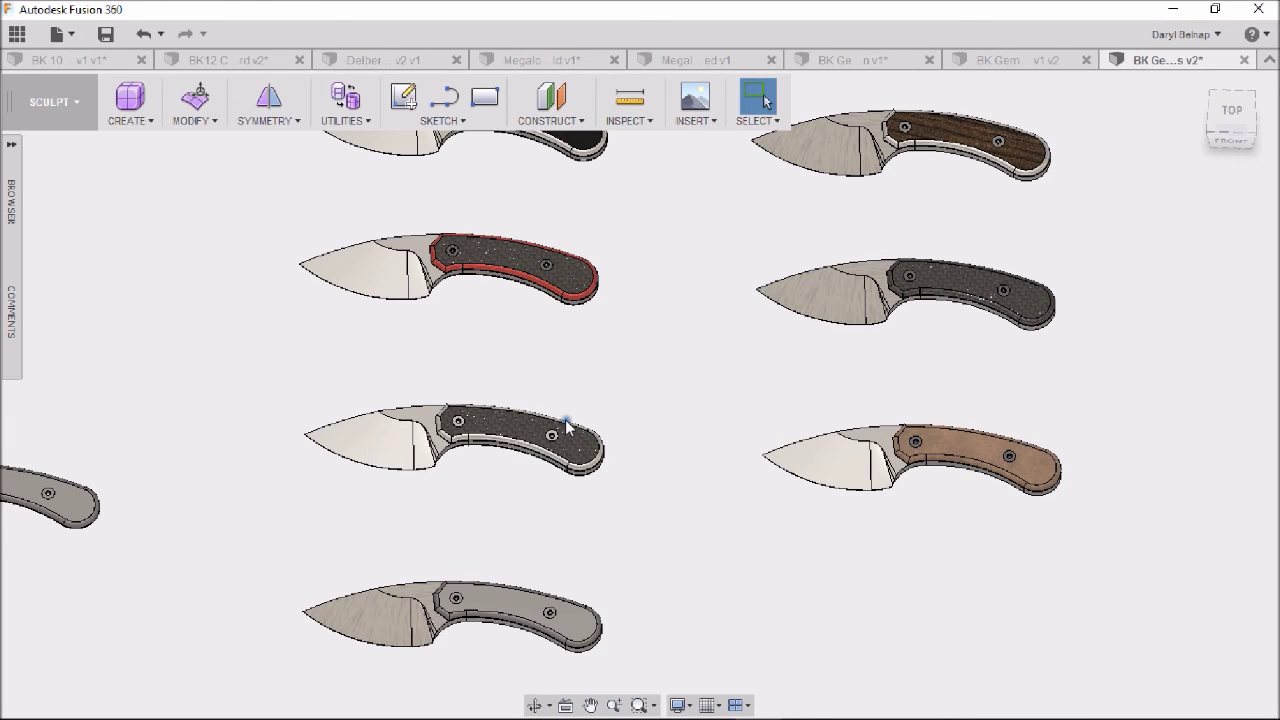
pyautogui.keyDown('shift'); pyautogui.moveTo(567, 425); pyautogui.dragTo(698, 417, button='middle'); pyautogui.keyUp('shift')
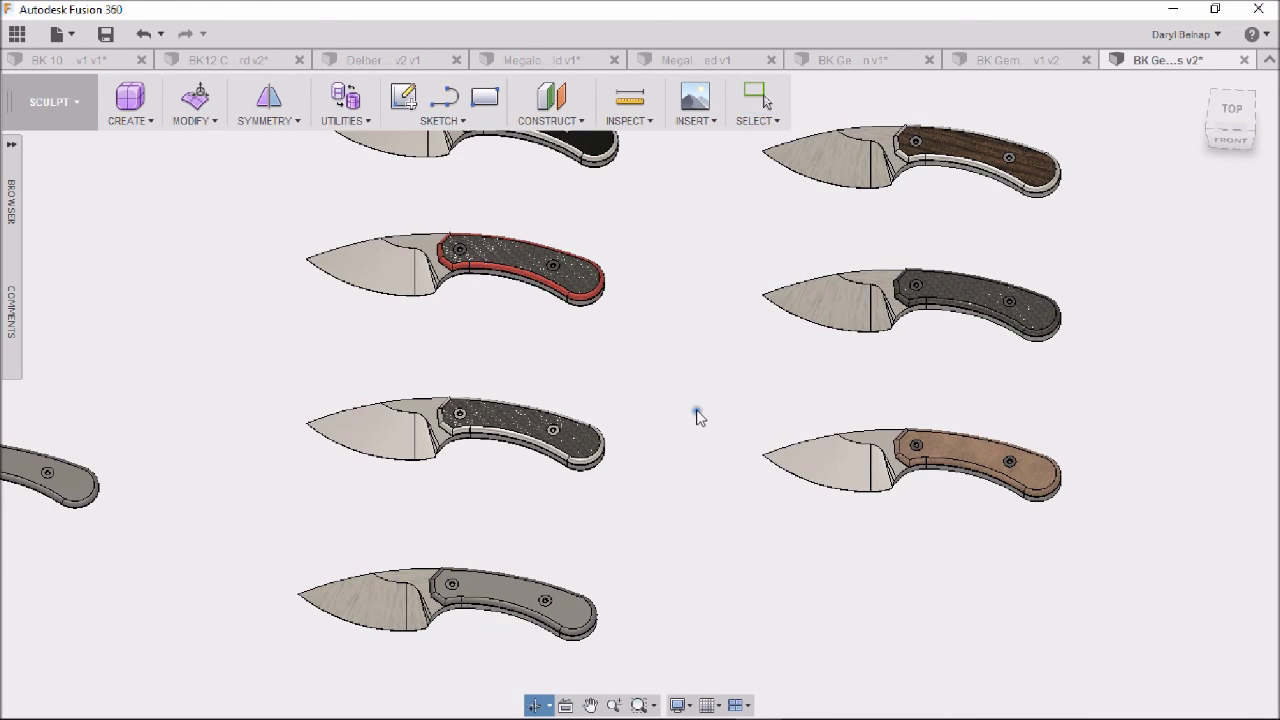
pyautogui.scroll(2, 683, 361)
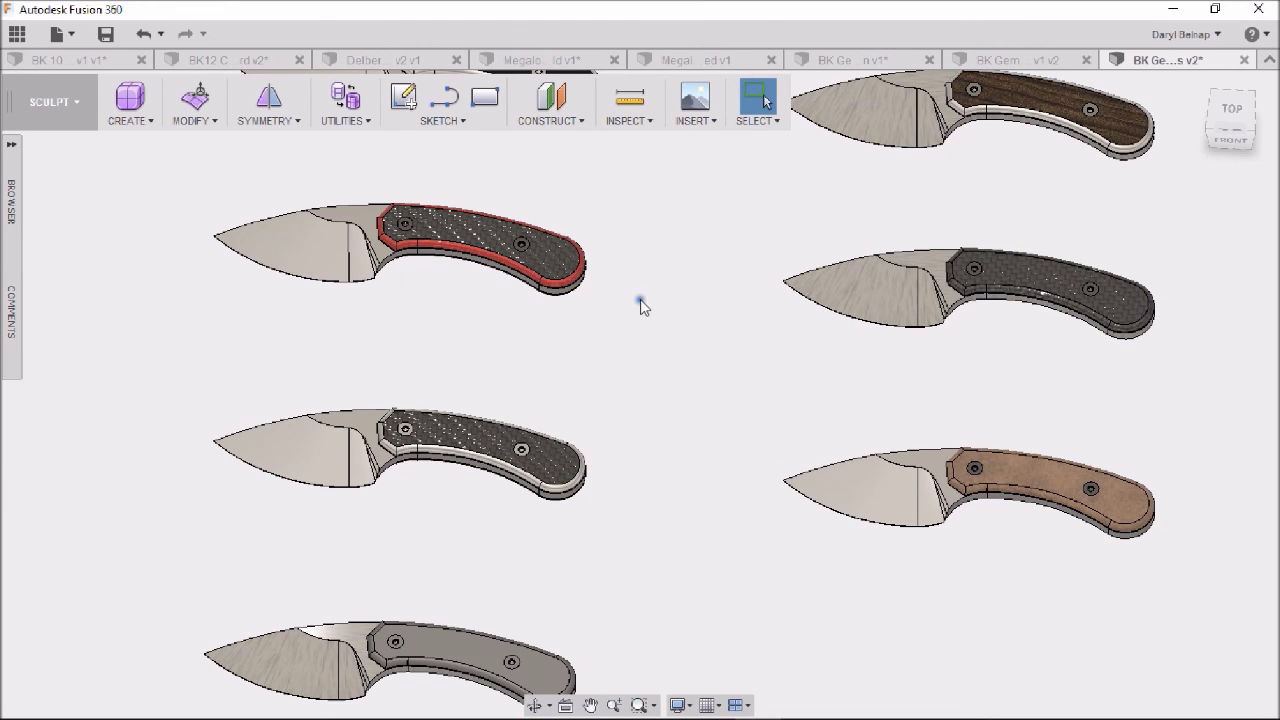
pyautogui.moveTo(1265, 118)
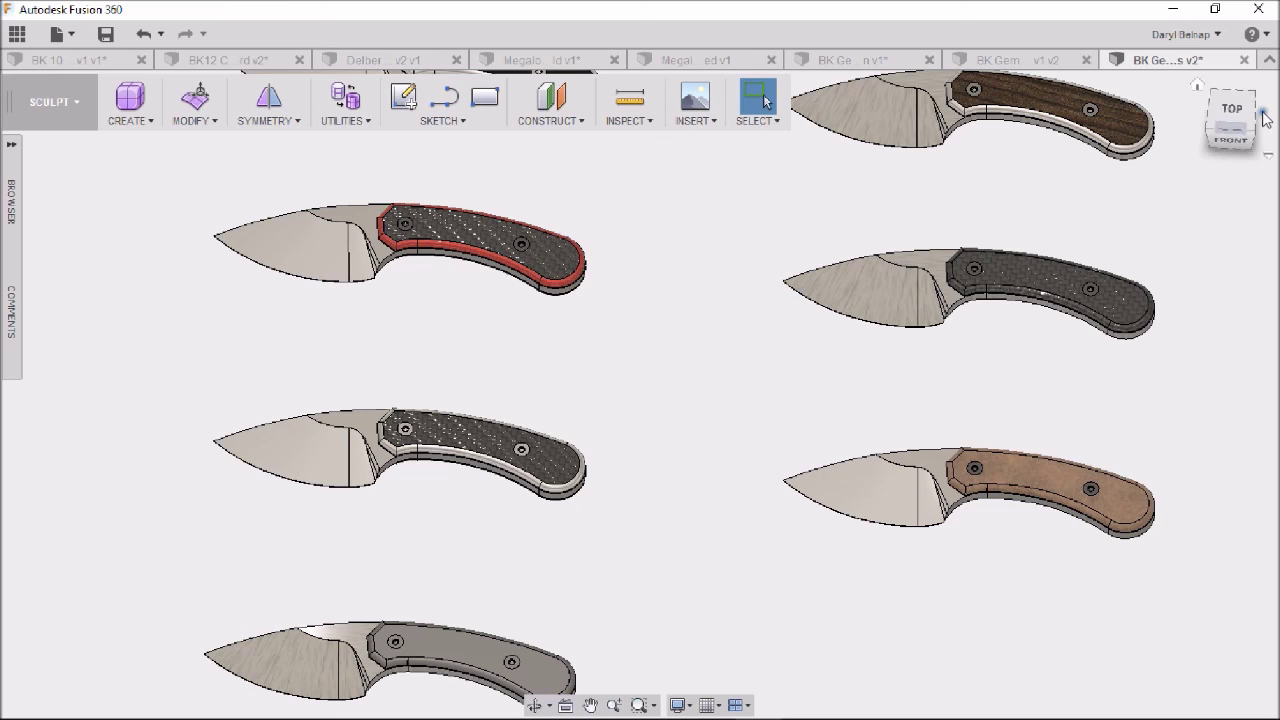